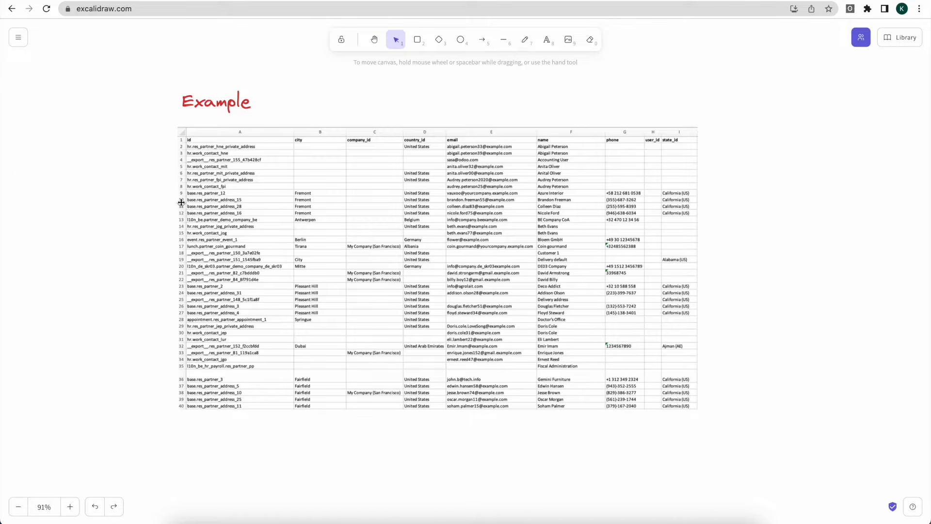
# - Switch from the example table to the Odoo Contacts page and highlight the model parameter in its URL
pyautogui.click(267, 218)
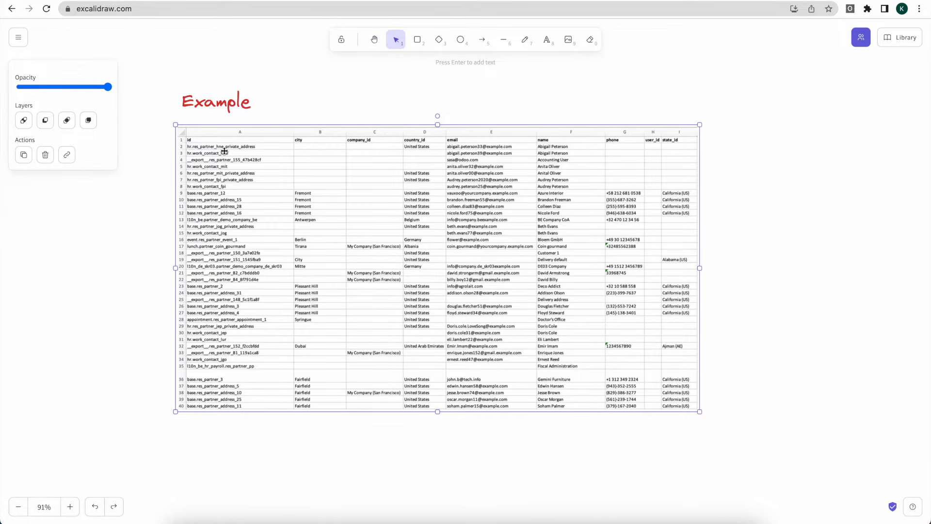
pyautogui.click(170, 111)
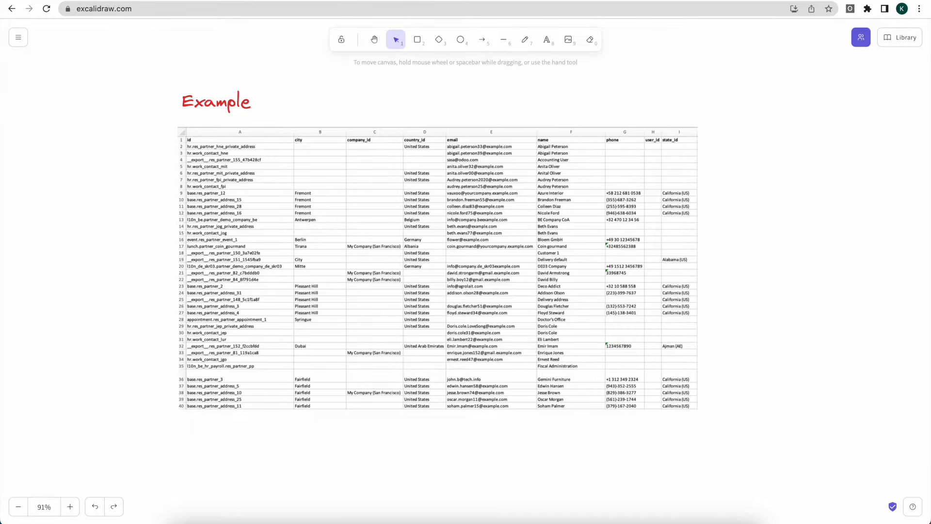
pyautogui.click(233, 0)
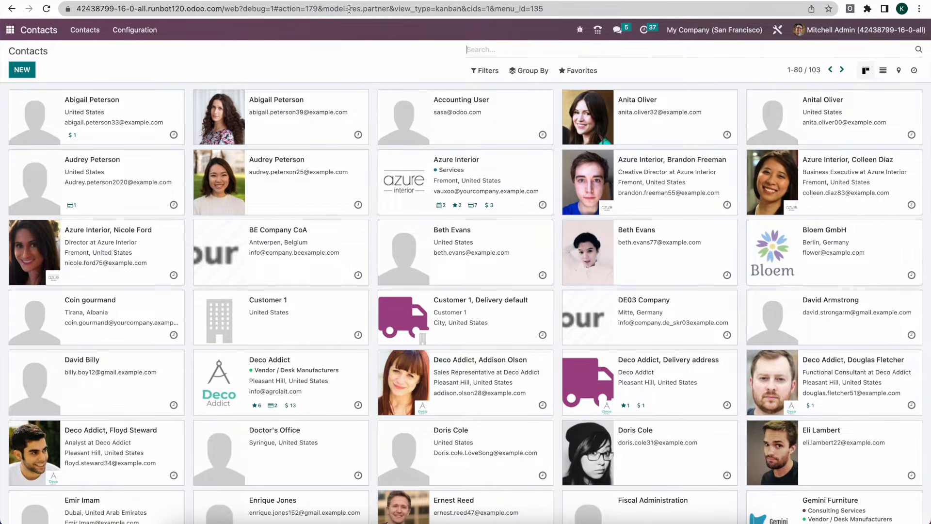
pyautogui.moveTo(324, 8); pyautogui.dragTo(390, 13)
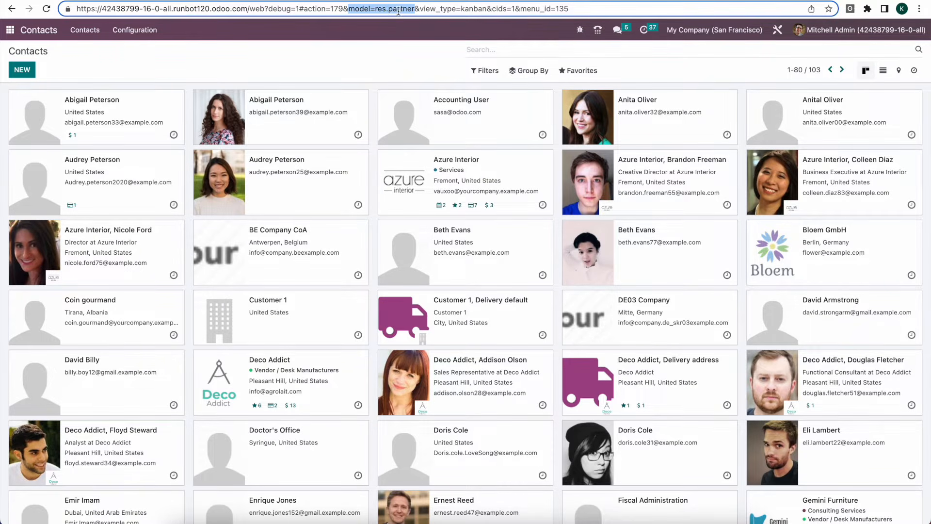
pyautogui.click(391, 42)
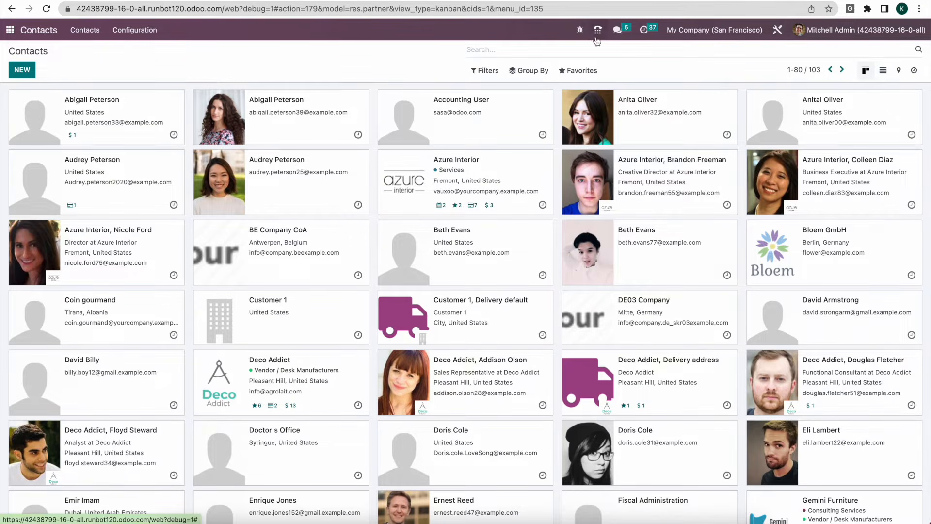
# - Show the contacts as a list and highlight the model name res.partner in the URL
pyautogui.click(884, 70)
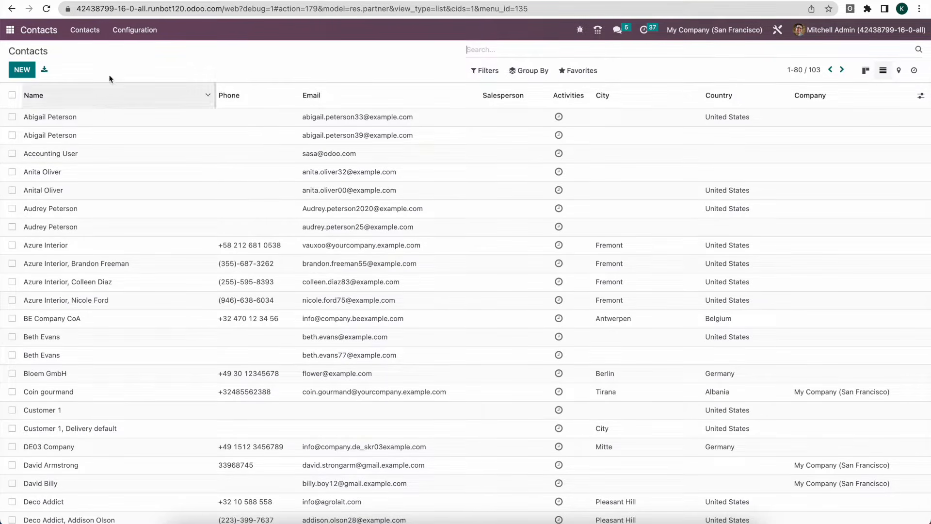
pyautogui.click(355, 9)
pyautogui.moveTo(374, 9); pyautogui.dragTo(413, 9)
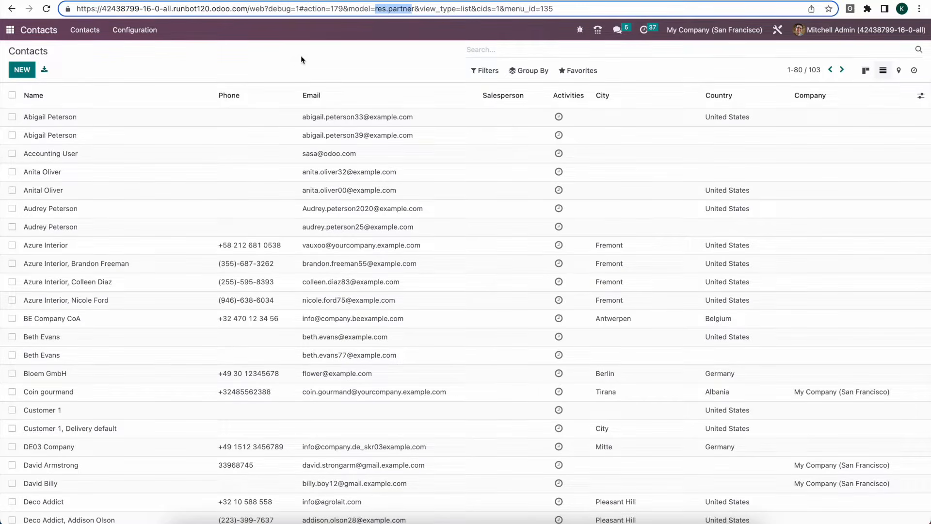
pyautogui.click(293, 55)
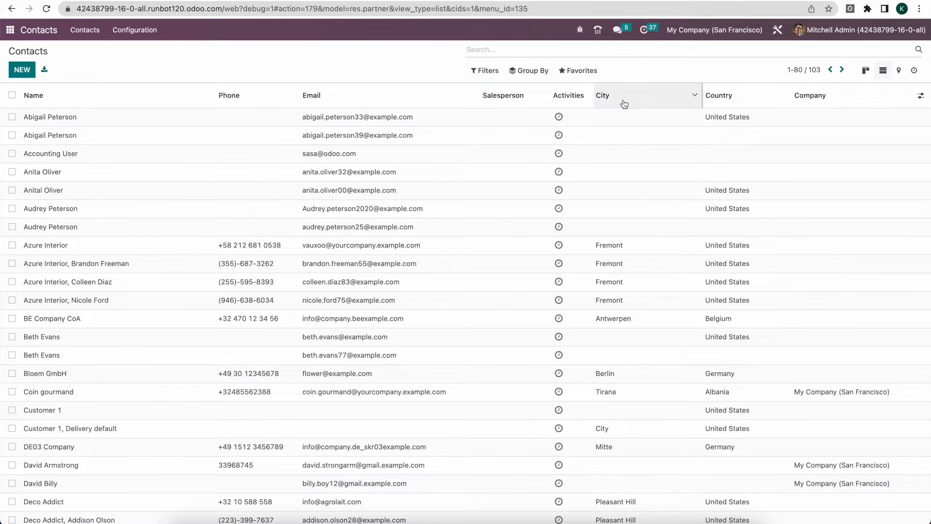
# - Open the list of all fields of the Contact model through the developer tools
pyautogui.moveTo(734, 100)
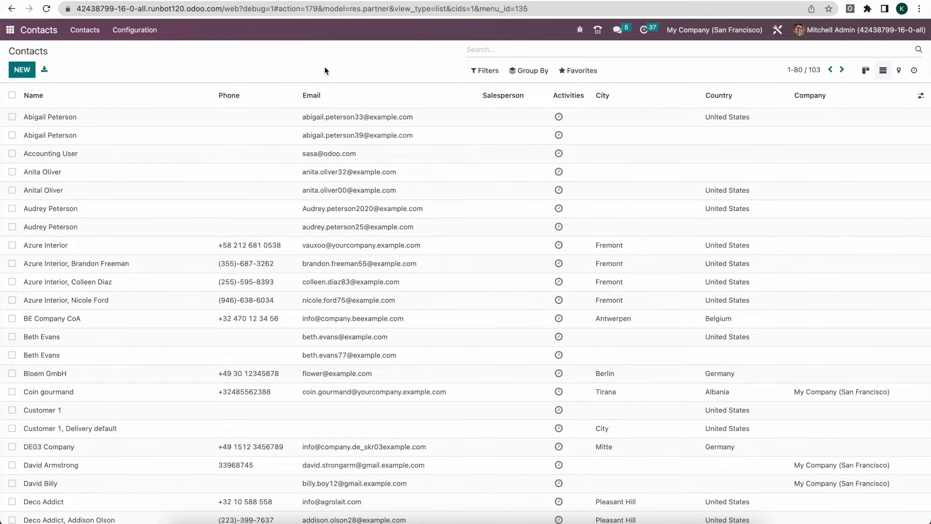
pyautogui.click(579, 33)
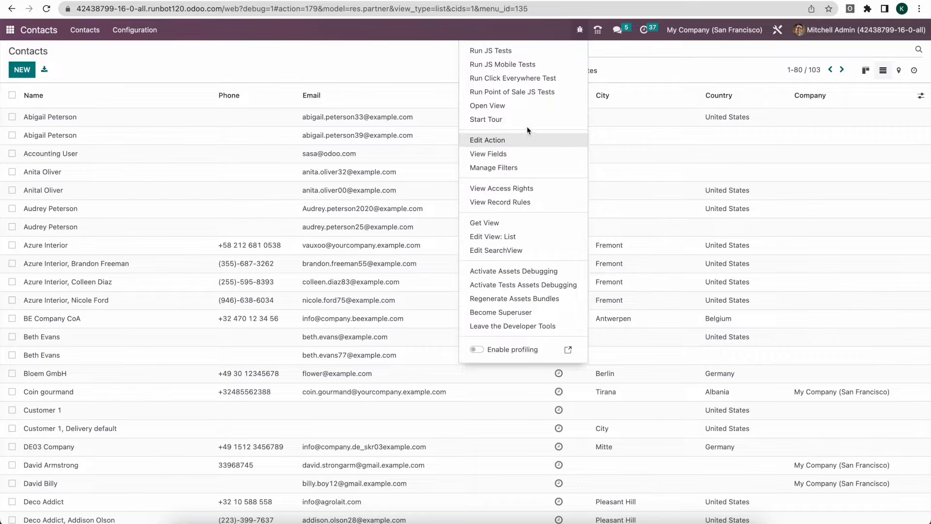
pyautogui.click(519, 159)
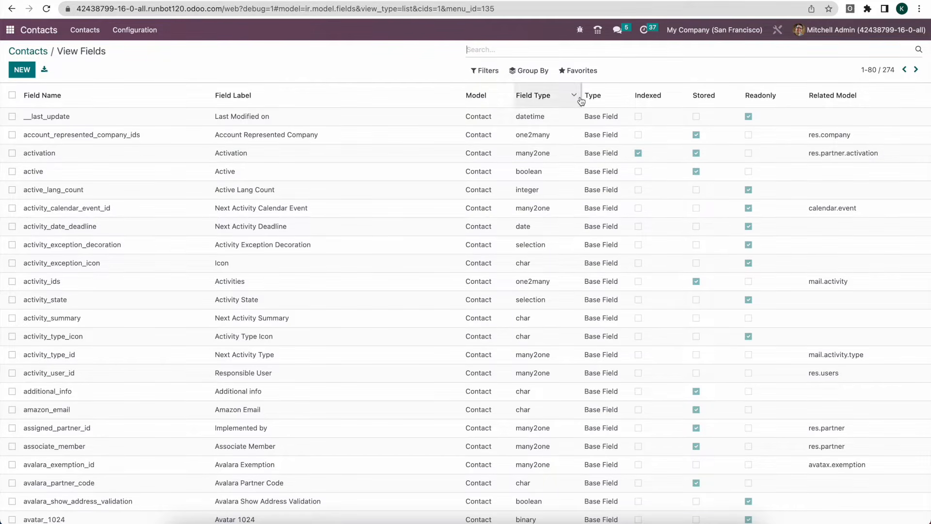
# - Inspect the properties of the __last_update field, highlighting Required, and return to the fields list
pyautogui.click(334, 124)
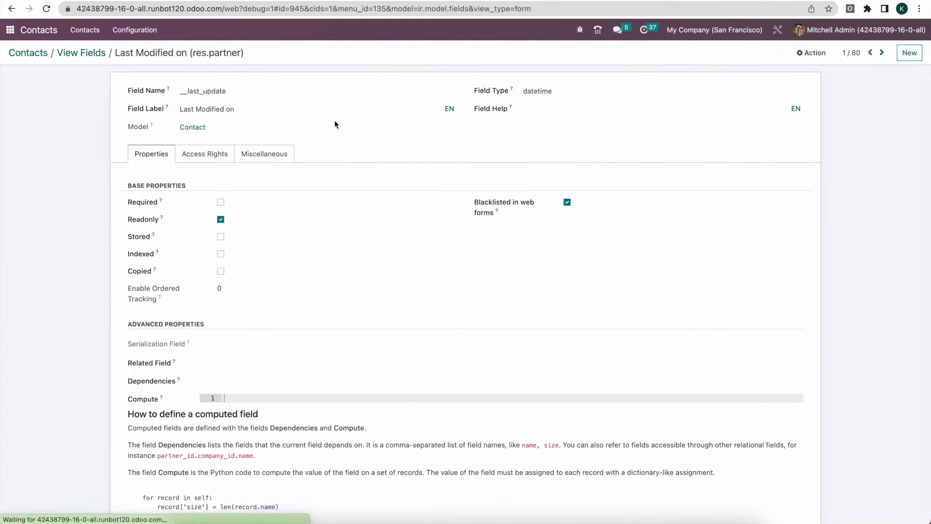
pyautogui.moveTo(128, 201); pyautogui.dragTo(246, 201)
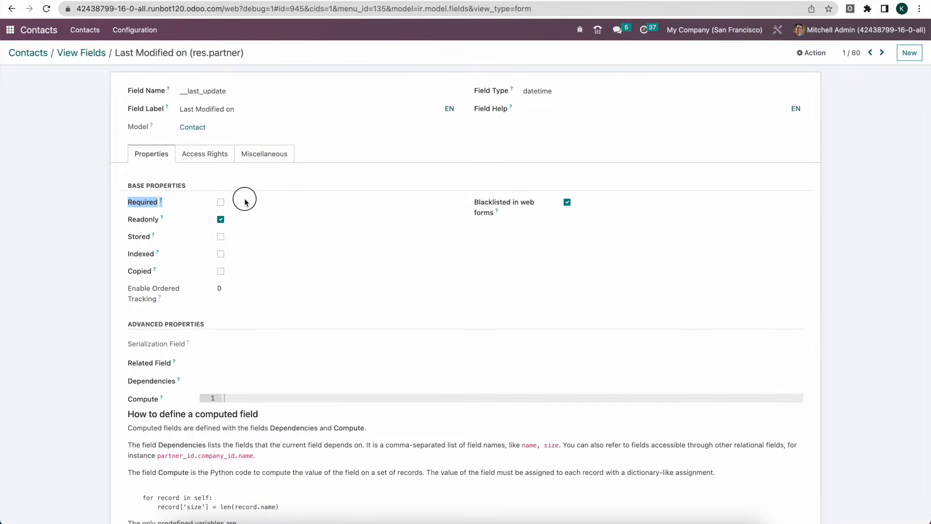
pyautogui.click(194, 205)
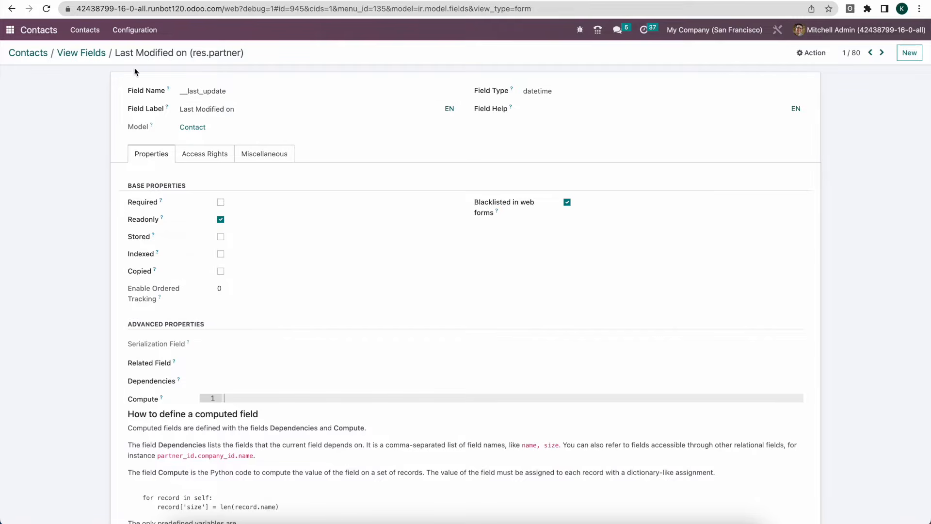
pyautogui.click(92, 57)
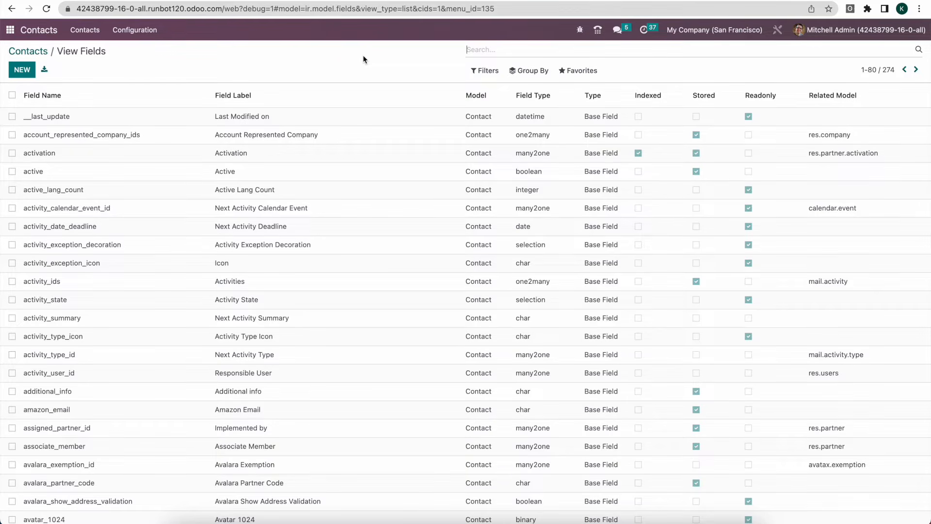
# - Search the Contact model's fields for "name"
pyautogui.scroll(-1, 393, 228)
pyautogui.write('name')
pyautogui.press('Return')
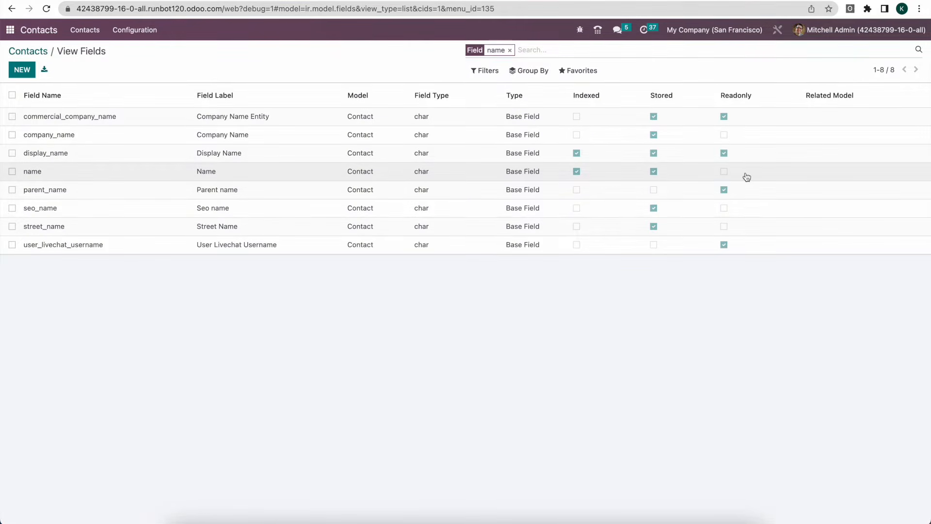
# - Inspect the properties of the name field, then return to the contacts list with the field search cleared
pyautogui.click(422, 173)
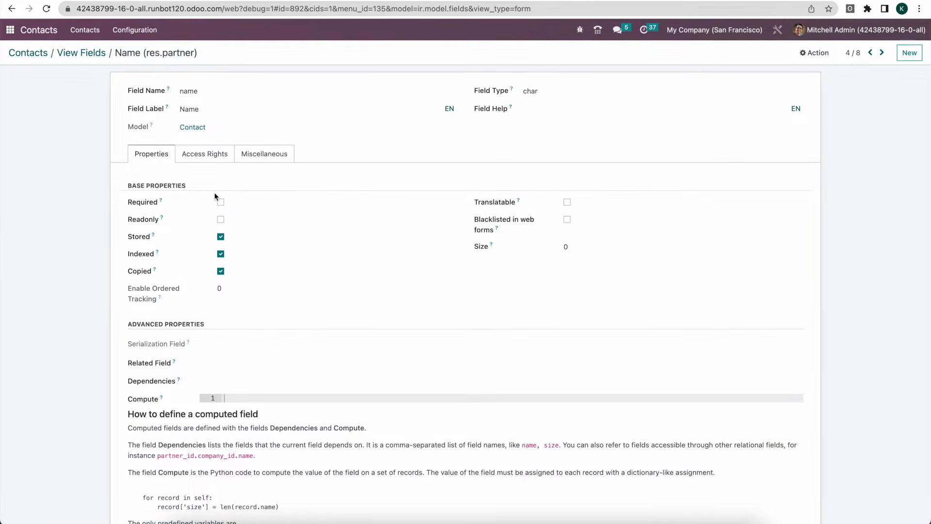
pyautogui.click(72, 57)
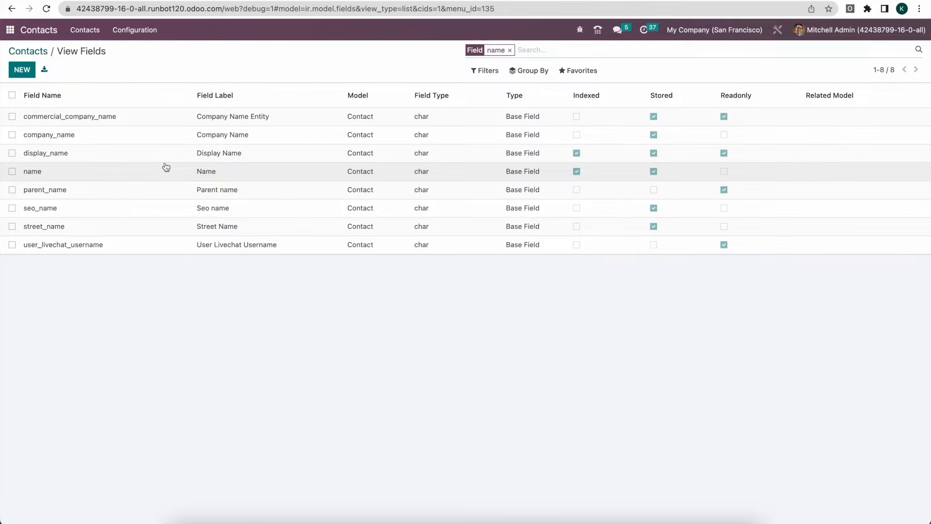
pyautogui.press('BackSpace')
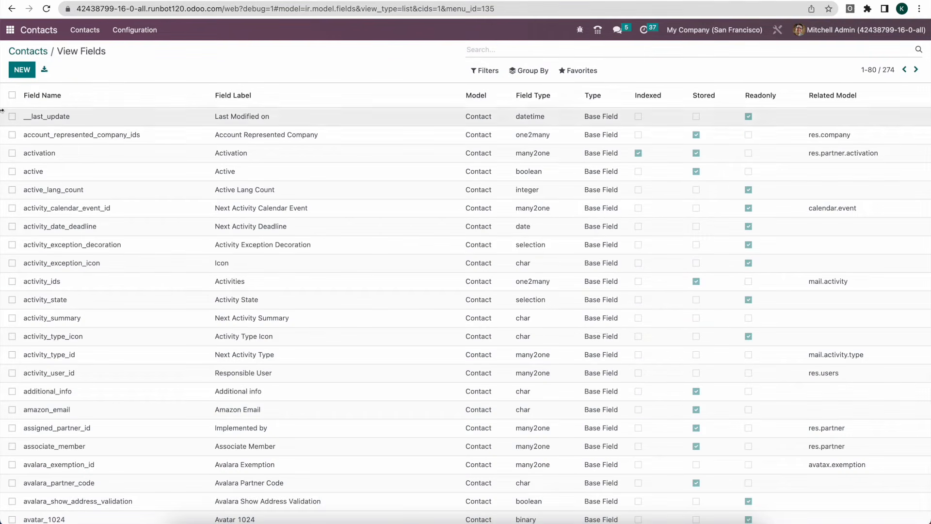
pyautogui.click(43, 52)
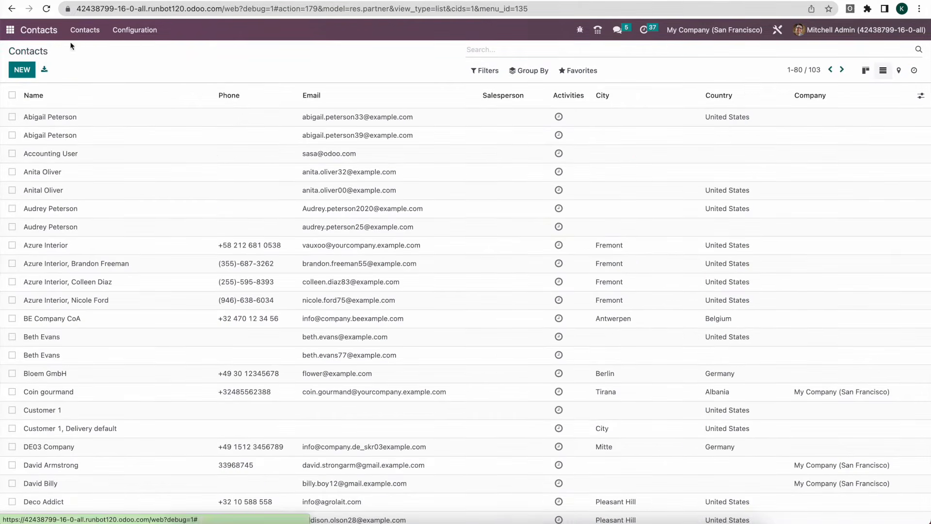
# - Open the first contact in the list and highlight its record ID in the URL
pyautogui.click(168, 116)
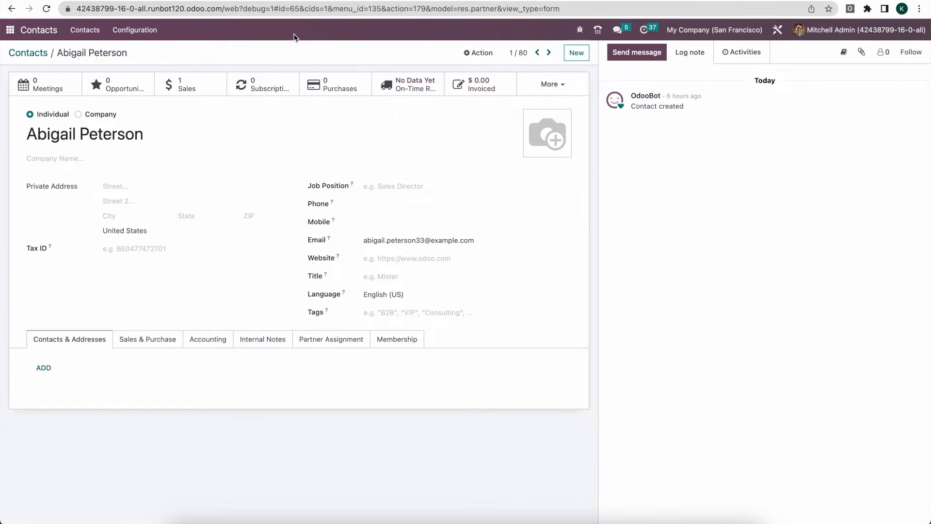
pyautogui.moveTo(278, 9); pyautogui.dragTo(299, 9)
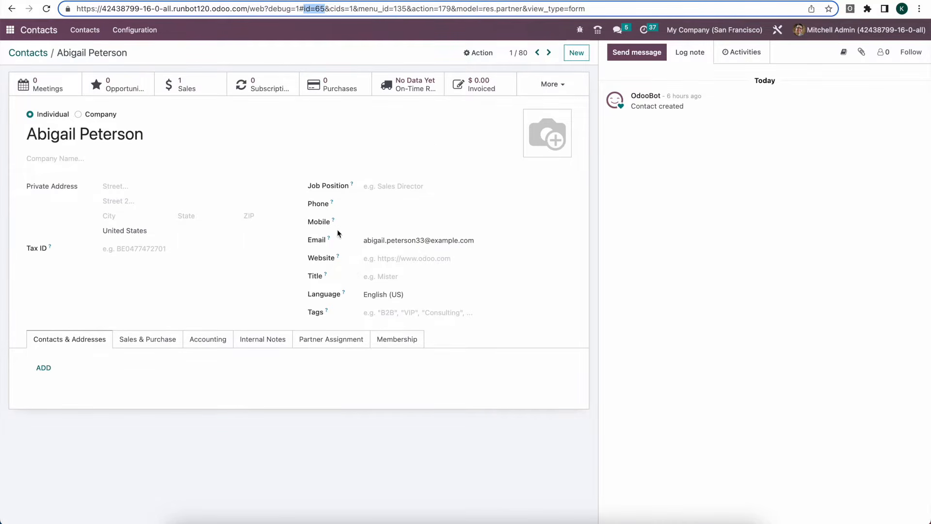
pyautogui.click(383, 36)
# - Step through the second and third contacts, highlighting each one's record ID in the URL
pyautogui.click(548, 53)
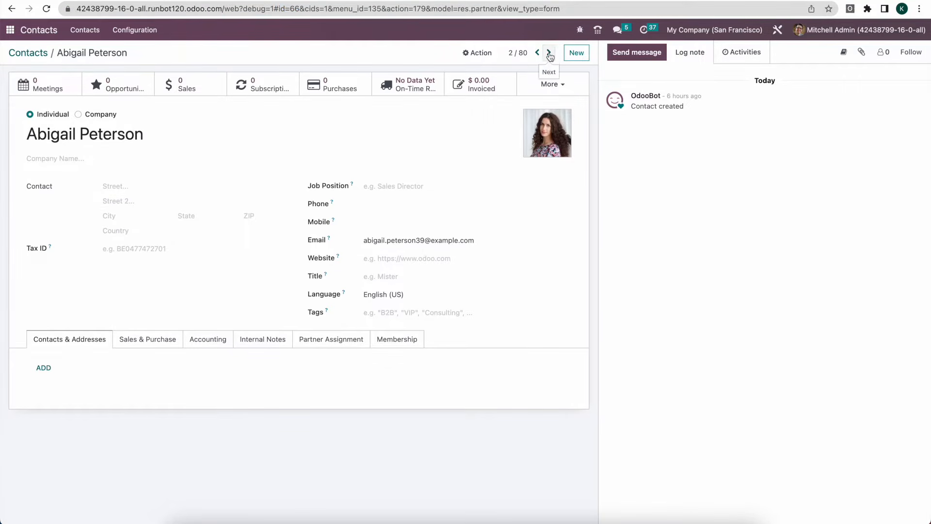
pyautogui.click(282, 9)
pyautogui.moveTo(305, 9); pyautogui.dragTo(321, 9)
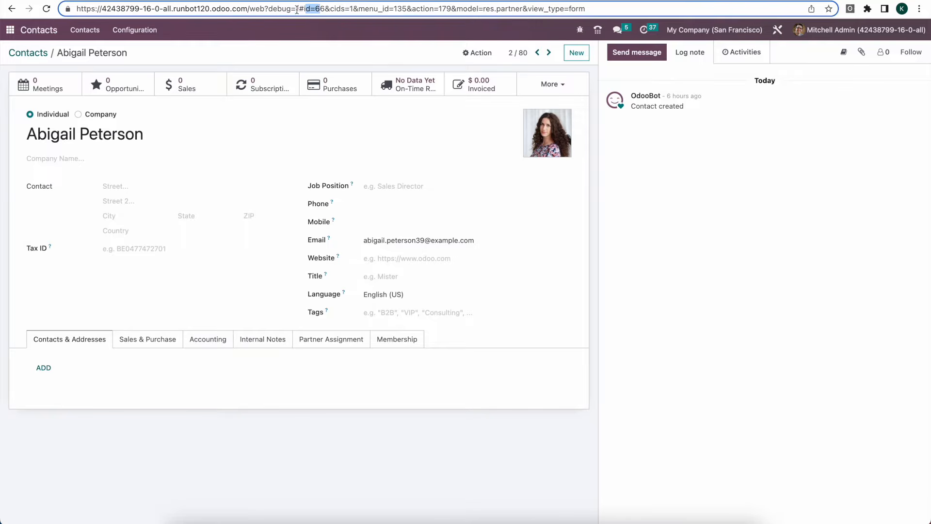
pyautogui.click(549, 52)
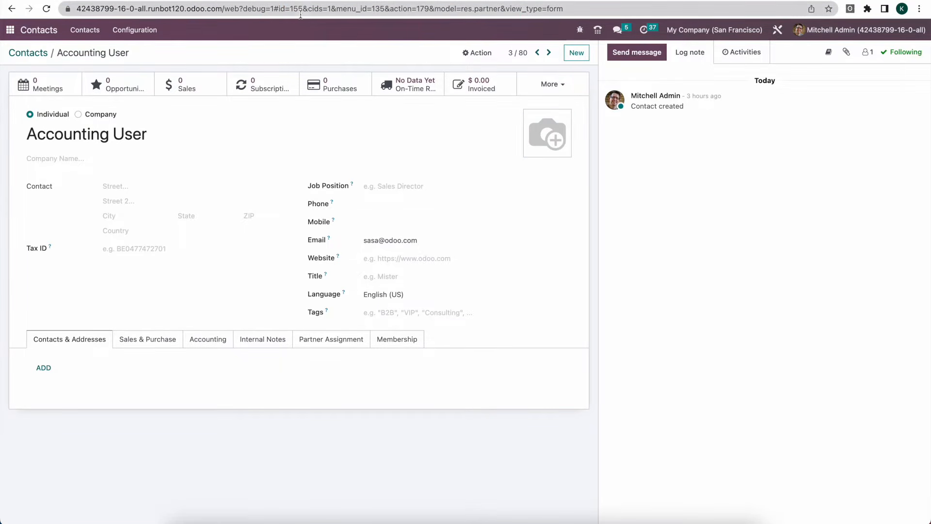
pyautogui.moveTo(304, 9); pyautogui.dragTo(278, 9)
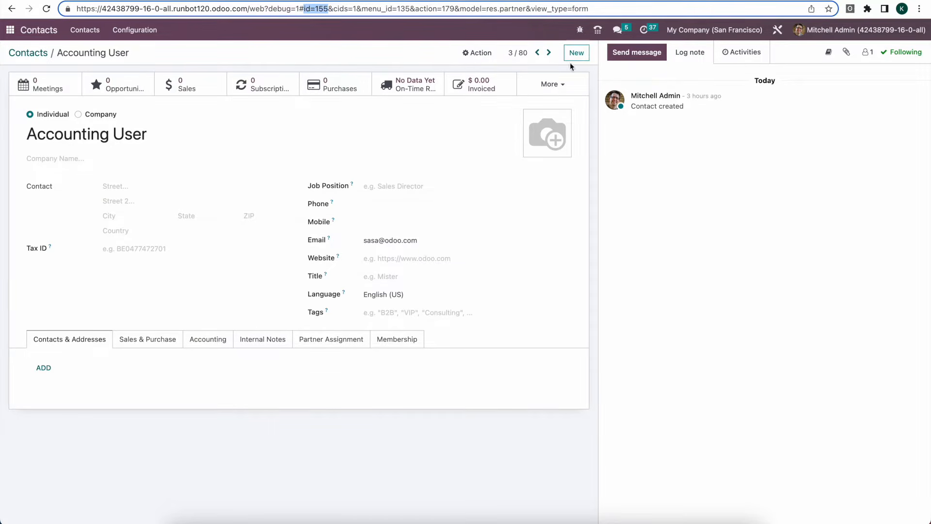
# - View the fourth contact's metadata and compare its ID with the id parameter in the URL
pyautogui.click(552, 54)
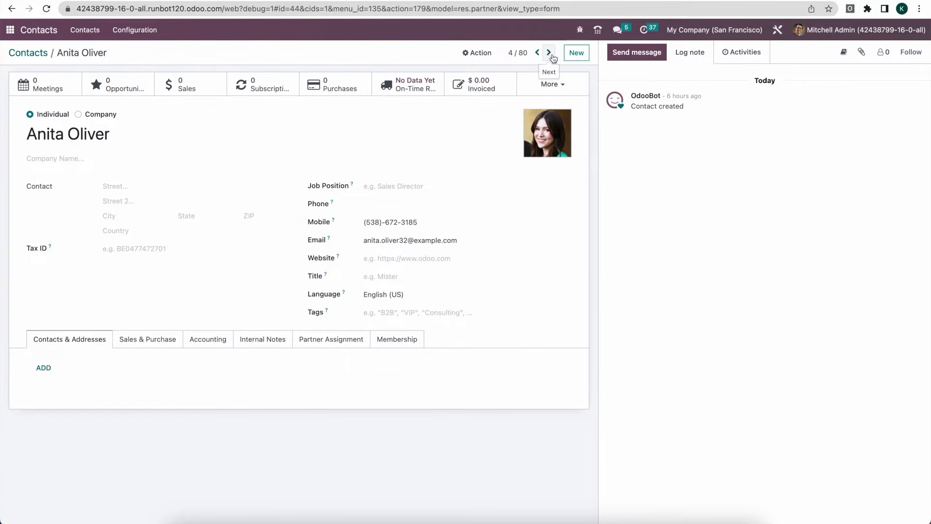
pyautogui.click(580, 31)
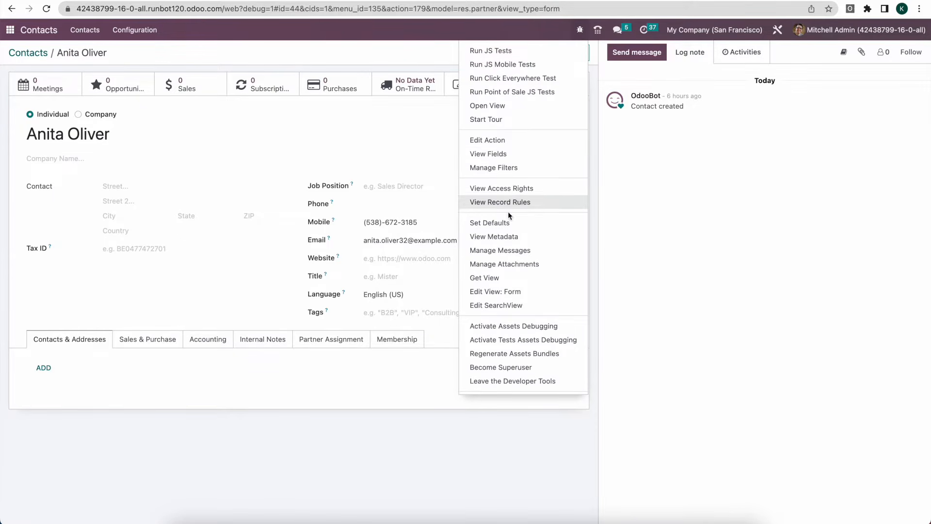
pyautogui.click(506, 238)
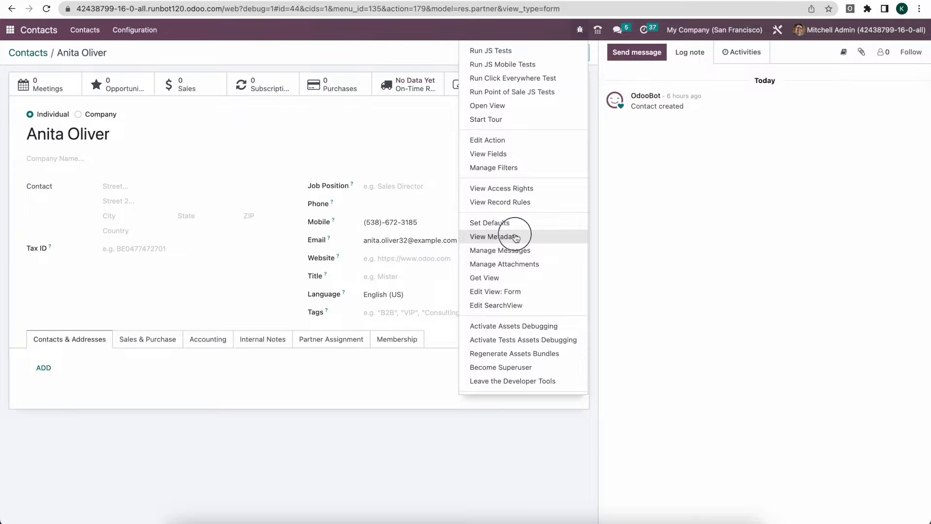
pyautogui.moveTo(505, 77)
pyautogui.mouseDown()
pyautogui.moveTo(216, 72)
pyautogui.moveTo(501, 72)
pyautogui.mouseUp()
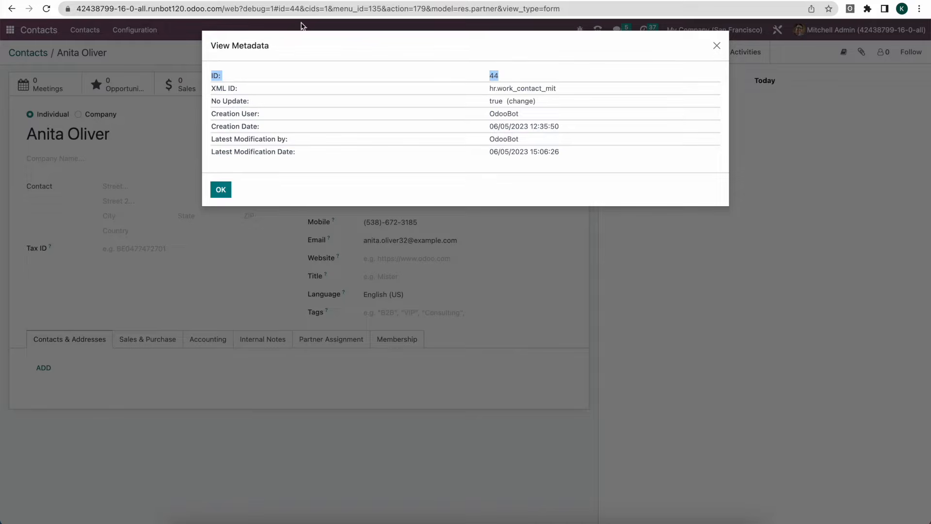
pyautogui.moveTo(300, 8); pyautogui.dragTo(284, 7)
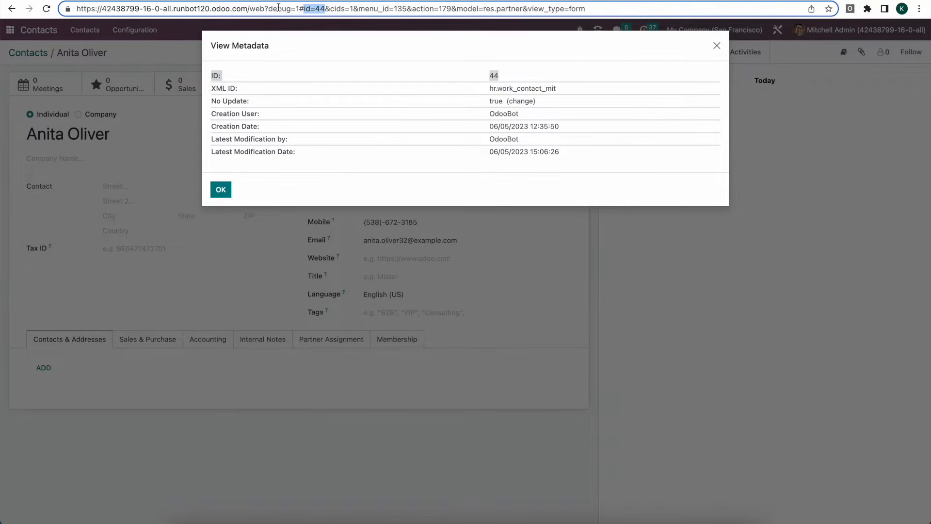
# - Highlight the contact's XML ID in the metadata and close the dialog
pyautogui.click(350, 81)
pyautogui.moveTo(210, 87); pyautogui.dragTo(561, 92)
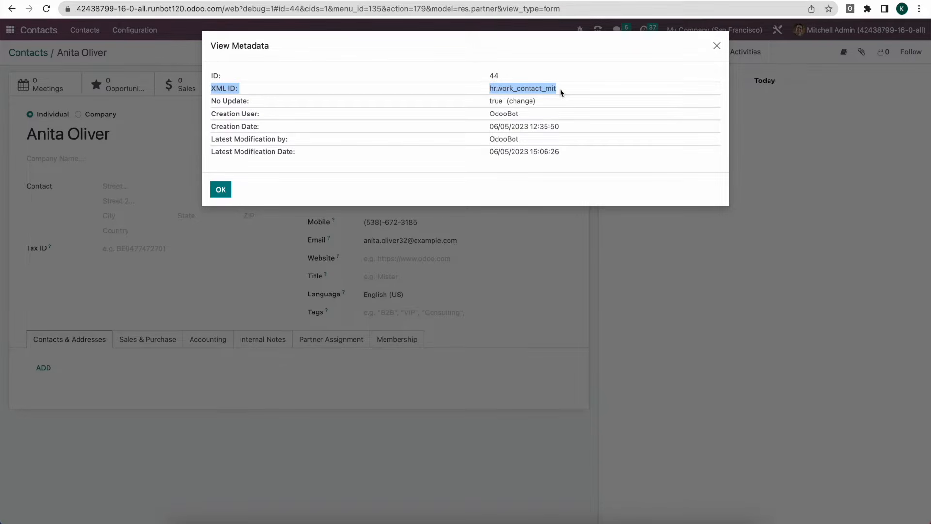
pyautogui.moveTo(560, 89); pyautogui.dragTo(489, 87)
pyautogui.click(220, 190)
# - From the contacts list, create a new company contact named "TEST" followed by a first name, and save it
pyautogui.click(28, 53)
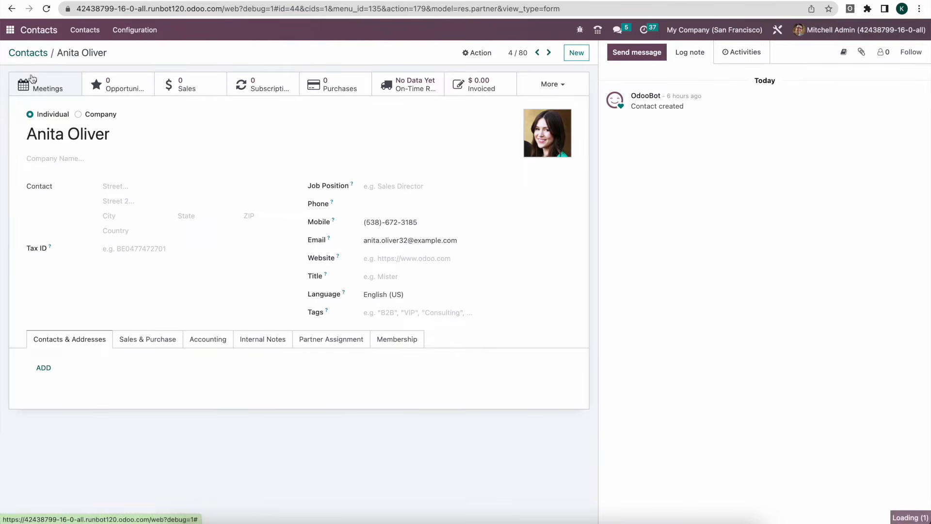
pyautogui.click(33, 75)
pyautogui.write('TE')
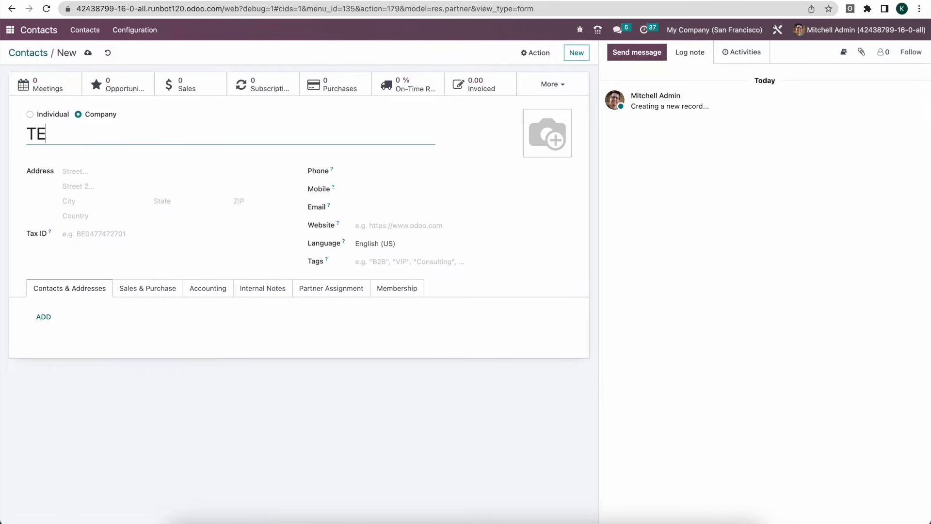
pyautogui.write('ST Kevin')
pyautogui.click(88, 52)
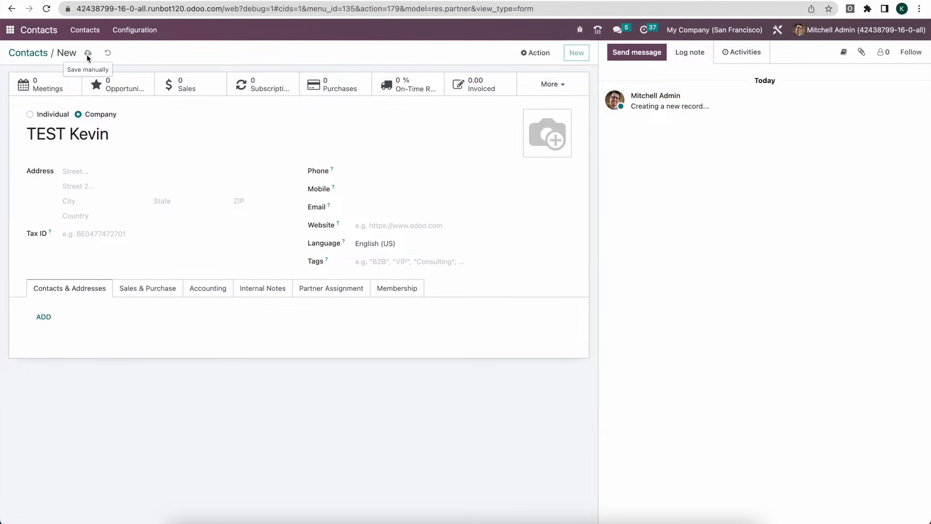
# - View the new test contact's metadata, highlight its XML ID row, and start creating an XML ID for the record
pyautogui.click(580, 30)
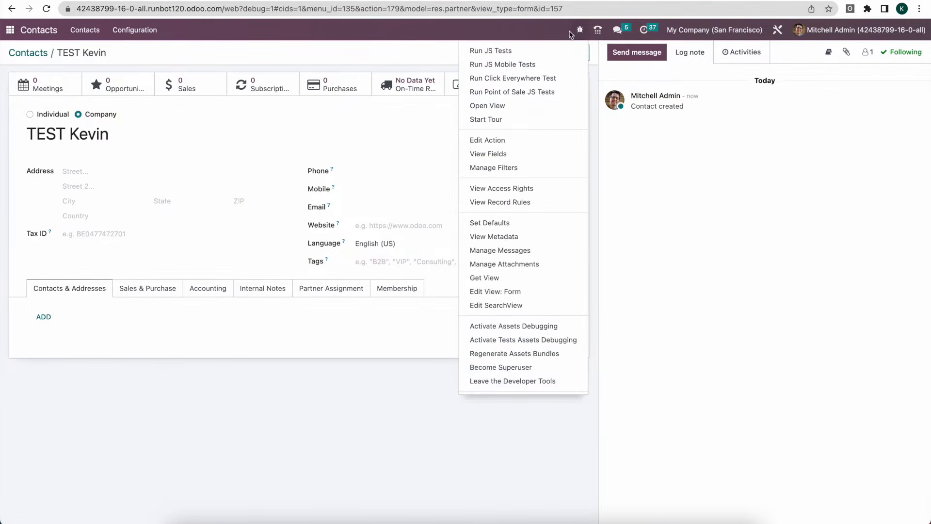
pyautogui.click(518, 237)
pyautogui.moveTo(218, 88); pyautogui.dragTo(365, 94)
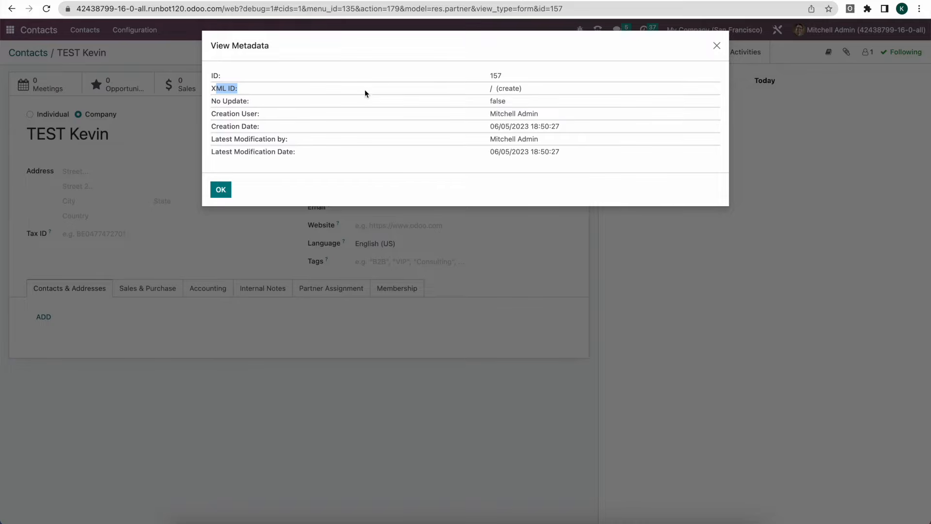
pyautogui.click(507, 89)
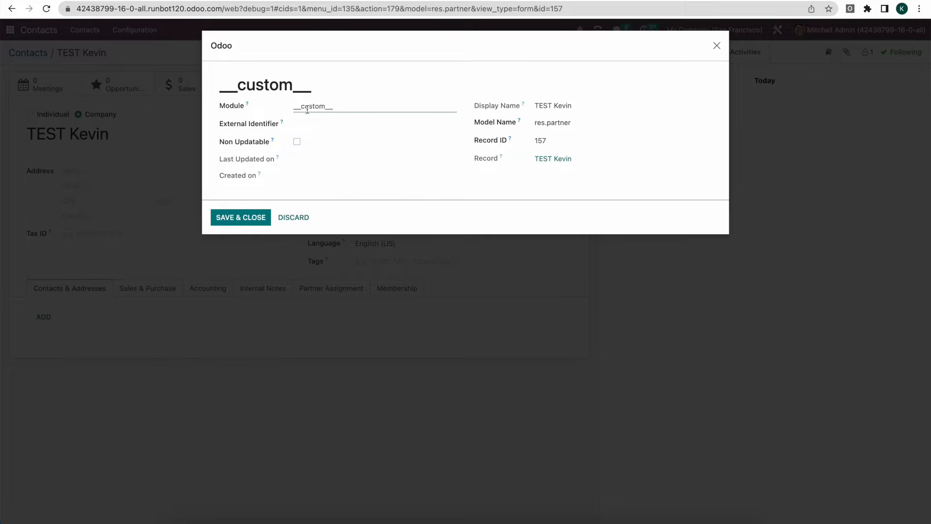
# - Highlight the Module field and try replacing its __custom__ value with 10101
pyautogui.moveTo(221, 107); pyautogui.dragTo(250, 108)
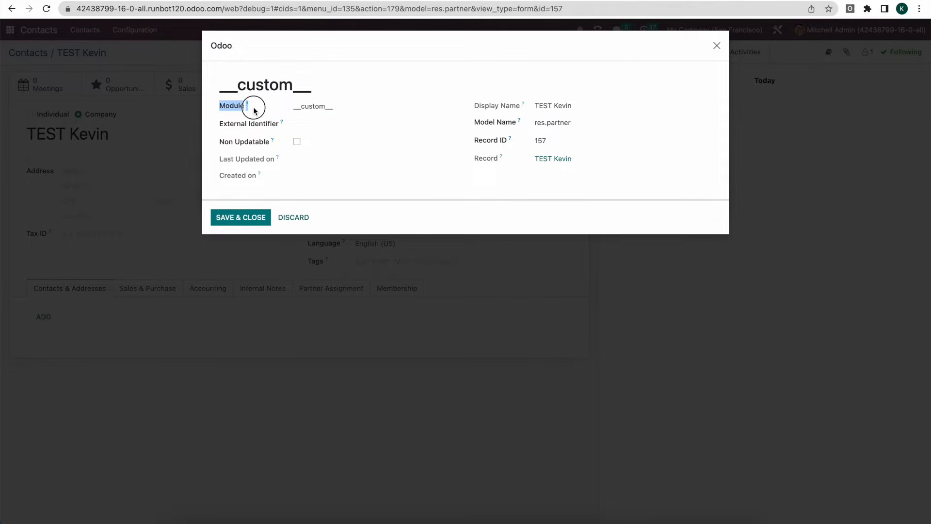
pyautogui.click(344, 105)
pyautogui.moveTo(344, 106); pyautogui.dragTo(287, 104)
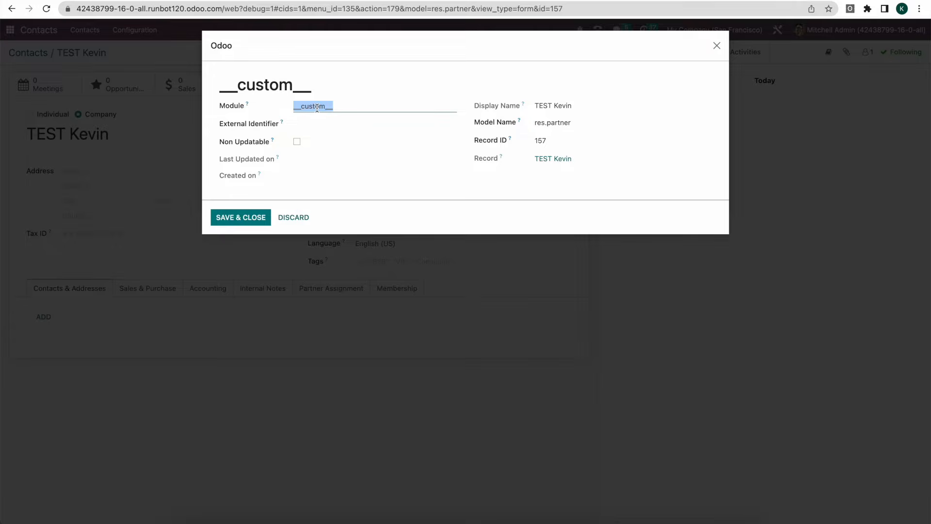
pyautogui.write('10101')
pyautogui.press('super+a')
pyautogui.press('super+z')
# - Set the external identifier to "test_" followed by the lowercase first name, highlight the complete ID, and save it
pyautogui.click(316, 123)
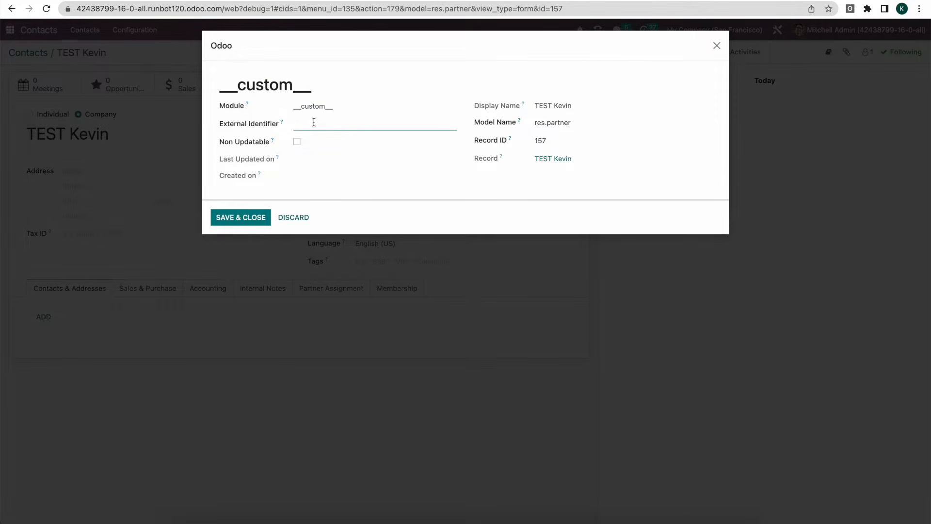
pyautogui.write('test_kevin')
pyautogui.click(371, 76)
pyautogui.moveTo(223, 86); pyautogui.dragTo(389, 88)
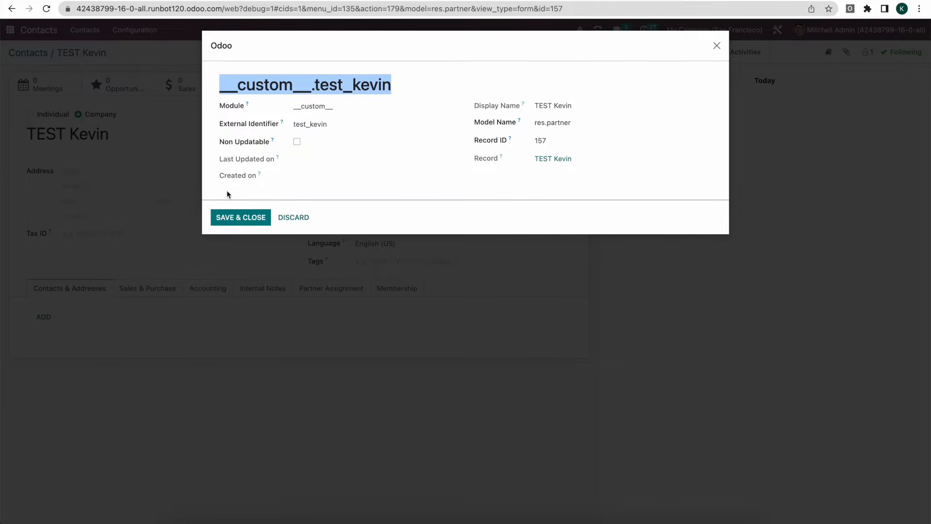
pyautogui.click(231, 218)
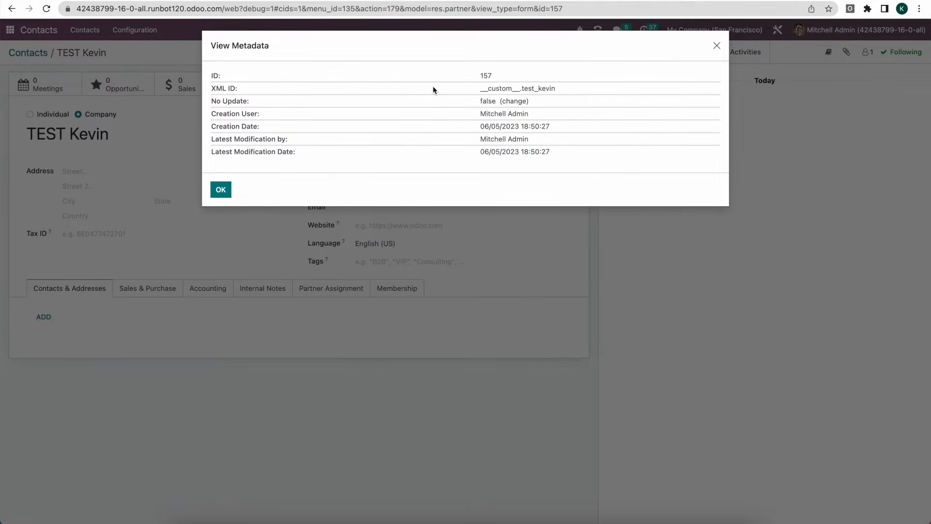
# - Highlight the full XML ID in the metadata, its module prefix and its identifier part, and close the dialog
pyautogui.moveTo(566, 89); pyautogui.dragTo(470, 88)
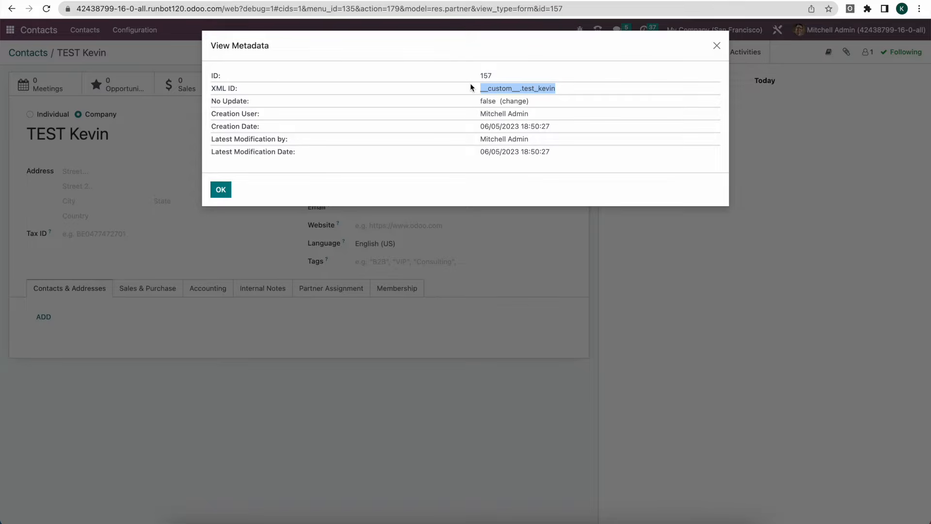
pyautogui.click(484, 88)
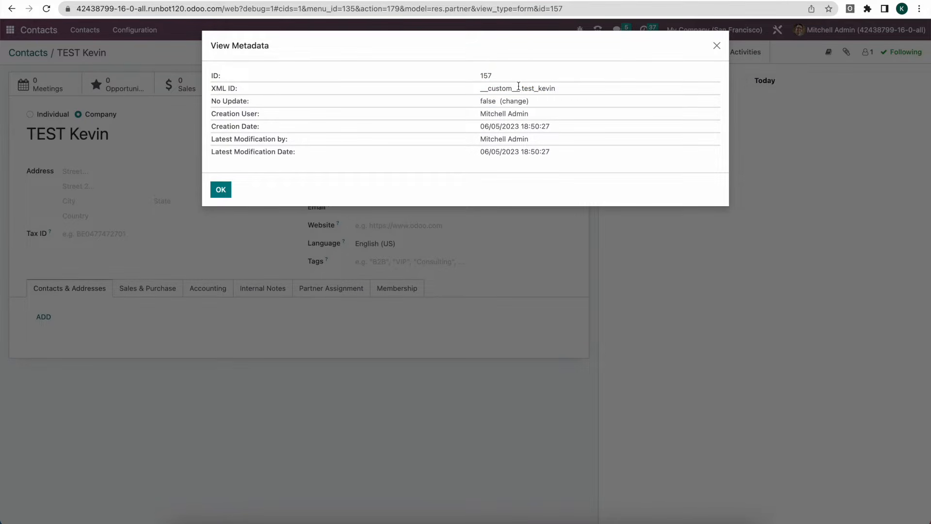
pyautogui.moveTo(512, 88); pyautogui.dragTo(488, 88)
pyautogui.moveTo(522, 89); pyautogui.dragTo(557, 91)
pyautogui.click(522, 92)
pyautogui.moveTo(480, 91); pyautogui.dragTo(562, 92)
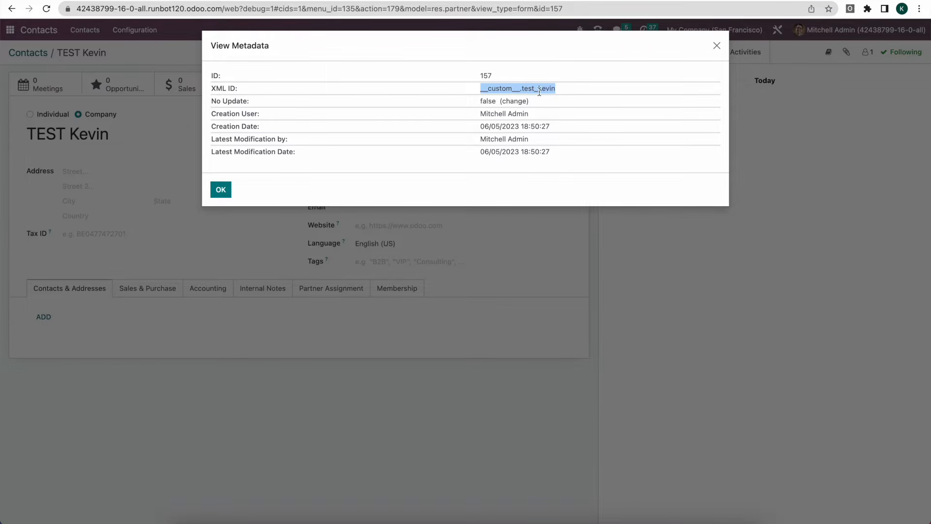
pyautogui.doubleClick(496, 90)
pyautogui.moveTo(522, 88); pyautogui.dragTo(561, 97)
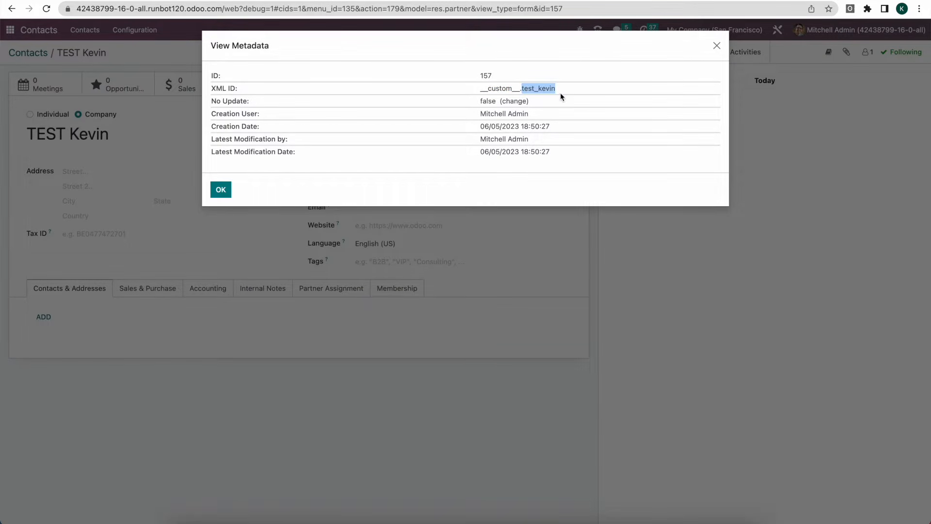
pyautogui.click(213, 190)
# - From the contacts list, create and save another company contact named "TEST" followed by the first name and 2
pyautogui.click(24, 53)
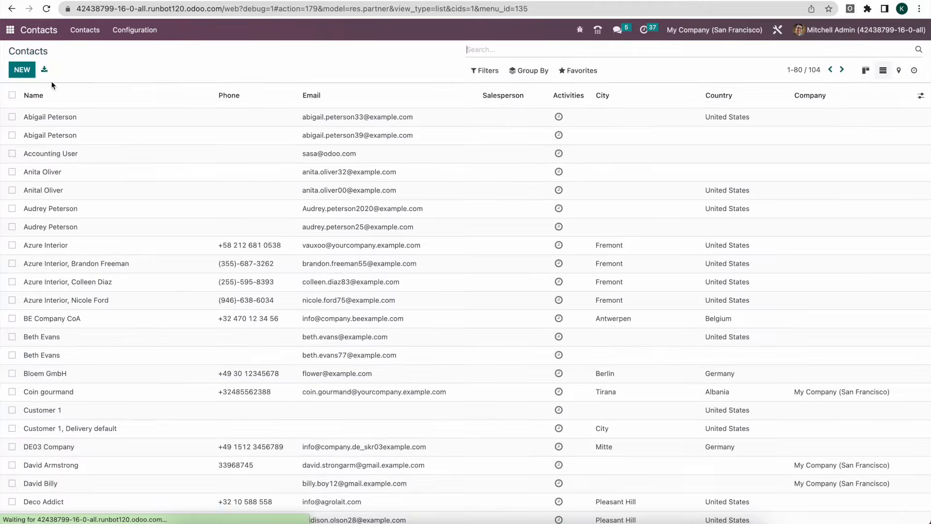
pyautogui.click(22, 70)
pyautogui.write('TEST ')
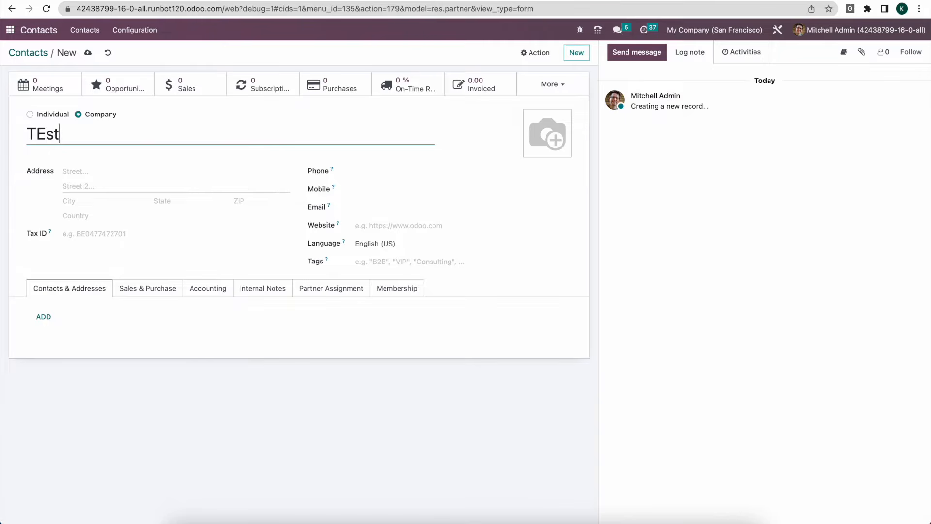
pyautogui.write('KEvin 2')
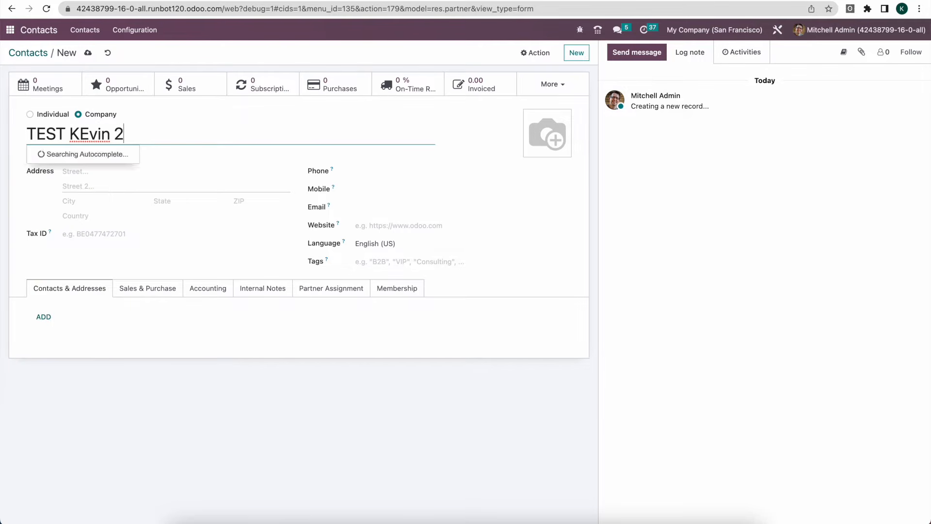
pyautogui.click(89, 54)
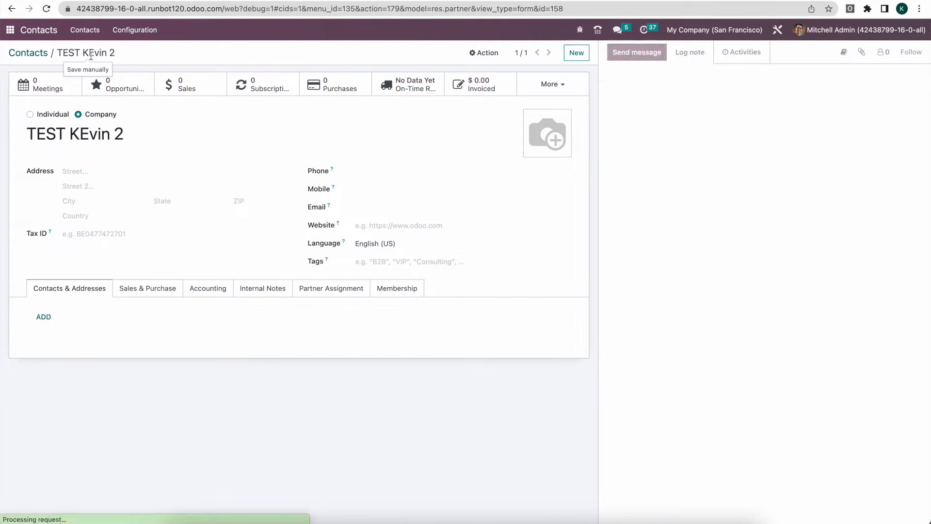
# - Search the contacts list for the first name, select both test contacts, and open the data export for them
pyautogui.click(30, 53)
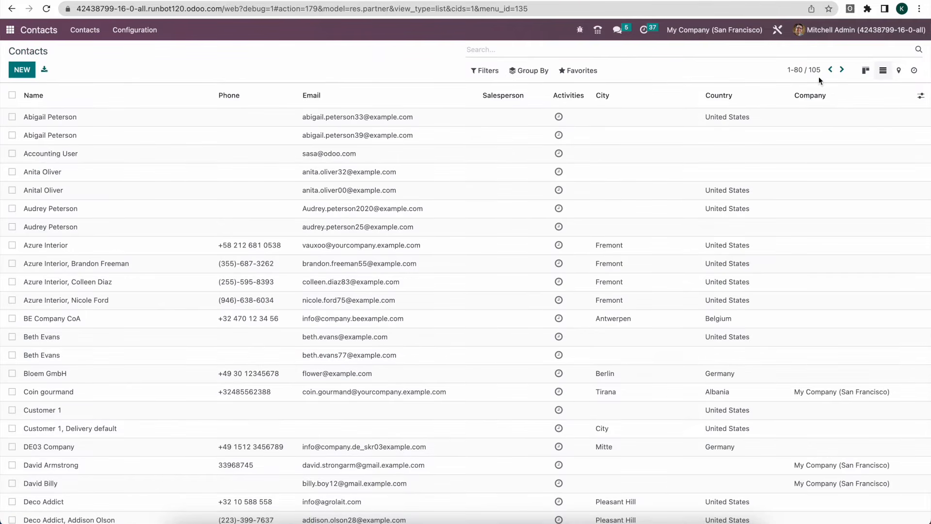
pyautogui.write('kevin')
pyautogui.press('Return')
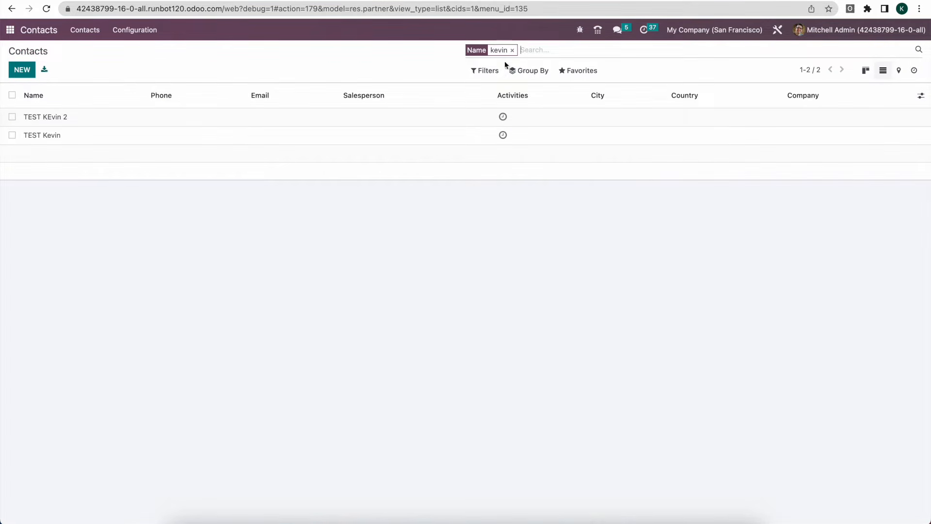
pyautogui.click(12, 95)
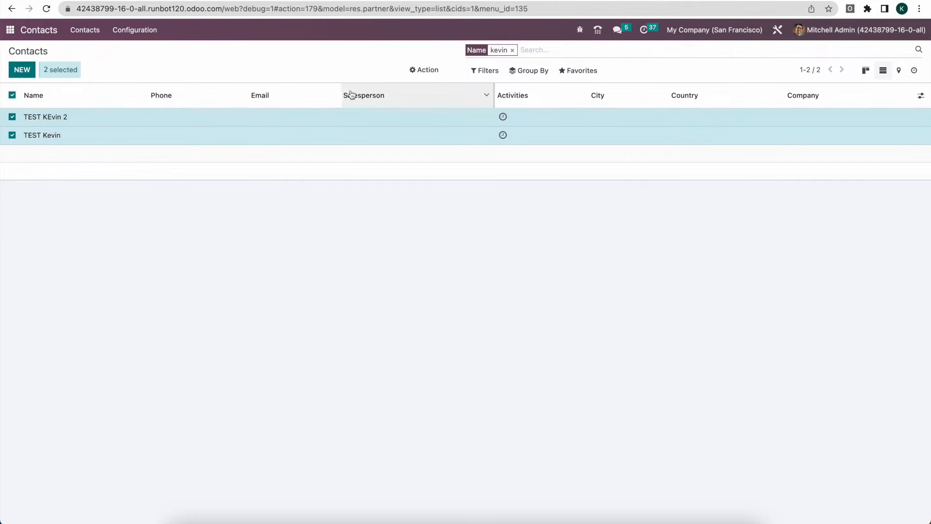
pyautogui.click(436, 70)
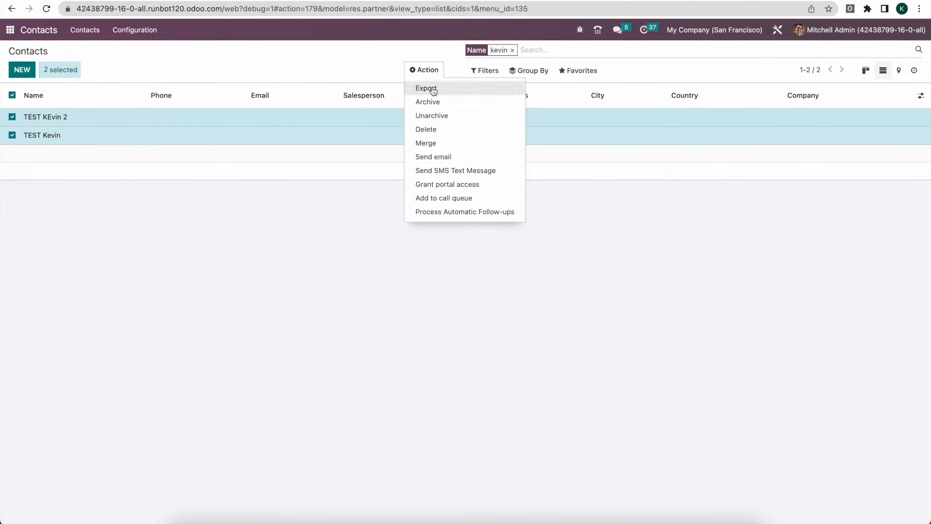
pyautogui.click(433, 89)
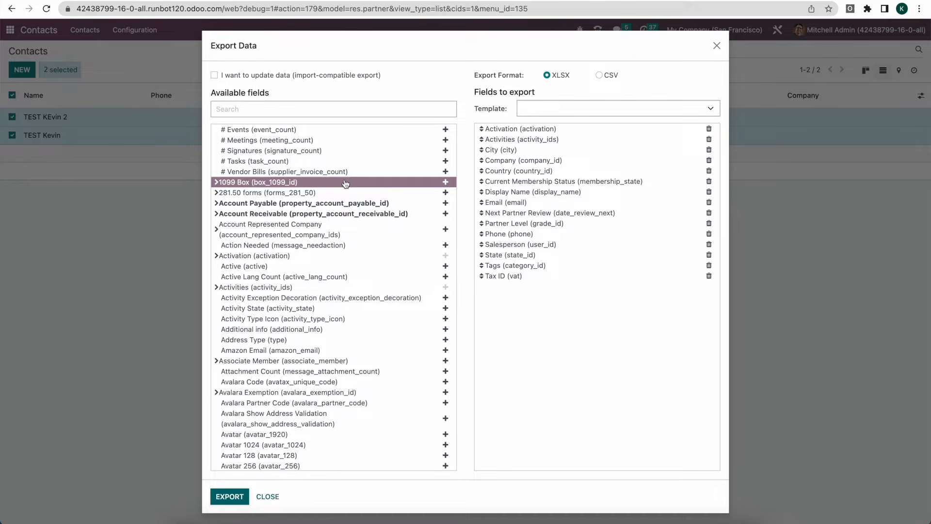
# - Enable the import-compatible export for updating data and examine the available fields and template options
pyautogui.click(215, 76)
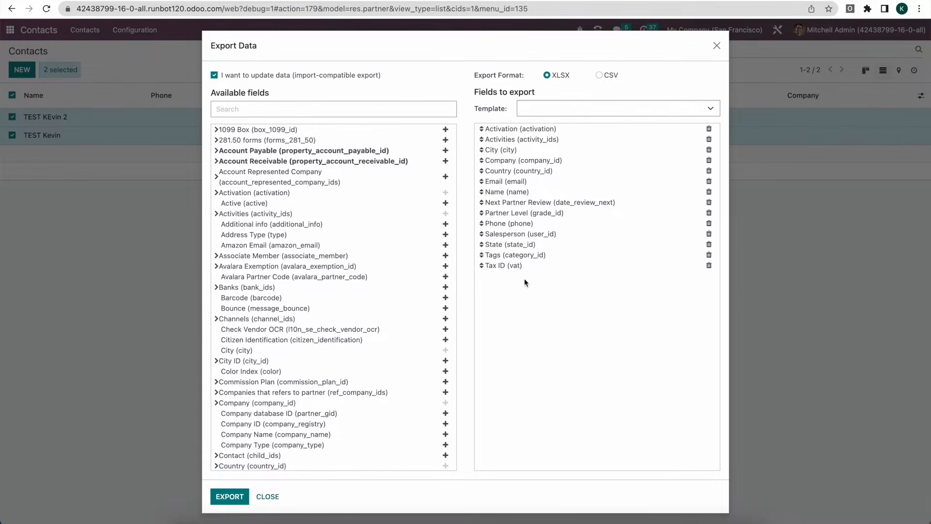
pyautogui.scroll(-10, 419, 170)
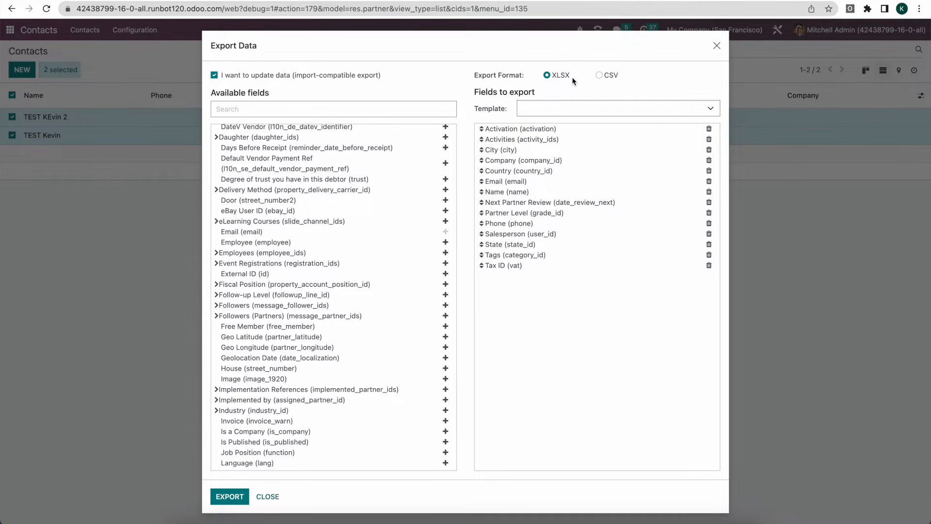
pyautogui.click(552, 109)
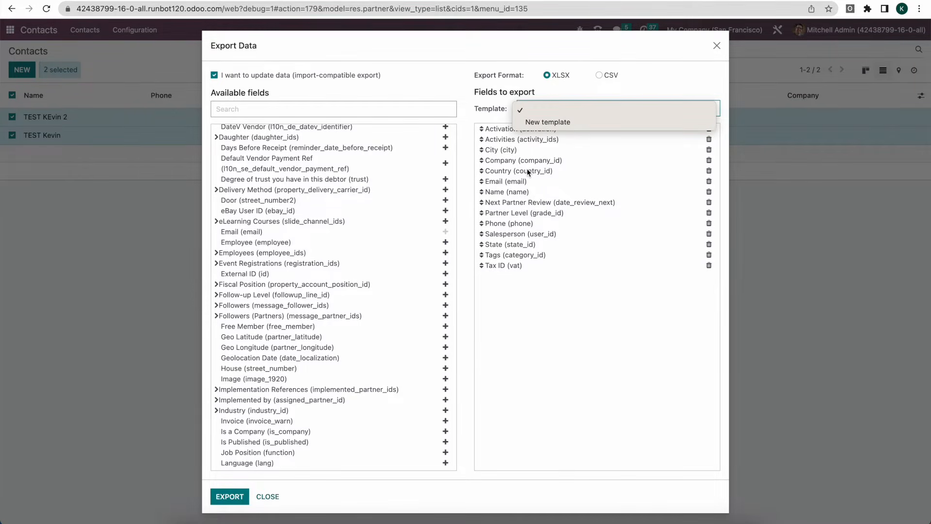
pyautogui.click(472, 87)
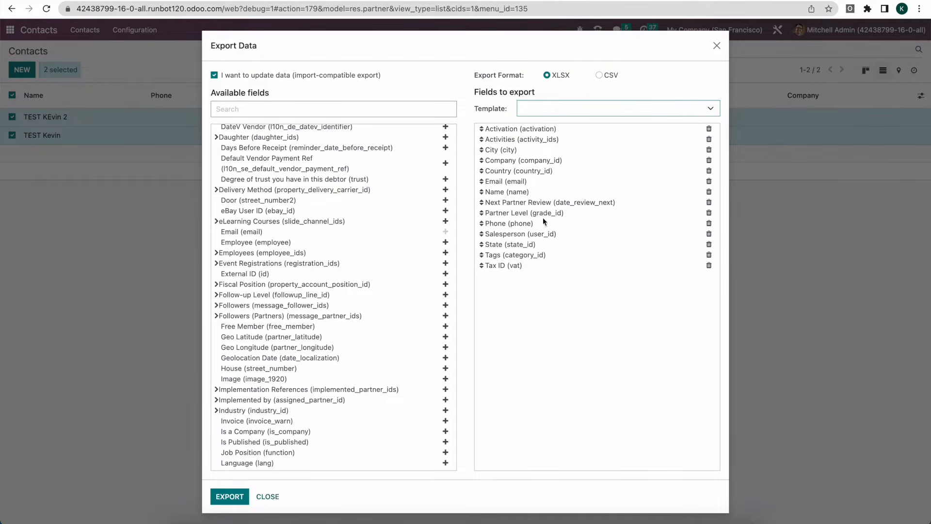
pyautogui.click(565, 109)
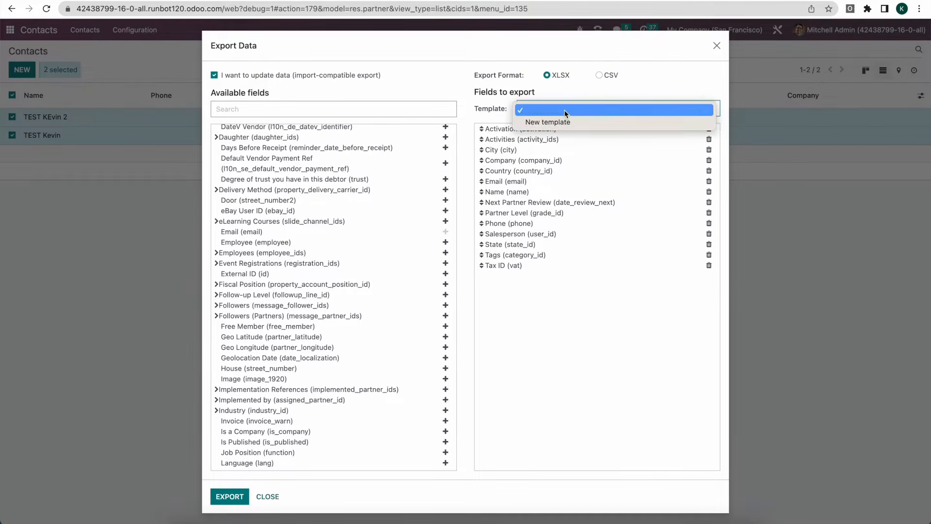
pyautogui.click(564, 110)
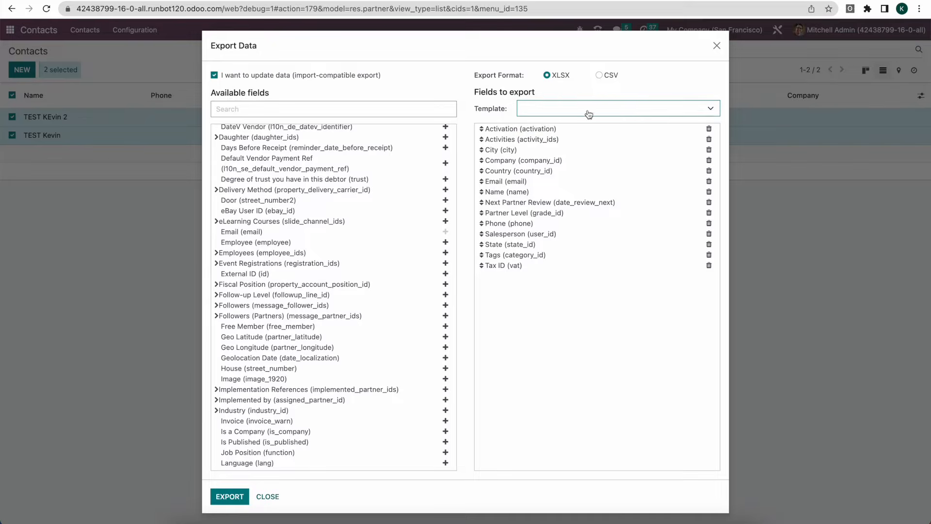
# - Remove all the default fields from the list of fields to export
pyautogui.doubleClick(709, 130)
pyautogui.tripleClick(709, 130)
pyautogui.tripleClick(709, 131)
pyautogui.doubleClick(709, 130)
pyautogui.tripleClick(709, 130)
pyautogui.click(709, 129)
# - Add the Name (name) and Email (email) fields to the export and export the contacts as XLSX
pyautogui.write('name')
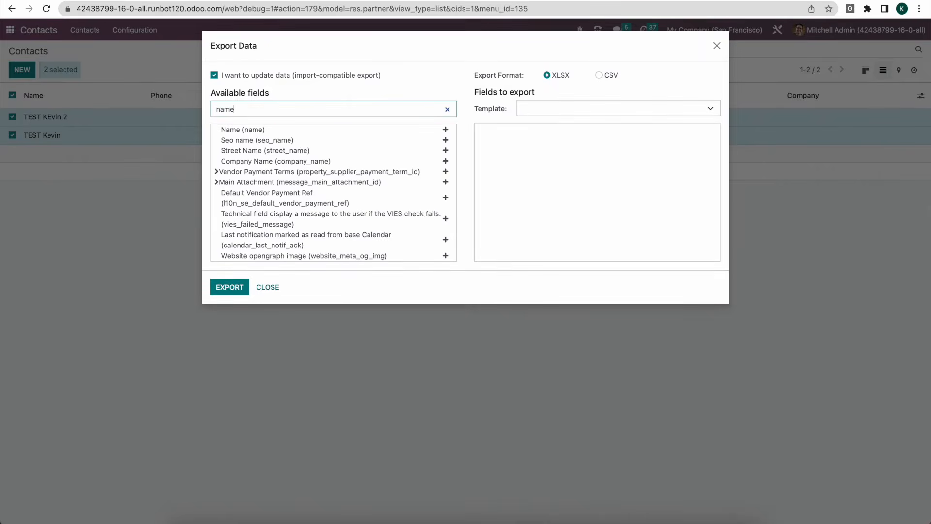
pyautogui.click(445, 129)
pyautogui.doubleClick(410, 108)
pyautogui.write('p')
pyautogui.press('BackSpace')
pyautogui.write('email')
pyautogui.click(446, 130)
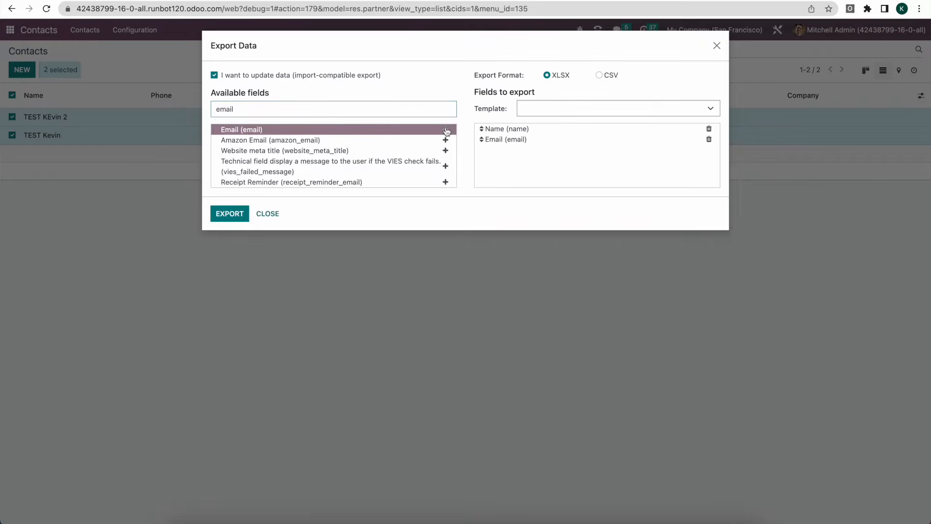
pyautogui.click(227, 214)
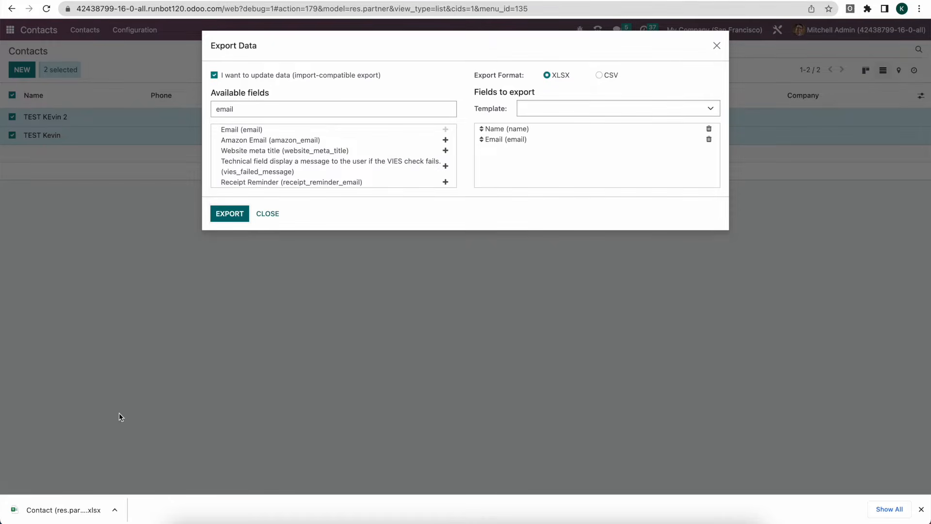
# - Search the available export fields for "id", look through the matches, and clear the search
pyautogui.doubleClick(226, 109)
pyautogui.write('id')
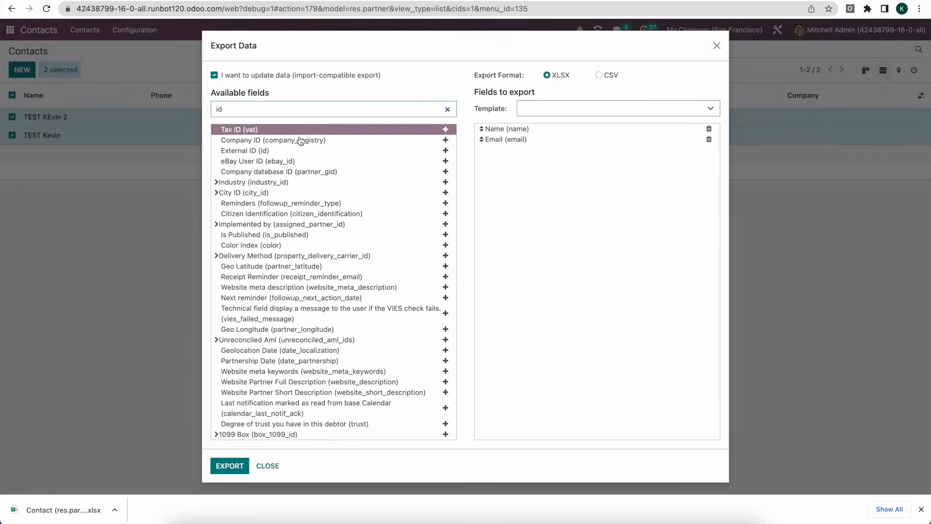
pyautogui.scroll(-15, 301, 175)
pyautogui.scroll(15, 298, 177)
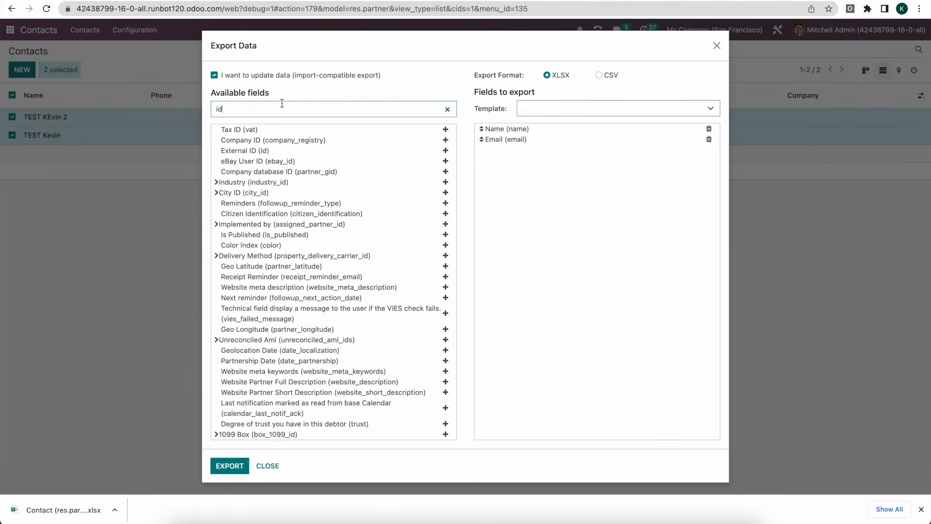
pyautogui.press('BackSpace')
pyautogui.press('BackSpace')
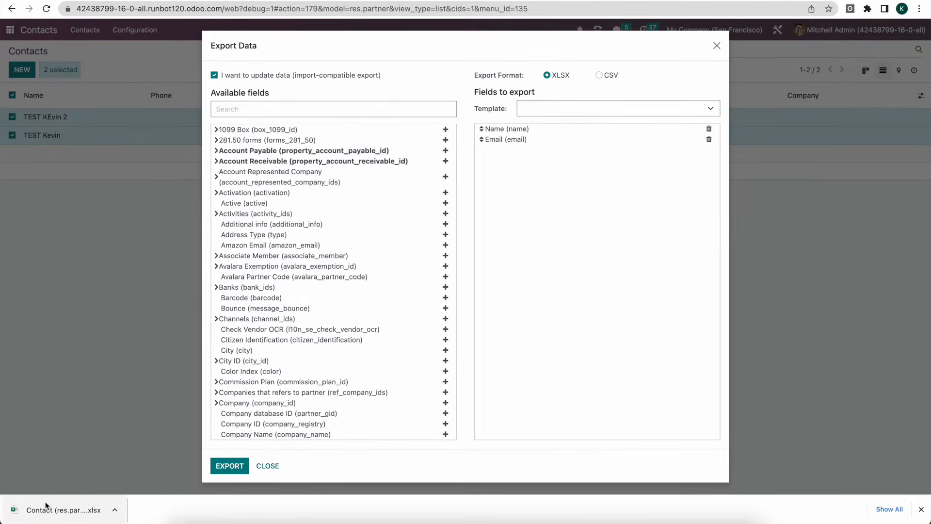
# - Open the newly exported contacts workbook in Excel, close the older workbook without saving, and enlarge the new workbook's window
pyautogui.click(42, 509)
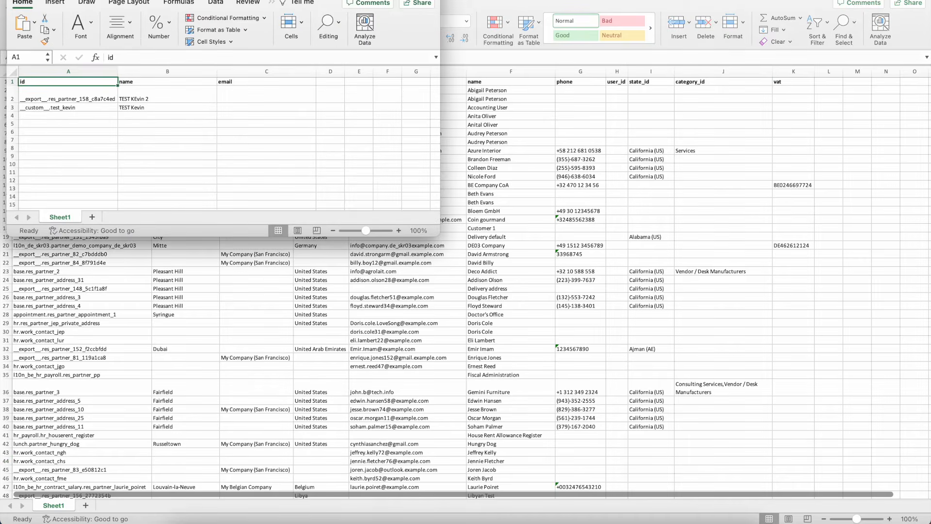
pyautogui.moveTo(372, 0); pyautogui.dragTo(461, 46)
pyautogui.press('super+q')
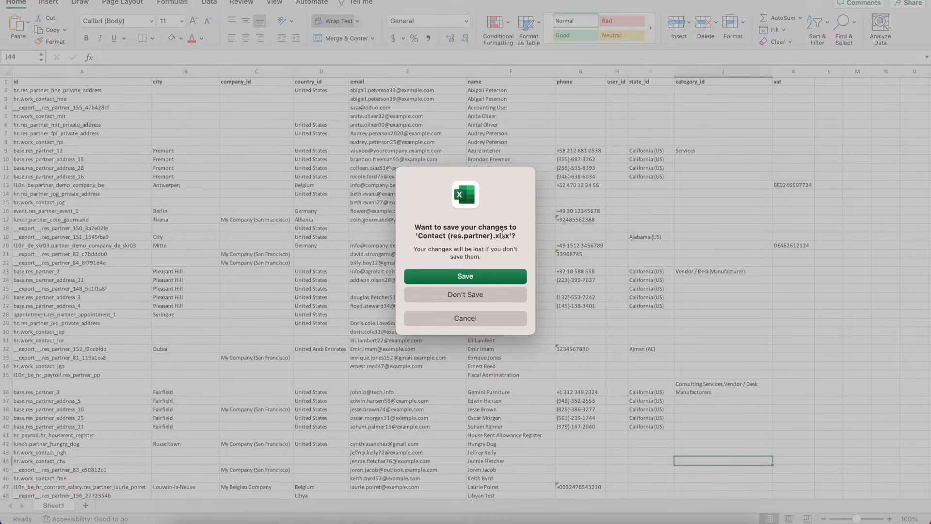
pyautogui.click(477, 297)
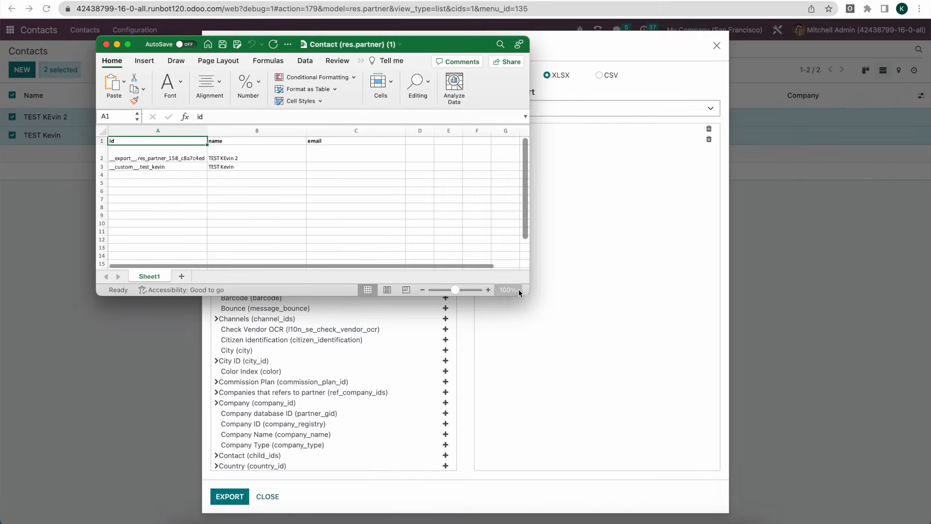
pyautogui.moveTo(577, 327); pyautogui.dragTo(675, 367)
pyautogui.click(183, 191)
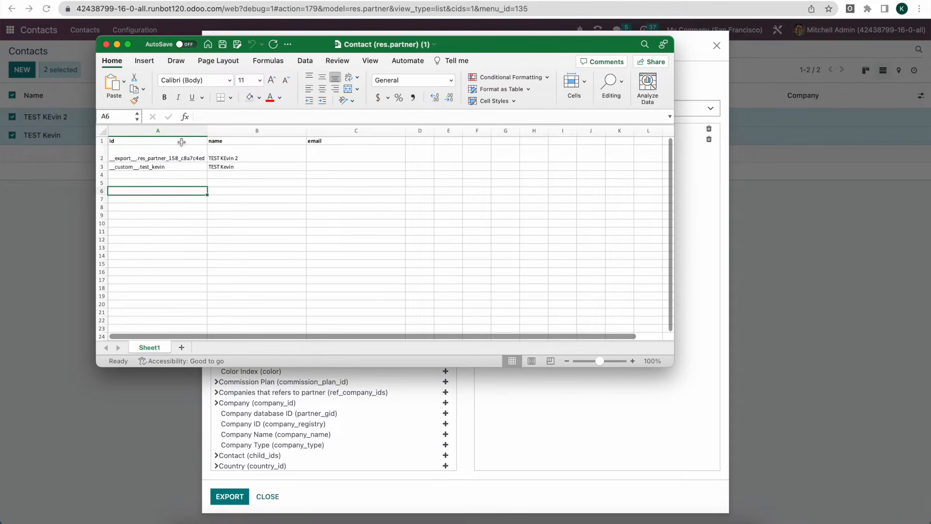
# - Go over the exported id, name and email columns and widen the id column slightly
pyautogui.moveTo(182, 142); pyautogui.dragTo(182, 165)
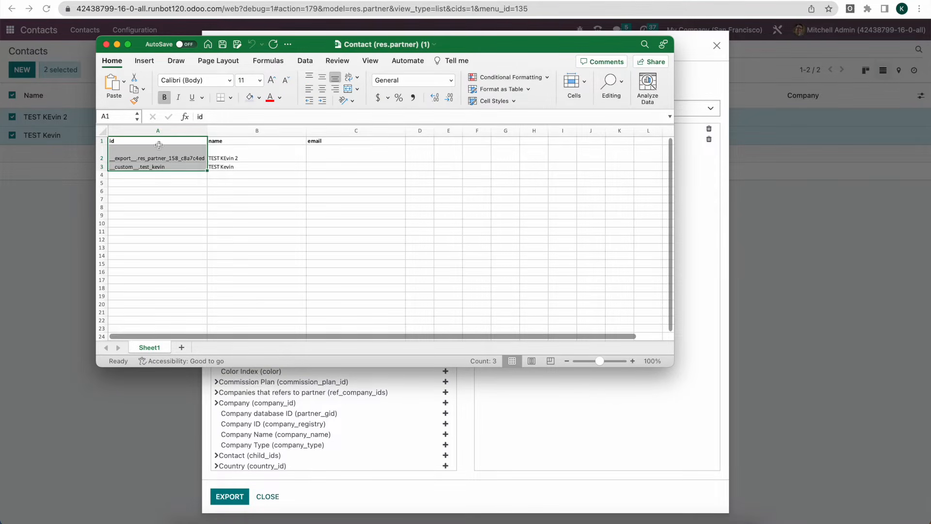
pyautogui.click(159, 148)
pyautogui.moveTo(242, 144); pyautogui.dragTo(239, 166)
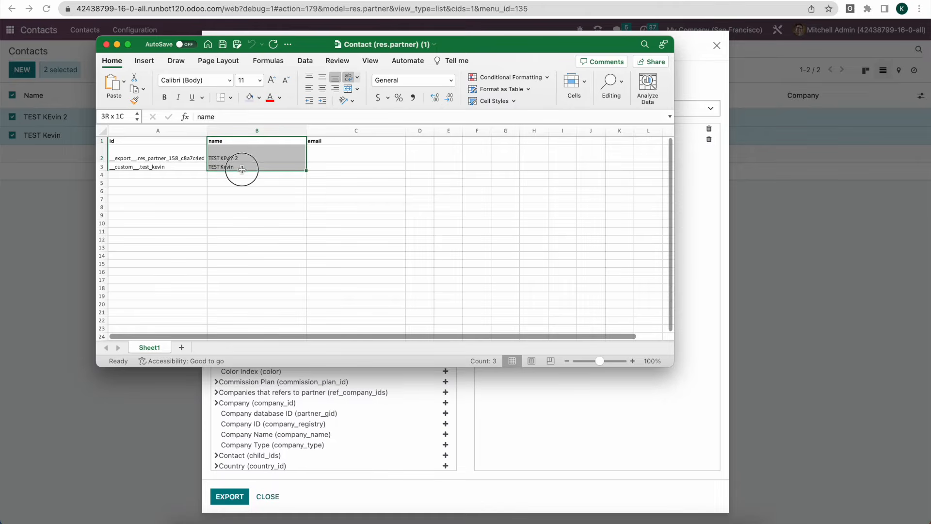
pyautogui.moveTo(327, 144); pyautogui.dragTo(326, 166)
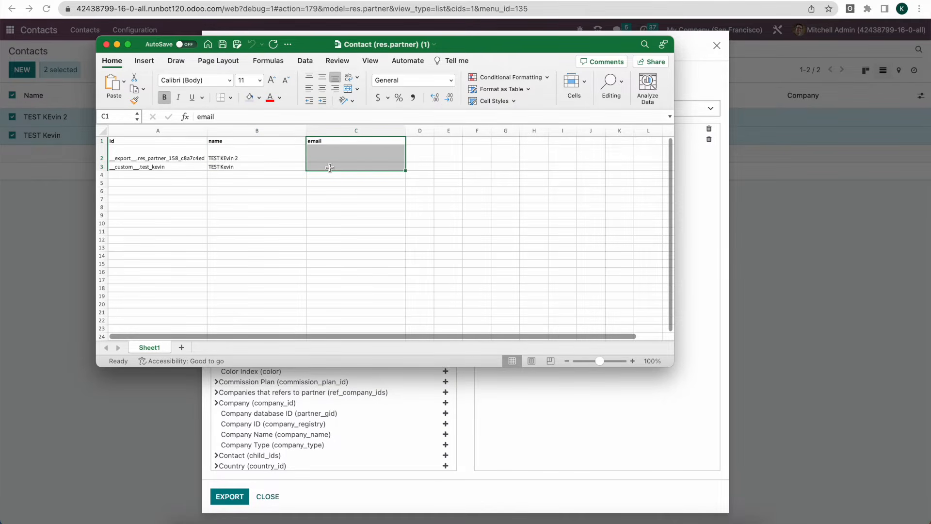
pyautogui.moveTo(207, 131); pyautogui.dragTo(223, 131)
pyautogui.click(132, 170)
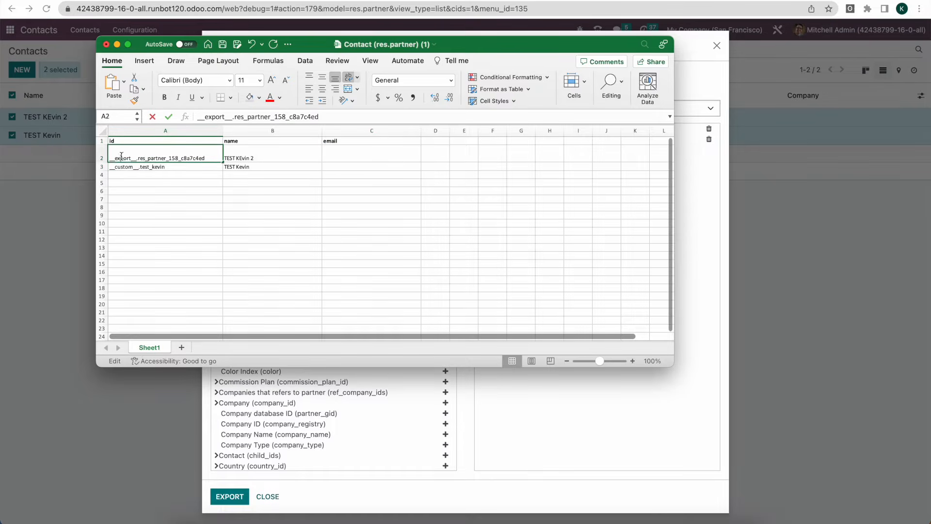
# - Examine the prefix and record part of the __export__ ID in A2, and compare it with the __custom__ ID below
pyautogui.doubleClick(122, 158)
pyautogui.moveTo(115, 158)
pyautogui.mouseDown()
pyautogui.moveTo(130, 159)
pyautogui.moveTo(107, 158)
pyautogui.mouseUp()
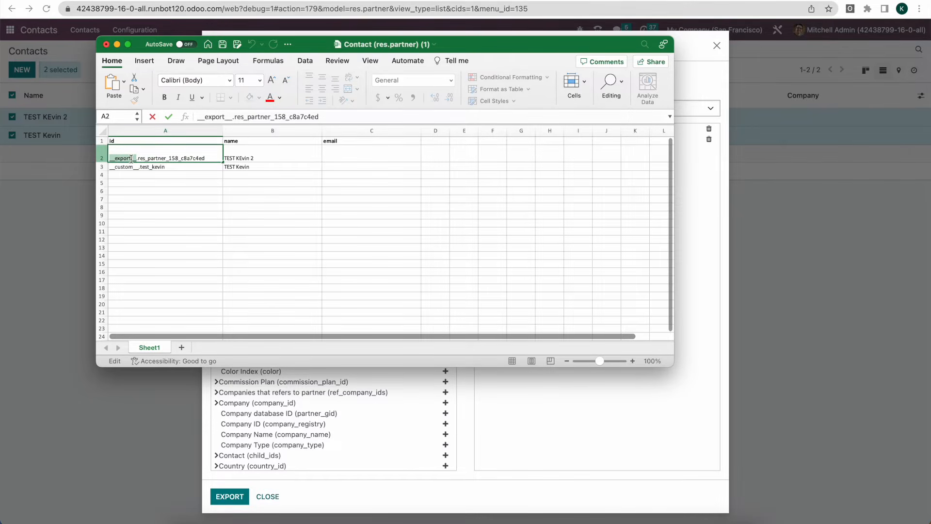
pyautogui.moveTo(138, 159); pyautogui.dragTo(207, 159)
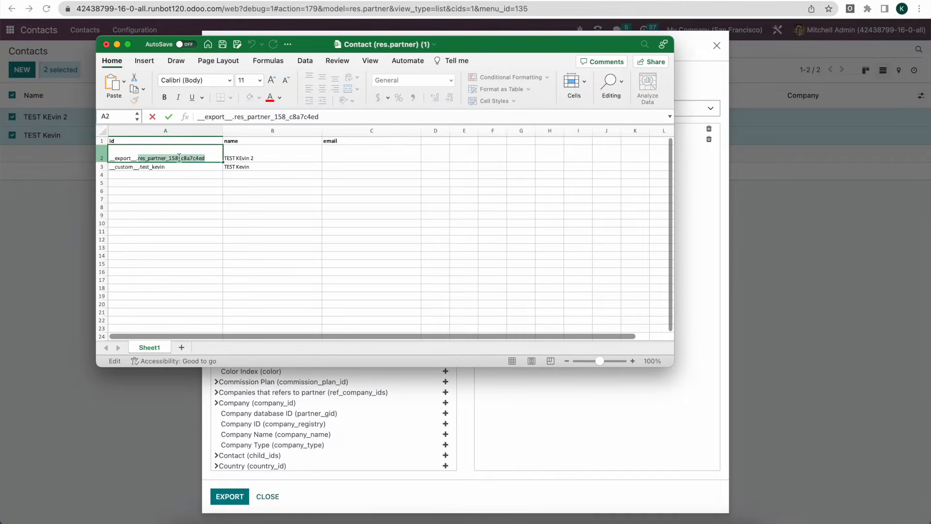
pyautogui.click(125, 168)
pyautogui.click(127, 165)
pyautogui.click(125, 159)
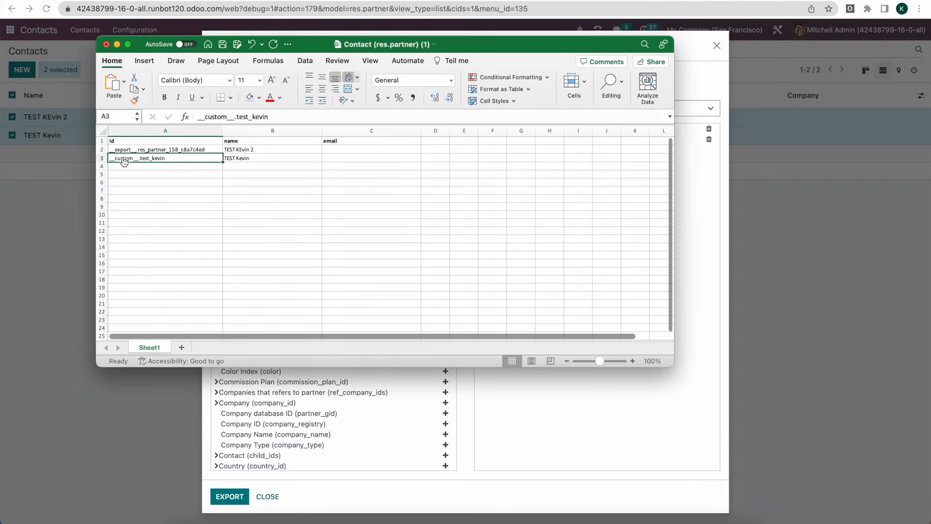
# - Add a third test contact in row 4 with the id XYZ123 and the contact's name
pyautogui.click(173, 166)
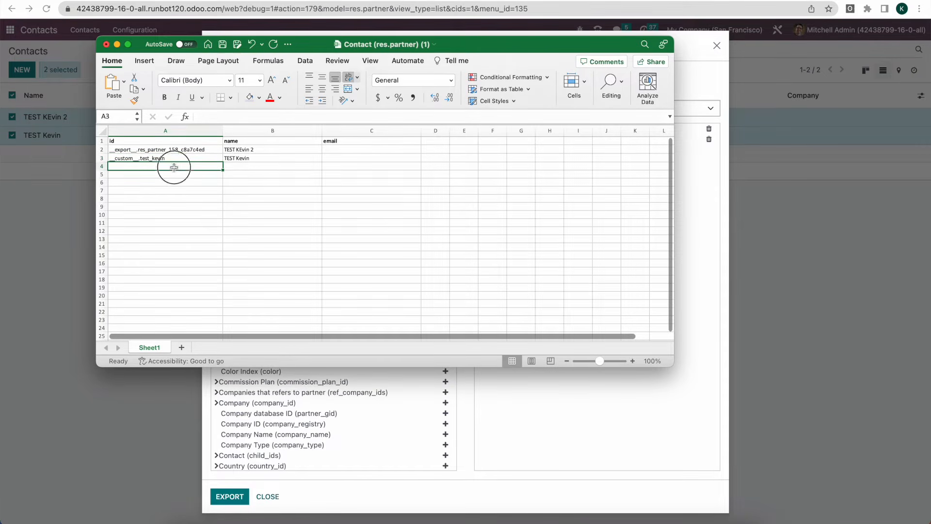
pyautogui.write('XYZ123')
pyautogui.click(272, 175)
pyautogui.click(270, 167)
pyautogui.write('Test')
pyautogui.write('test Kevin ')
pyautogui.write('3')
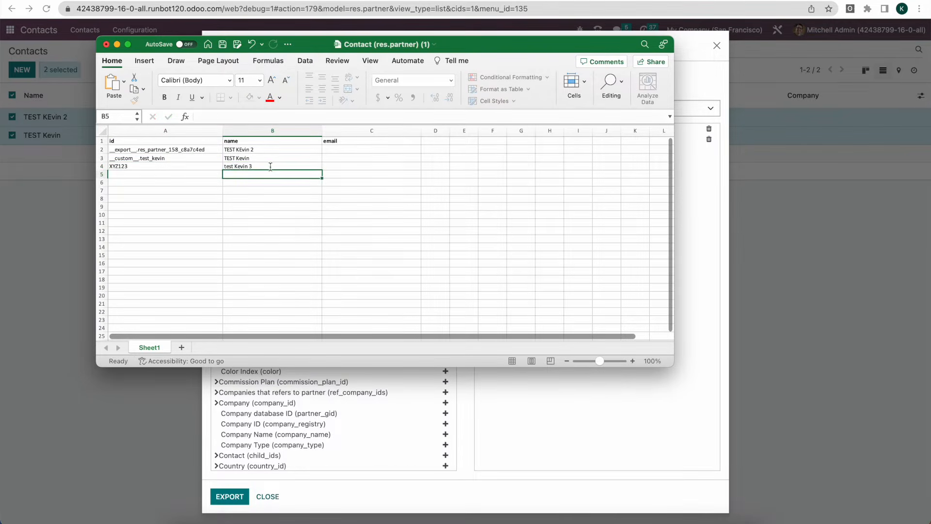
# - Add a fourth test contact in row 5 with an id using the custom prefix __x123__ and the contact's name
pyautogui.click(161, 175)
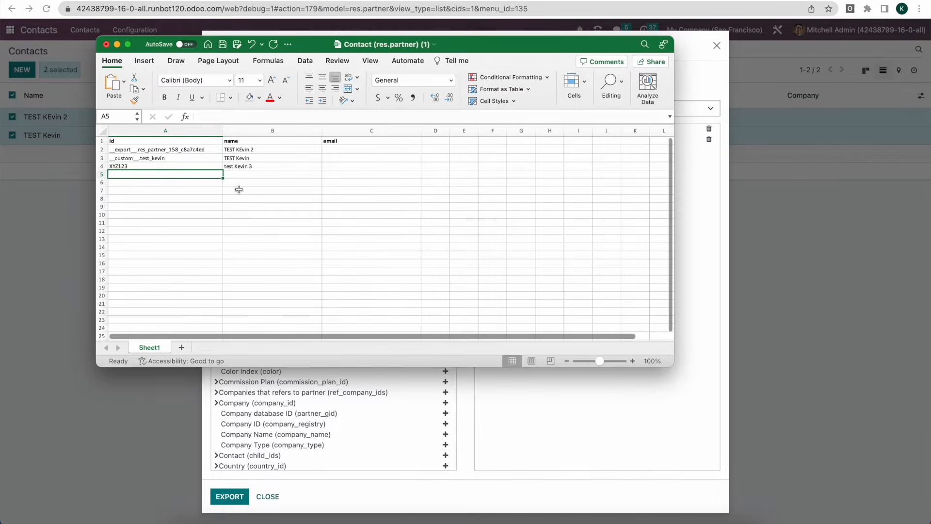
pyautogui.write('__impo')
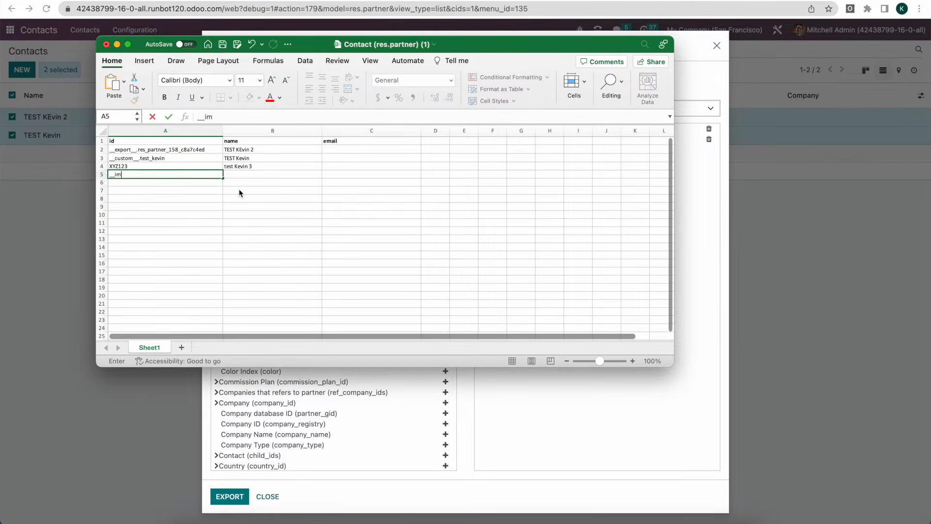
pyautogui.press('BackSpace')
pyautogui.press('BackSpace')
pyautogui.press('BackSpace')
pyautogui.press('BackSpace')
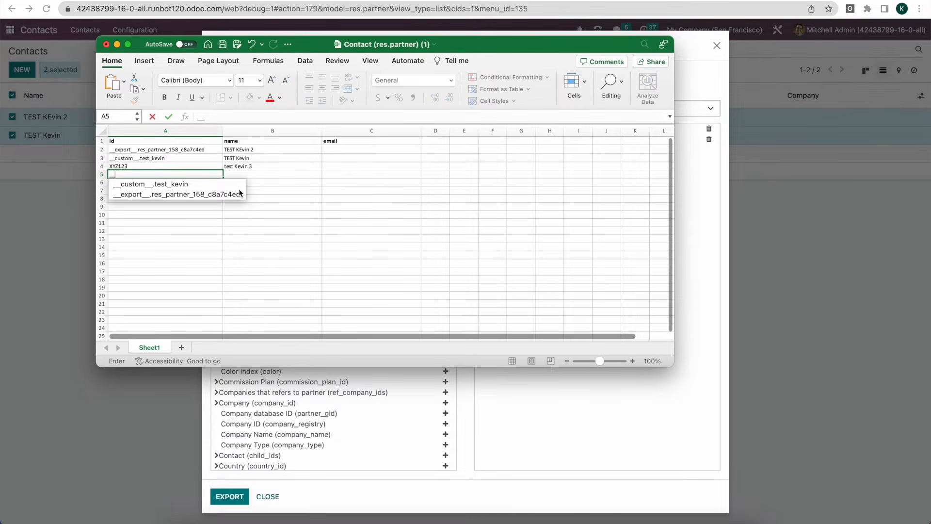
pyautogui.write('x123__.test_kevin_4')
pyautogui.click(237, 175)
pyautogui.write('Test')
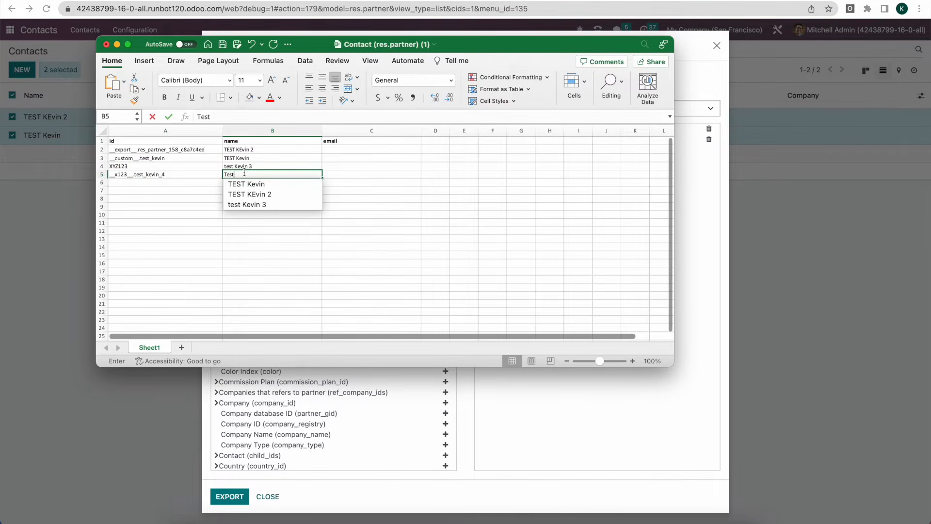
pyautogui.write(' Kevin 4')
# - Fill in test e-mail addresses for the two new contacts in C5 and C4
pyautogui.click(382, 172)
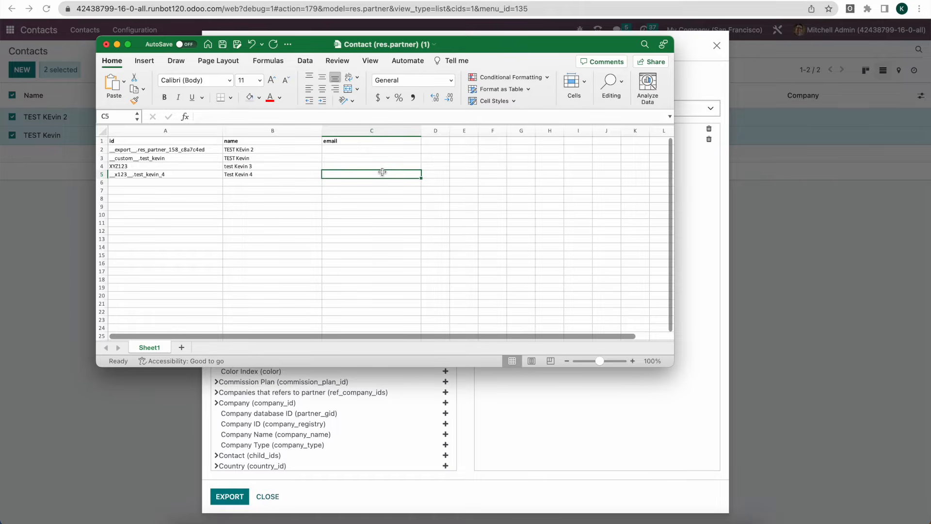
pyautogui.write('kevin')
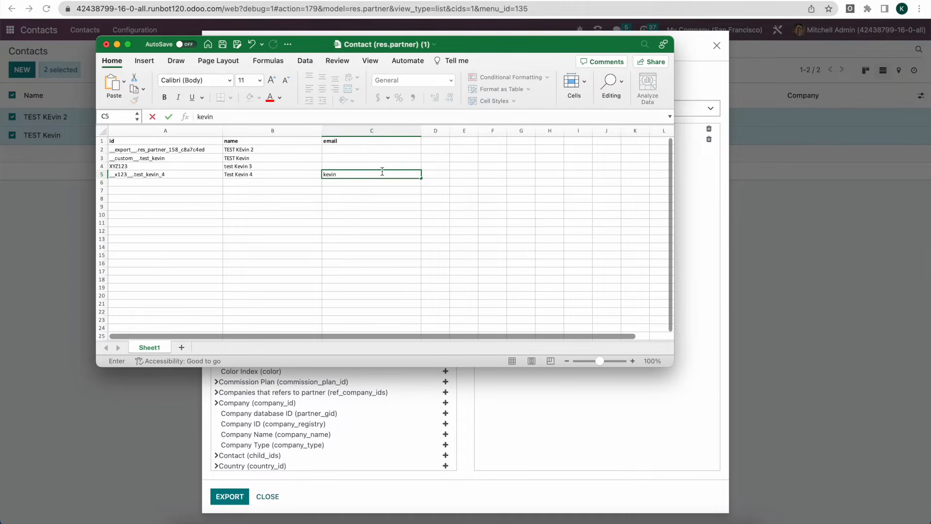
pyautogui.write('4@test.com')
pyautogui.press('Return')
pyautogui.click(368, 167)
pyautogui.write('kevin3')
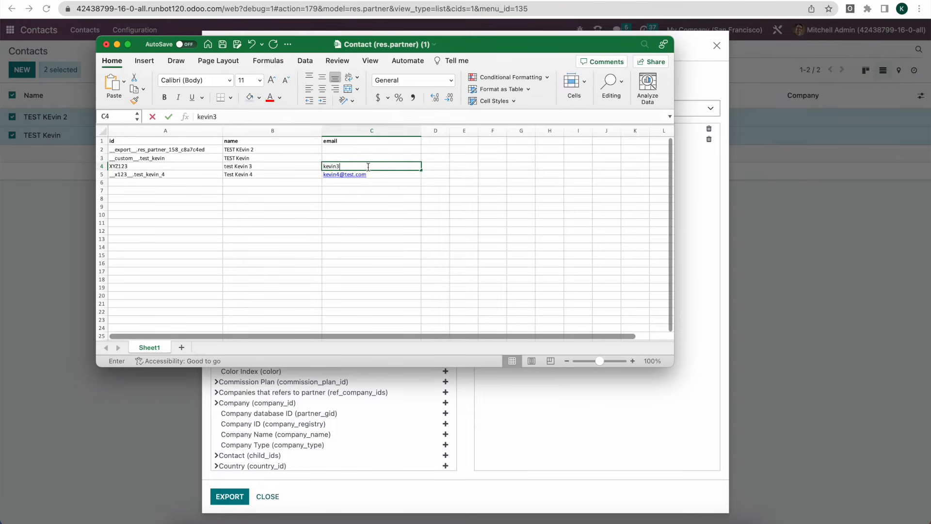
pyautogui.write('@test.com')
pyautogui.press('Return')
# - Fill in test e-mail addresses for the two existing contacts in C3 and C2, and save the workbook
pyautogui.press('Up')
pyautogui.press('Up')
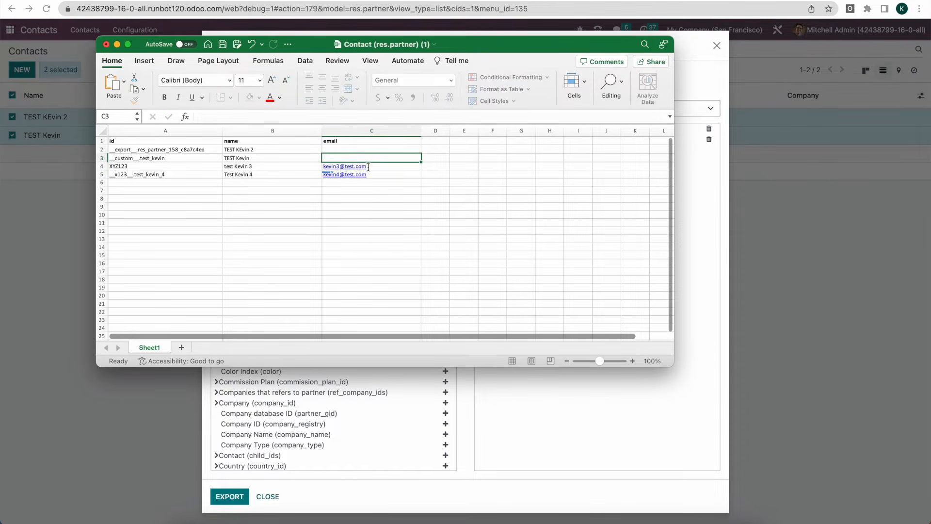
pyautogui.write('kevin@t')
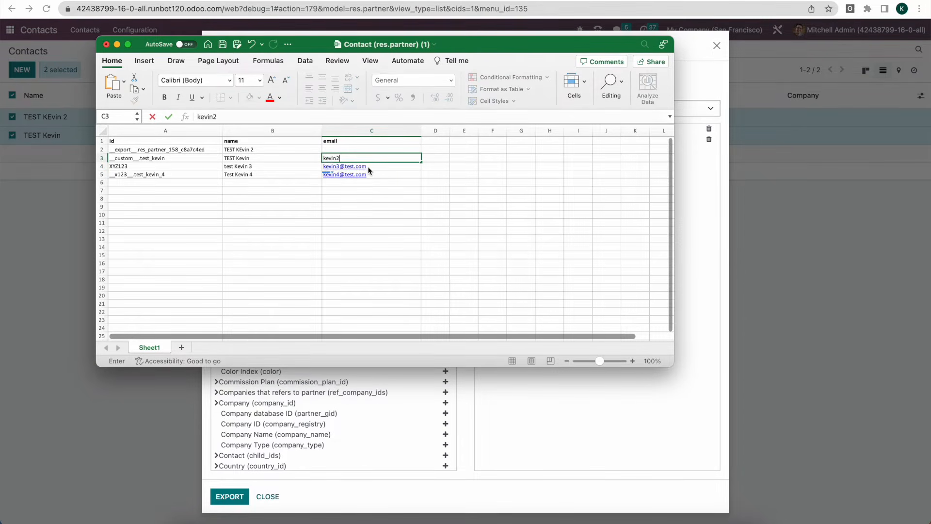
pyautogui.write('est.com')
pyautogui.press('Return')
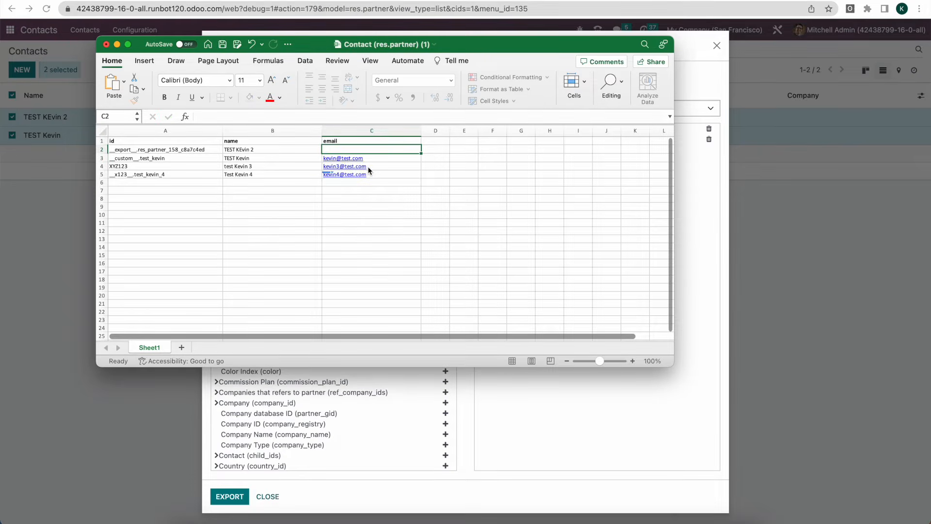
pyautogui.press('Up')
pyautogui.press('Up')
pyautogui.write('kevin2')
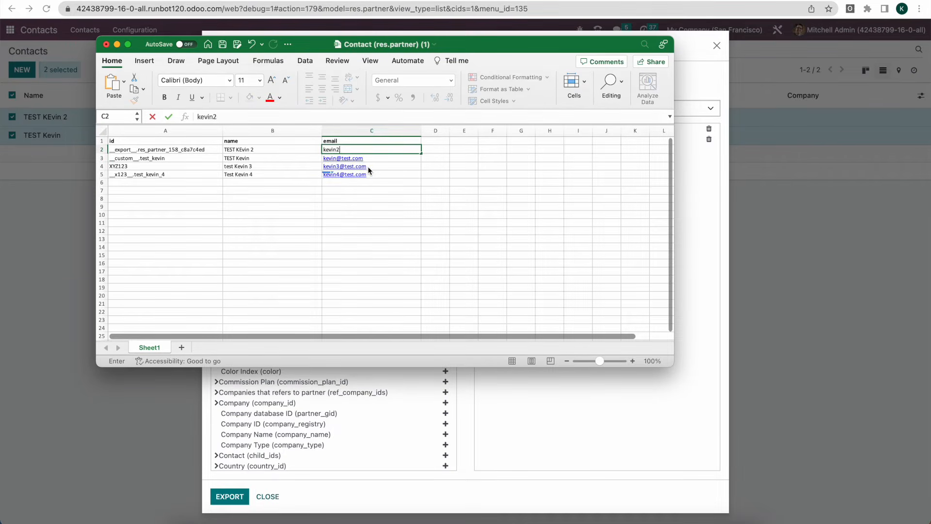
pyautogui.write('@test.com')
pyautogui.press('Return')
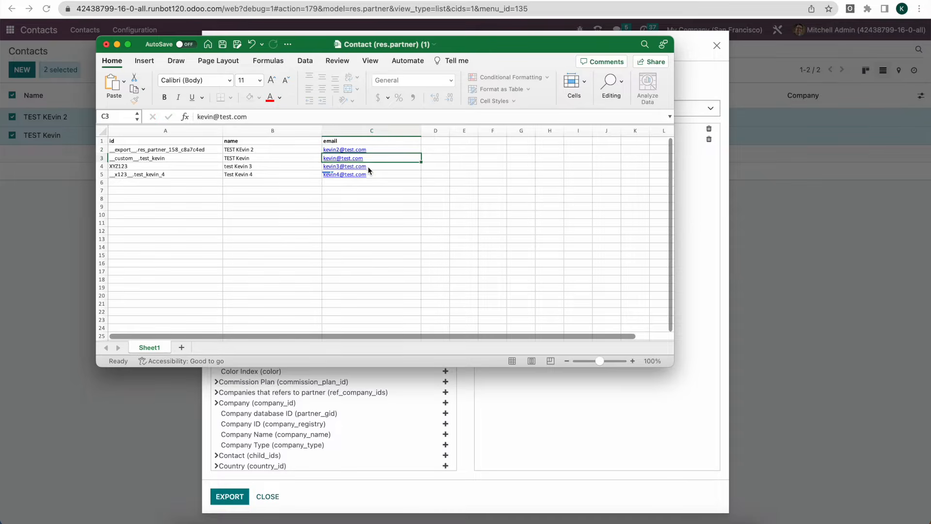
pyautogui.click(351, 247)
pyautogui.press('super+s')
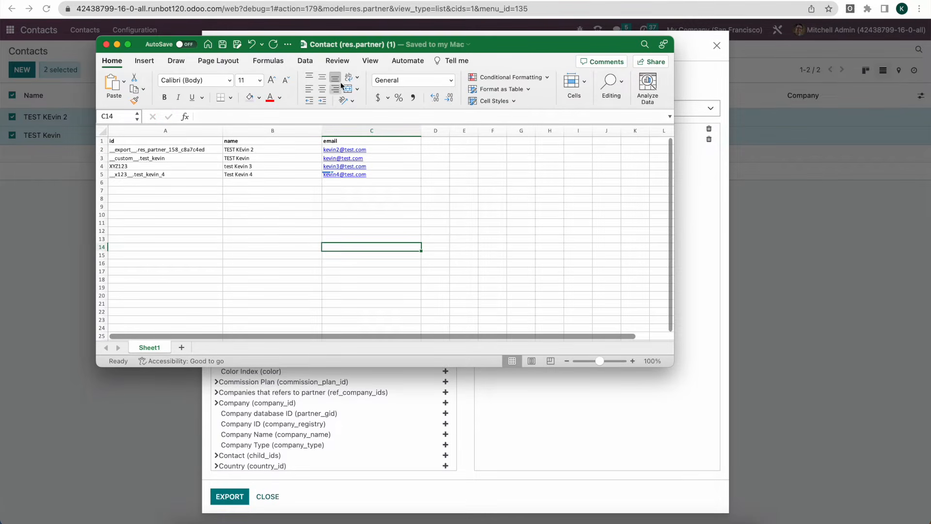
# - Switch back to Odoo, close the export dialog, and open the record import for Contacts
pyautogui.click(699, 57)
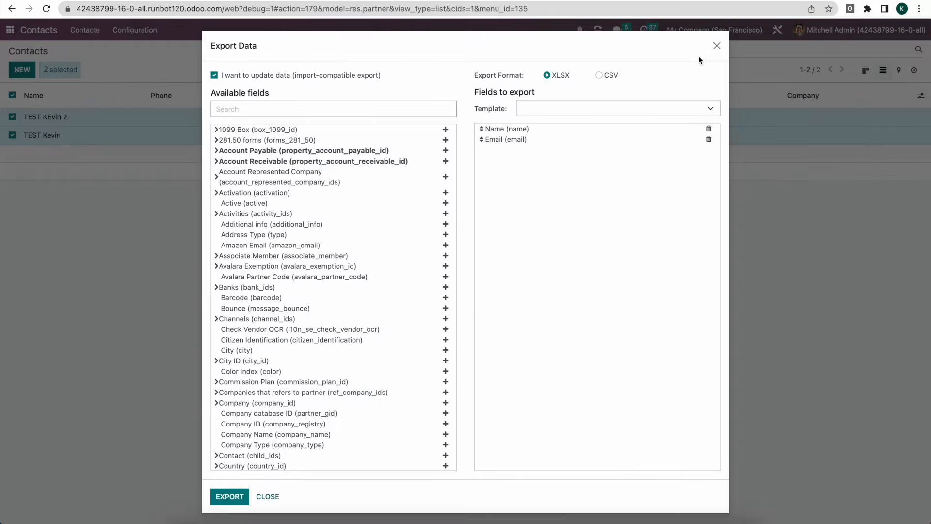
pyautogui.click(717, 45)
pyautogui.click(581, 72)
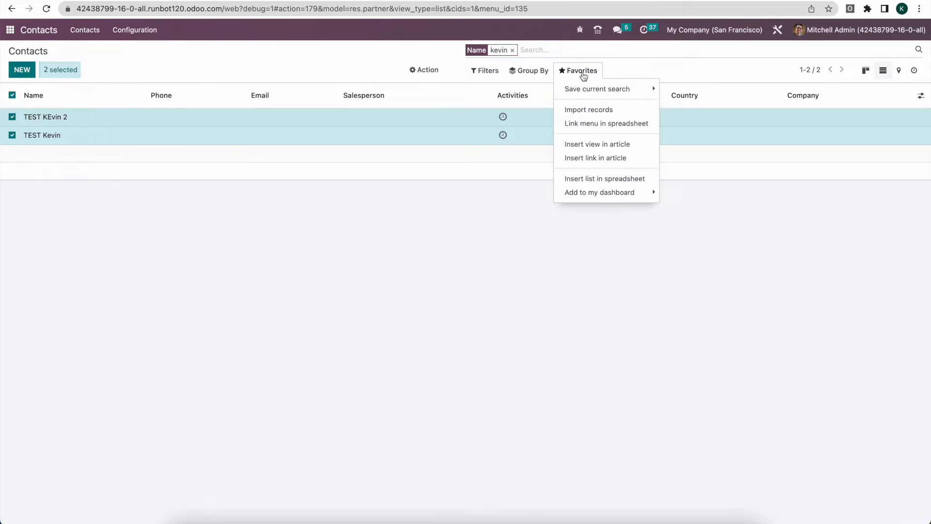
pyautogui.click(584, 110)
# - Upload Contact (res.partner) (1).xlsx from Downloads, test the field mapping, and import the records
pyautogui.click(55, 75)
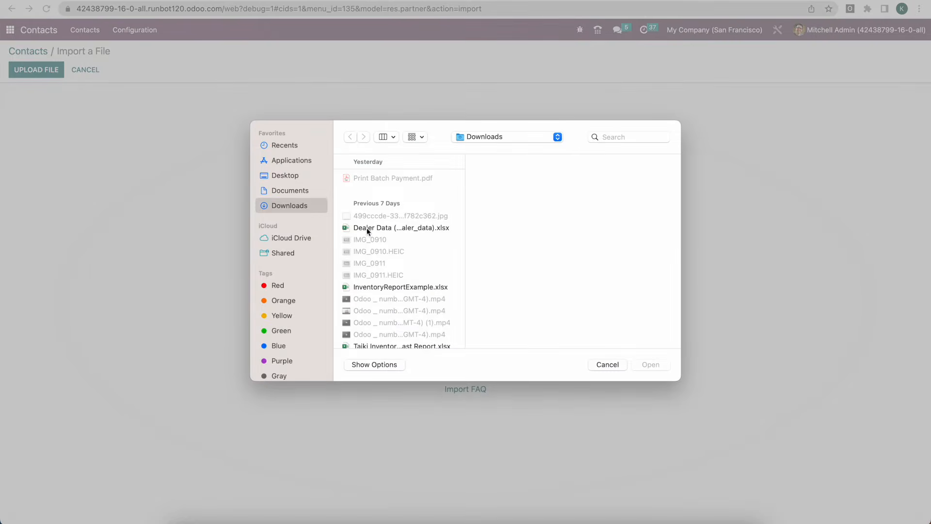
pyautogui.click(409, 289)
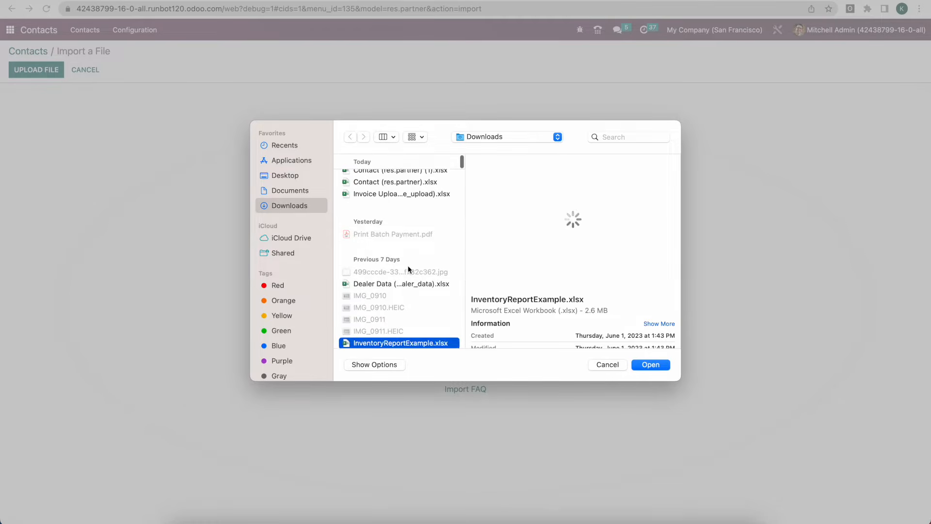
pyautogui.click(388, 179)
pyautogui.doubleClick(388, 178)
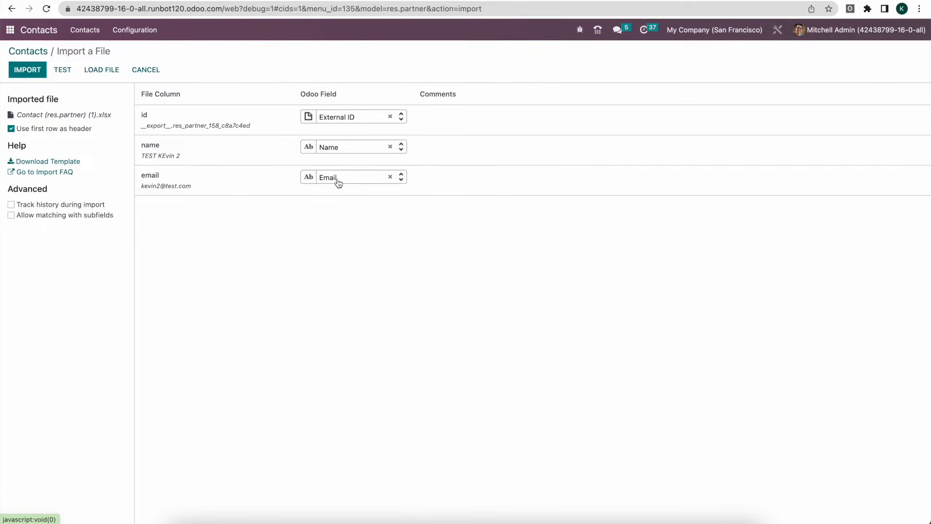
pyautogui.click(62, 71)
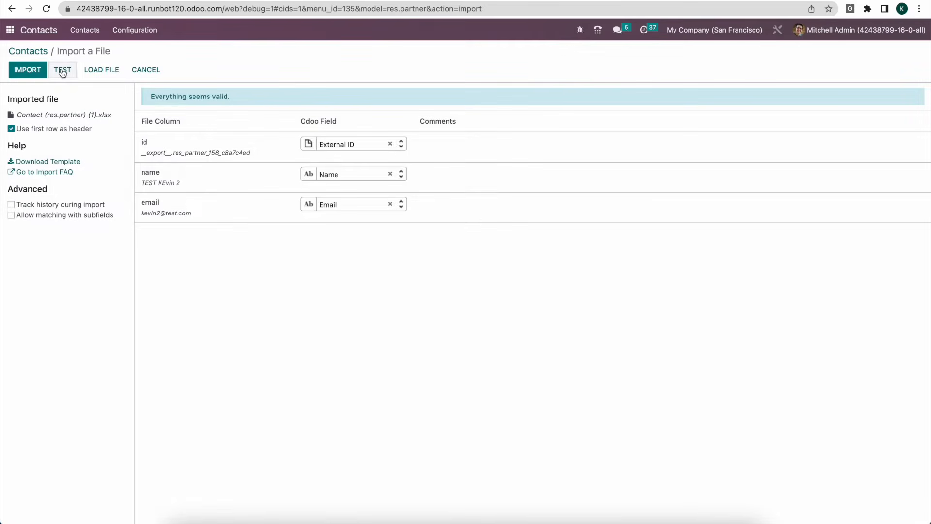
pyautogui.click(28, 71)
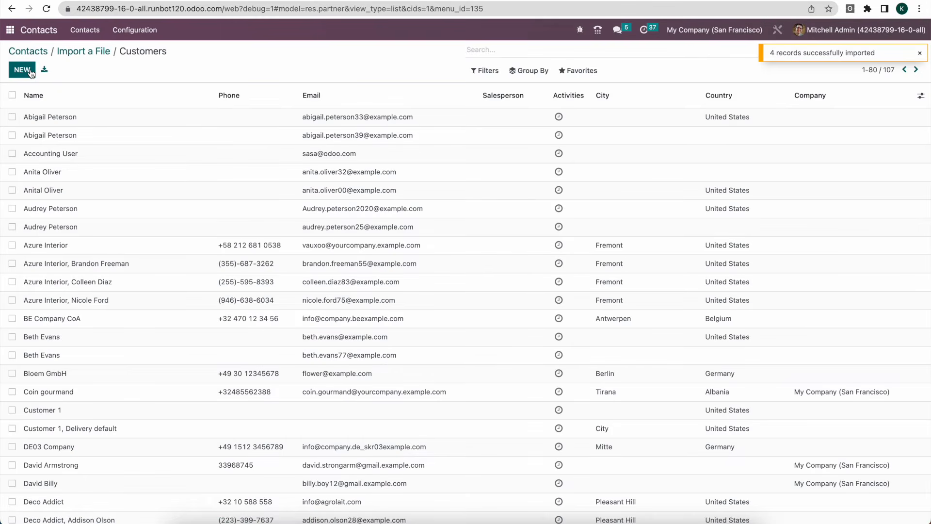
# - Filter the customers by the test contacts' shared name and open the third test contact, whose id was imported as XYZ123
pyautogui.write('kevin')
pyautogui.press('Return')
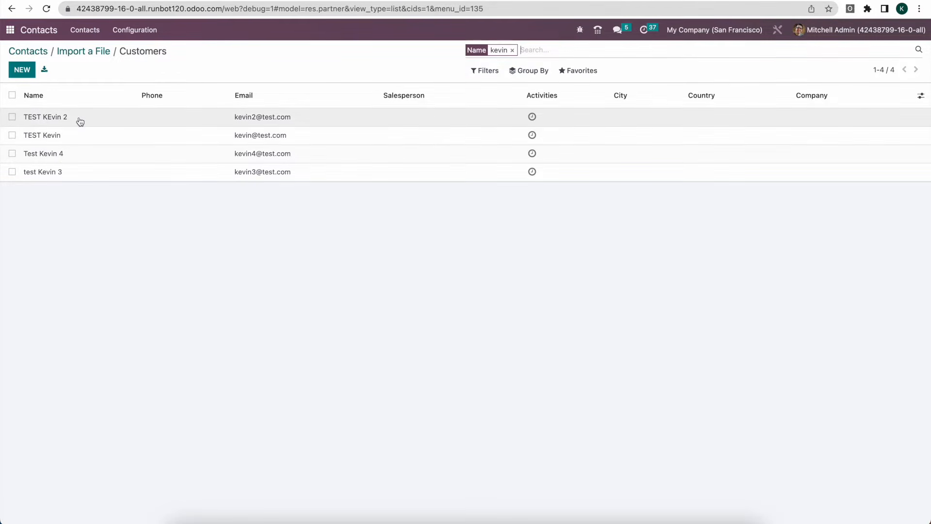
pyautogui.click(89, 174)
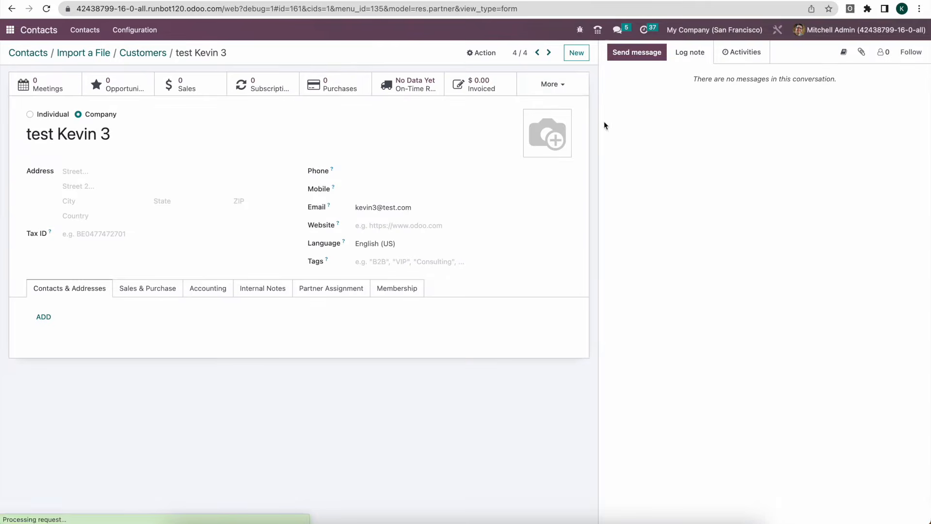
# - View the third test contact's metadata and highlight its XML ID
pyautogui.click(580, 29)
pyautogui.click(517, 215)
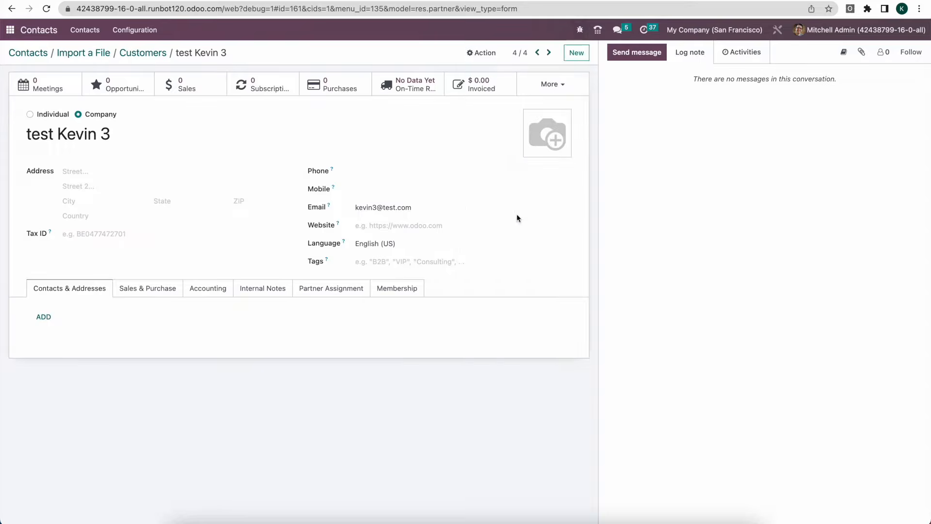
pyautogui.moveTo(561, 90); pyautogui.dragTo(493, 89)
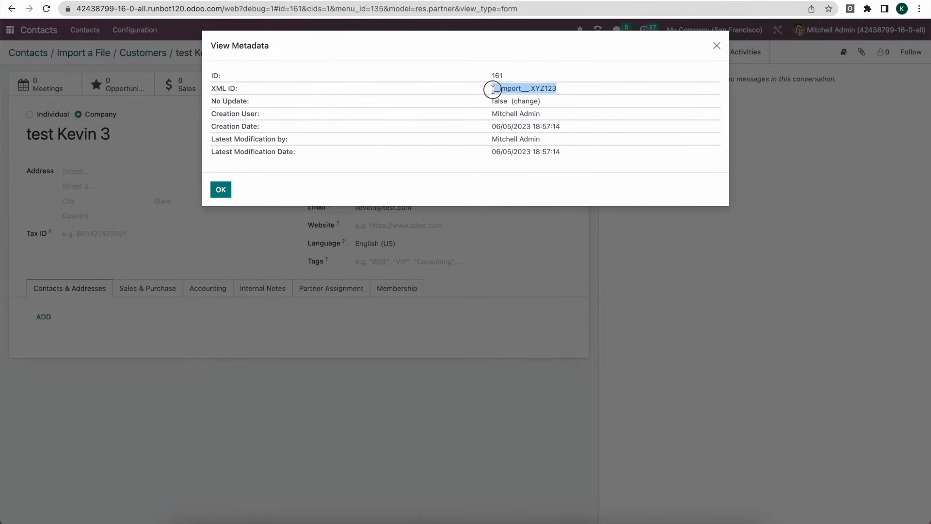
# - Switch to Excel, close Book2, and compare the id in A4 with the XML ID in the Odoo contact's metadata
pyautogui.press('super+Tab')
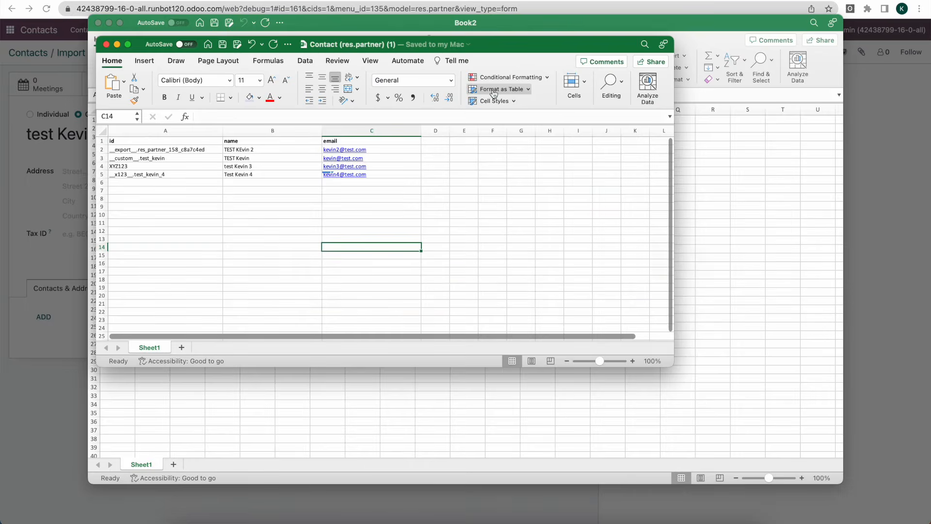
pyautogui.click(98, 23)
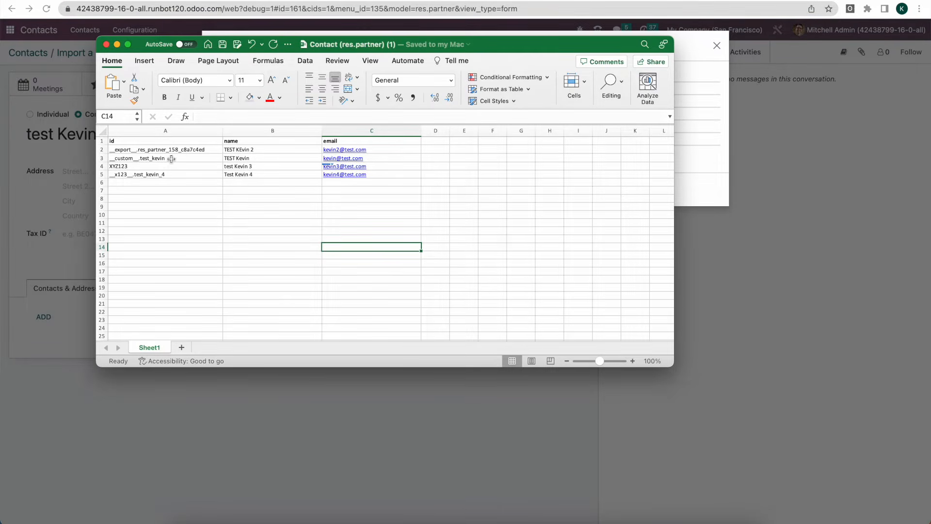
pyautogui.click(126, 165)
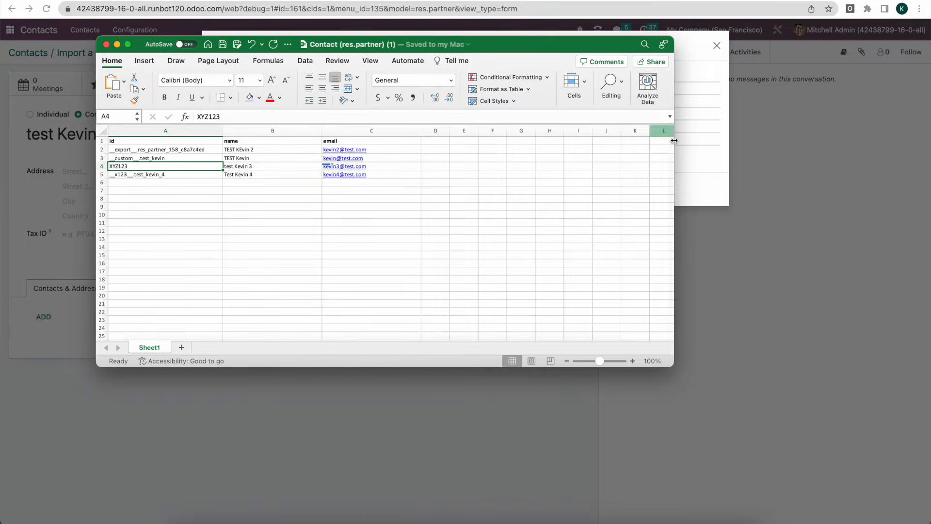
pyautogui.click(721, 143)
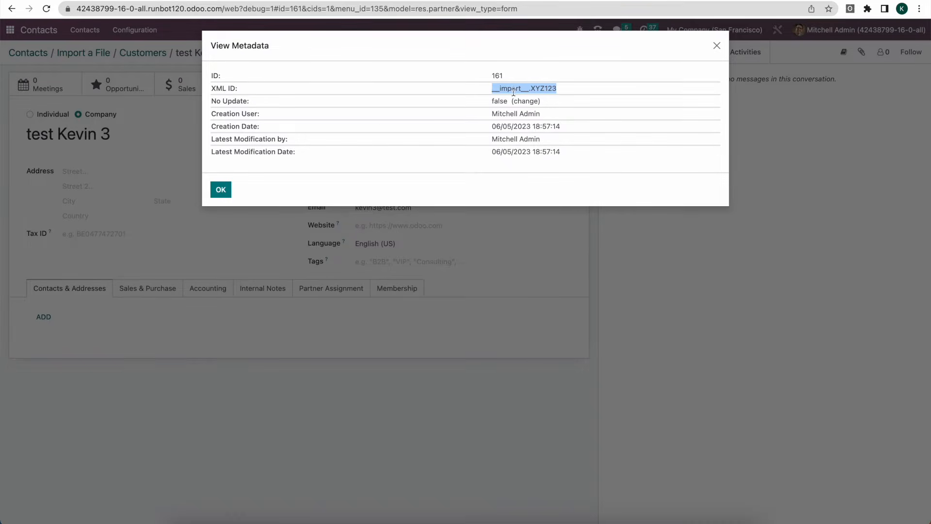
pyautogui.click(231, 189)
# - Go to the fourth test contact, view its metadata, and highlight the __x123__ prefix of its XML ID
pyautogui.click(537, 52)
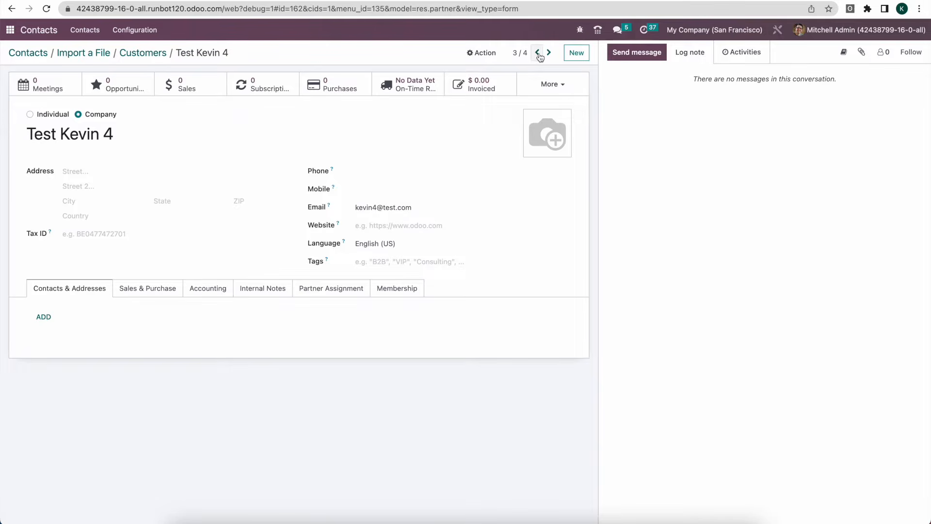
pyautogui.click(578, 31)
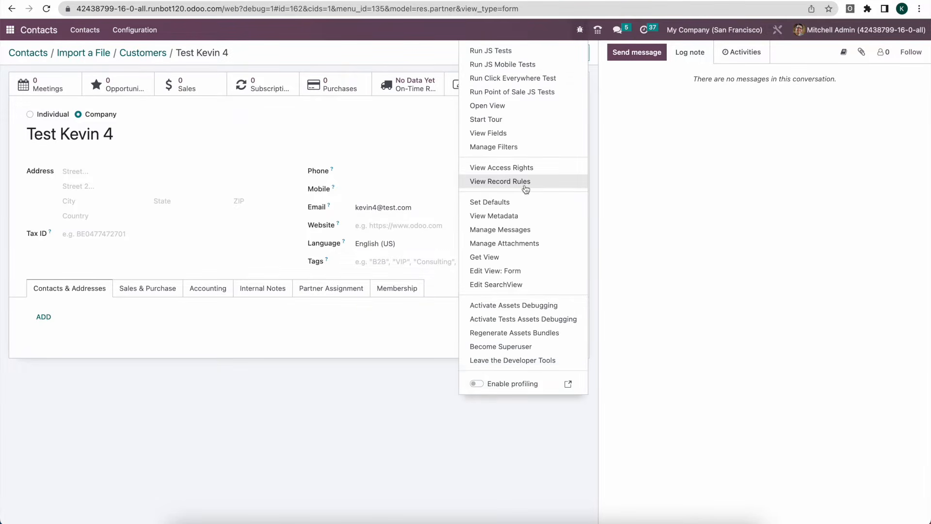
pyautogui.click(522, 215)
pyautogui.moveTo(483, 88); pyautogui.dragTo(511, 87)
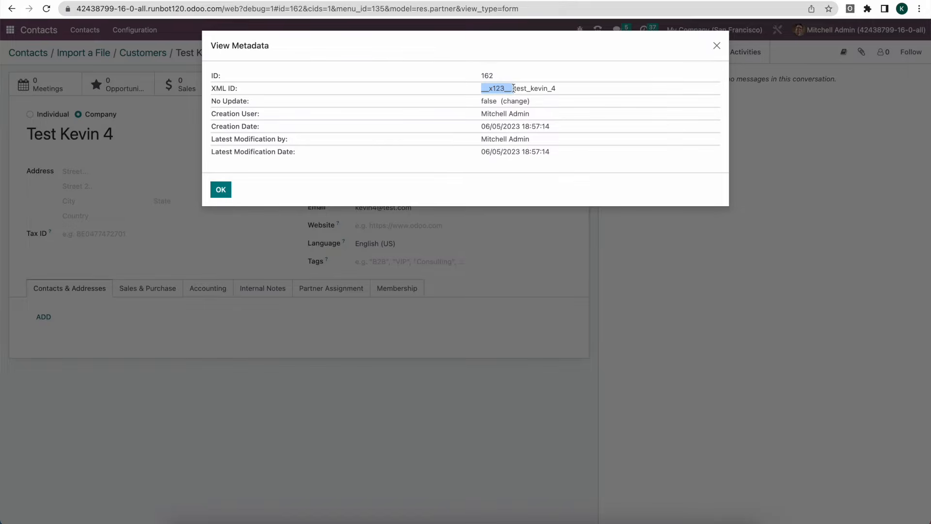
# - Compare the fourth contact's XML ID with the id in cell A5 of the Excel workbook, and close the metadata in Odoo
pyautogui.press('super+Tab')
pyautogui.click(156, 173)
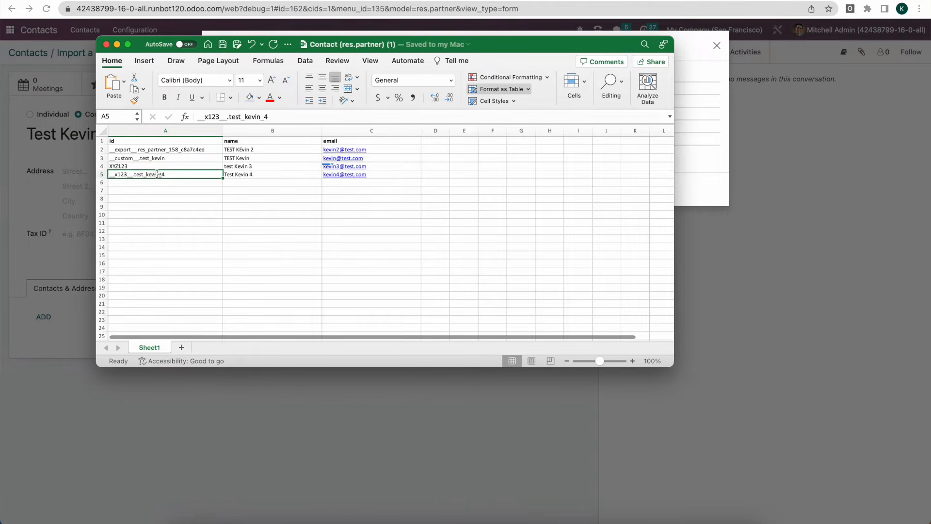
pyautogui.press('super+Tab')
pyautogui.press('super+Tab')
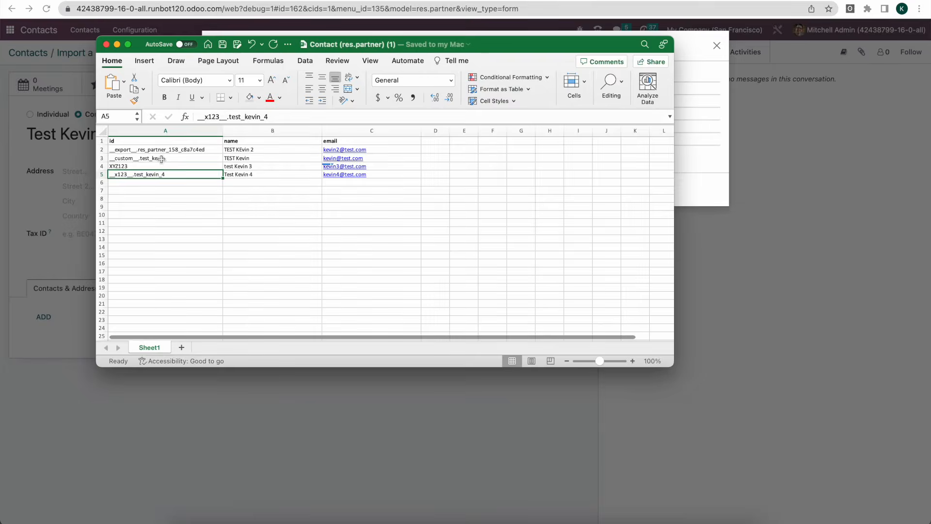
pyautogui.press('super+Tab')
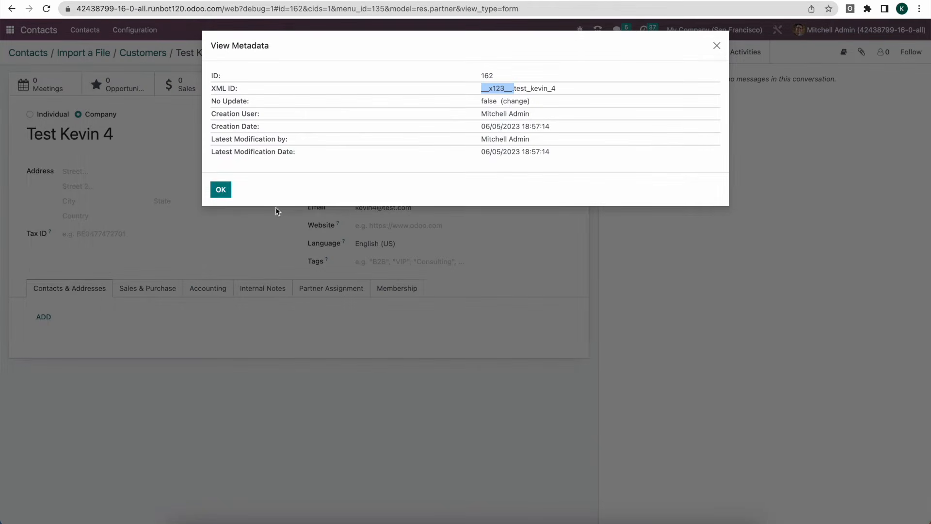
pyautogui.click(221, 191)
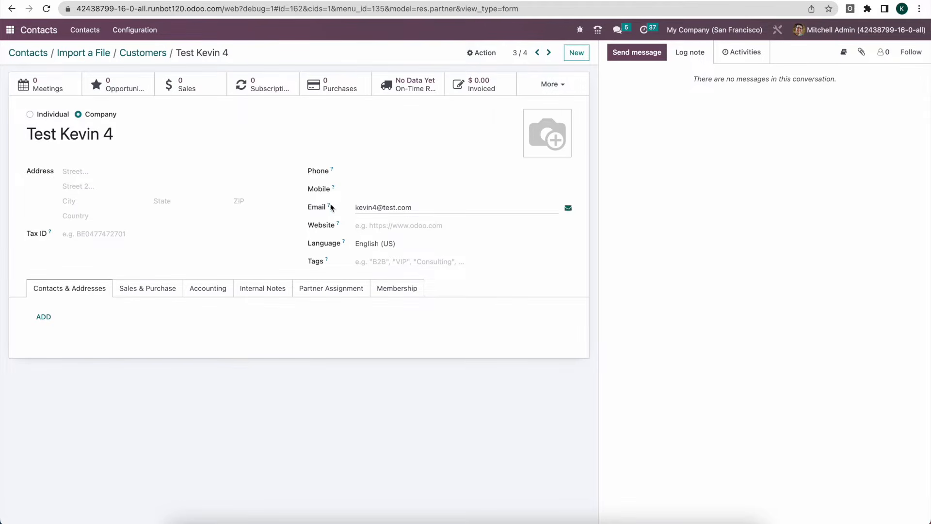
# - Return to the Contacts list, view the contact model's fields, and filter them by "name"
pyautogui.click(153, 52)
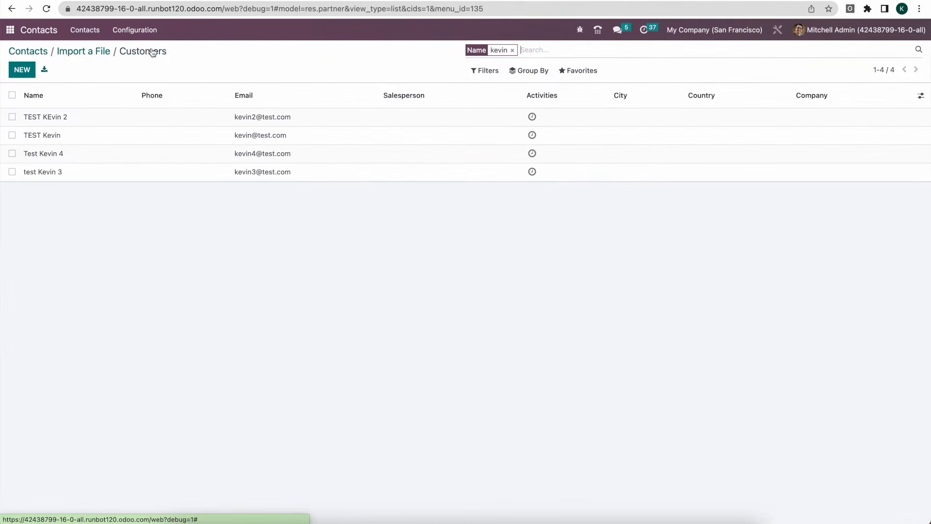
pyautogui.click(46, 52)
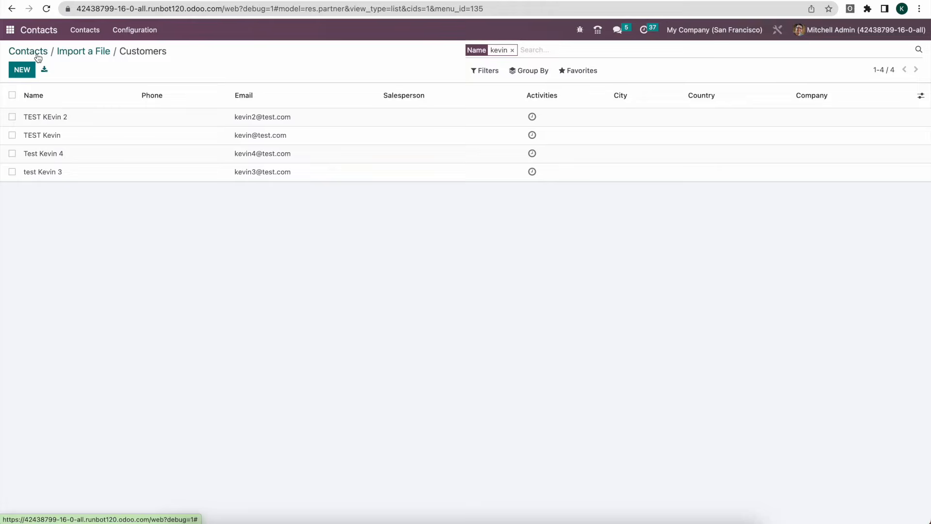
pyautogui.click(581, 31)
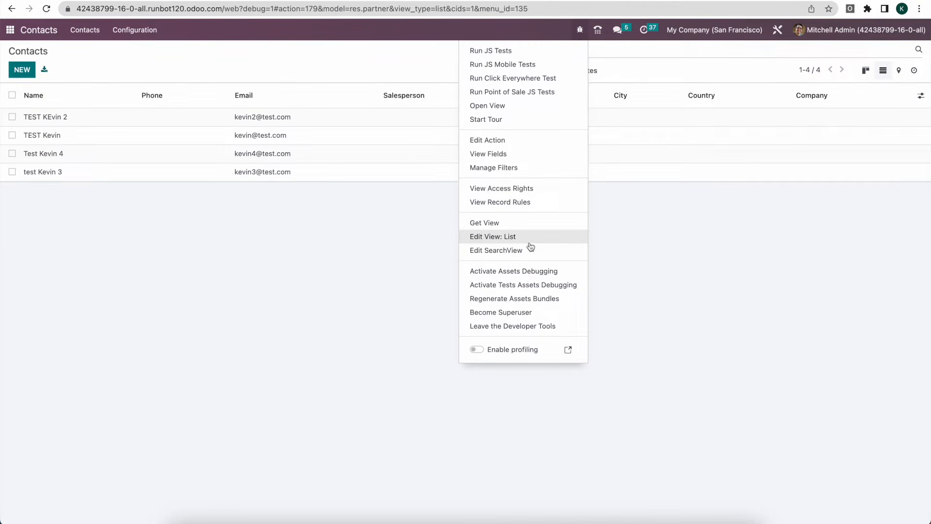
pyautogui.click(522, 158)
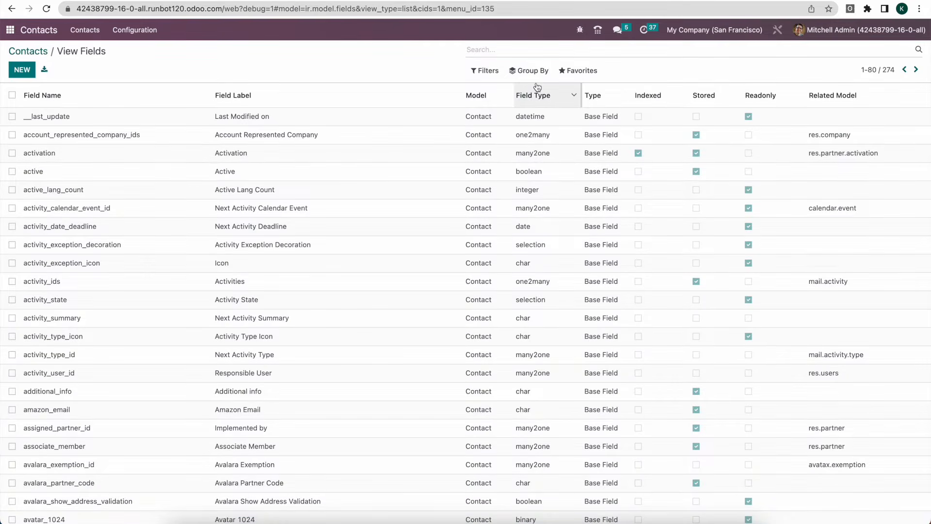
pyautogui.write('name')
pyautogui.press('Return')
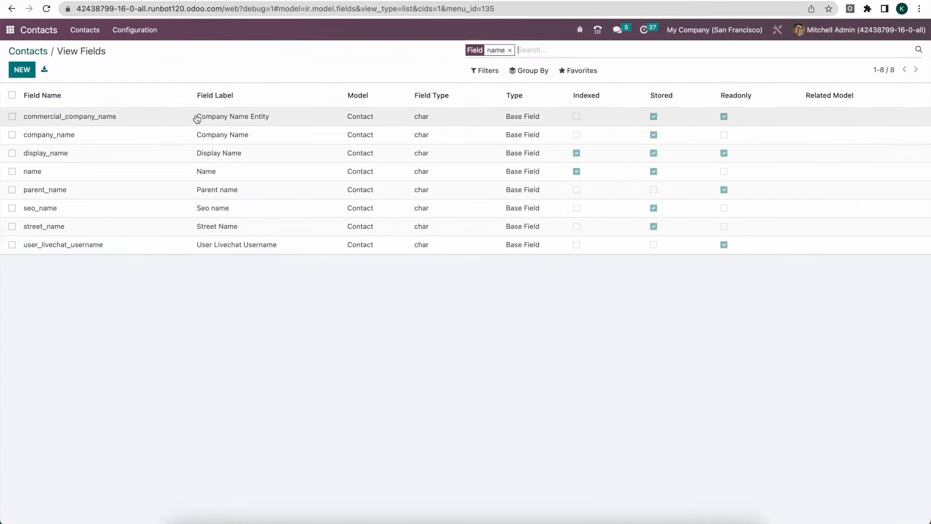
# - Open the contact model's name field, examine its field name and label, and return to the field list
pyautogui.click(129, 169)
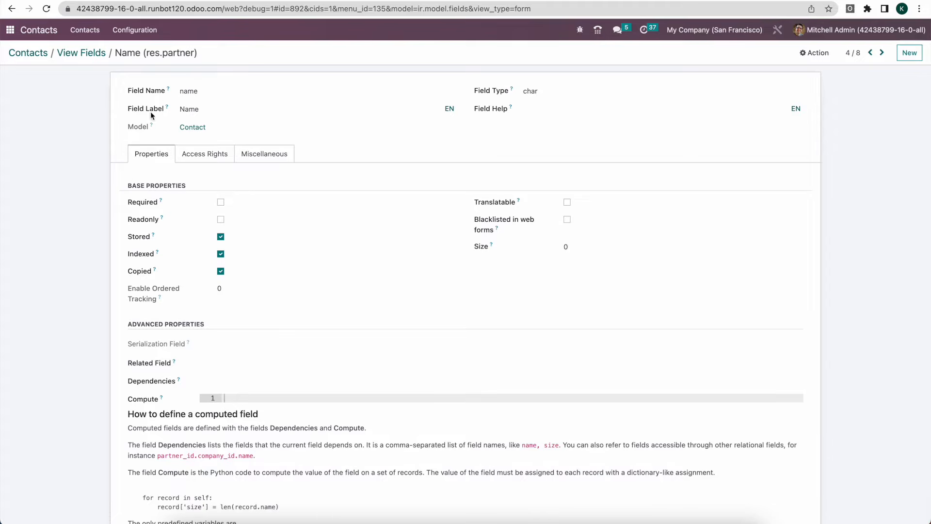
pyautogui.doubleClick(208, 92)
pyautogui.doubleClick(209, 110)
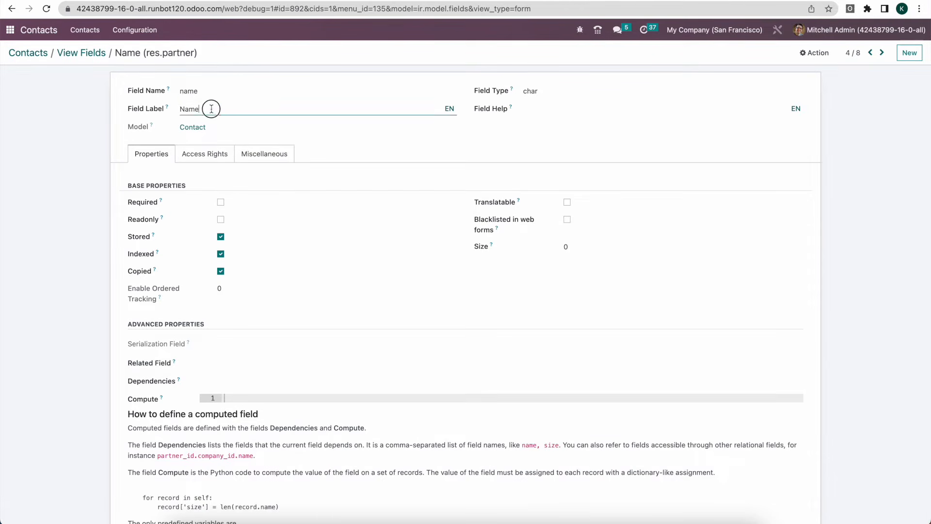
pyautogui.click(208, 70)
pyautogui.moveTo(209, 90); pyautogui.dragTo(180, 99)
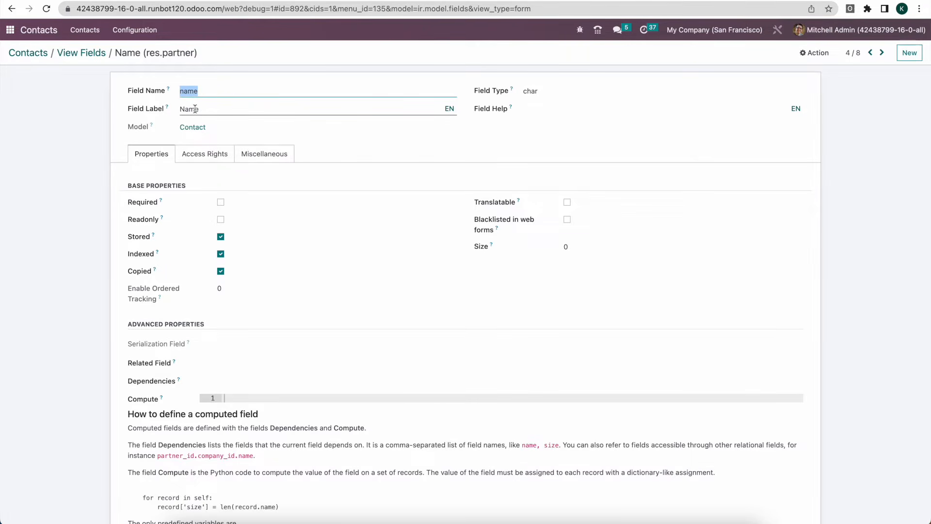
pyautogui.click(95, 55)
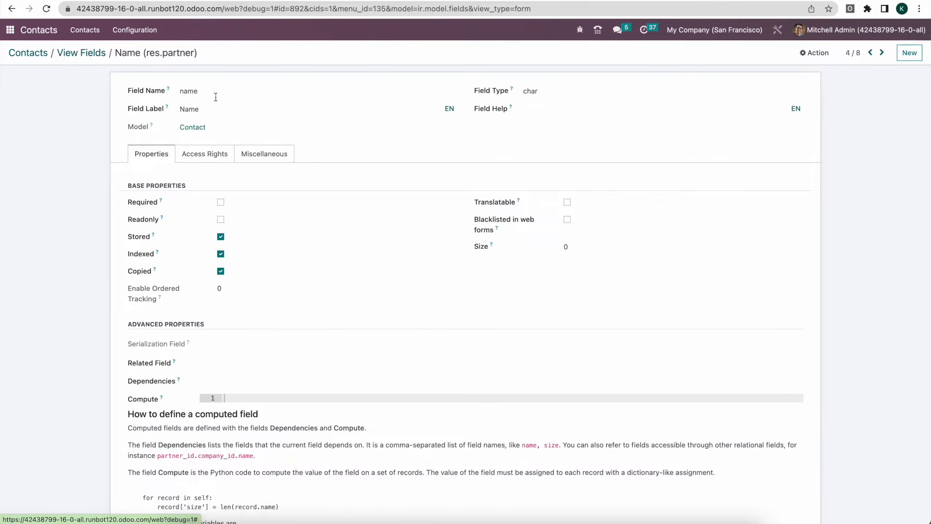
pyautogui.click(101, 55)
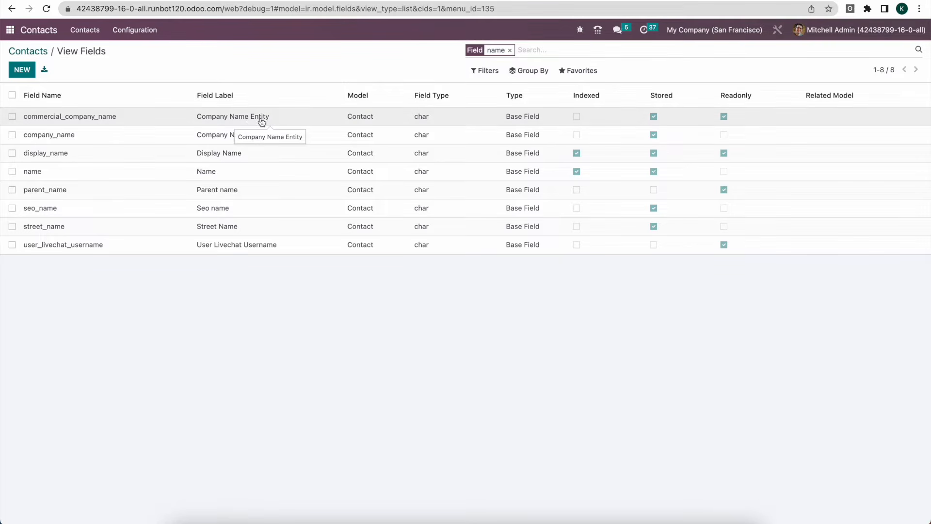
# - Go back to the Contacts list, start a new contact, and try to save it without a name
pyautogui.click(37, 53)
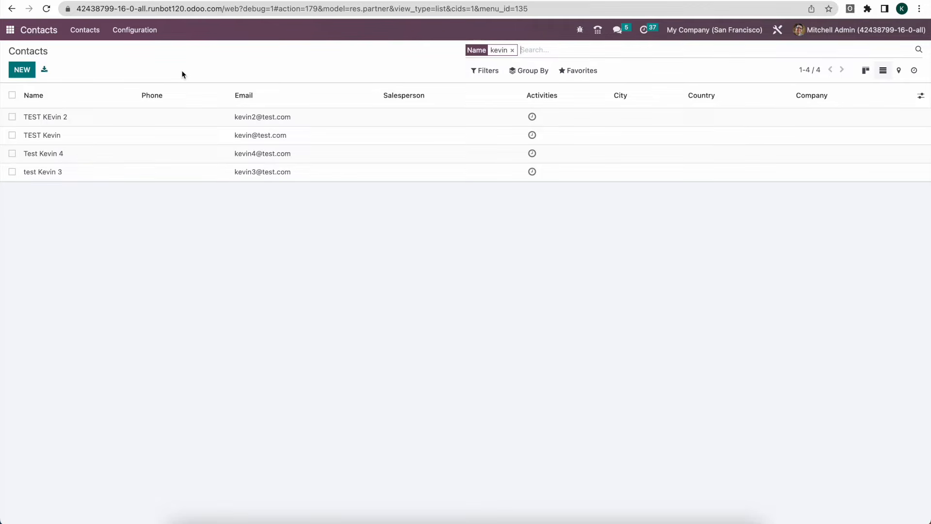
pyautogui.click(28, 73)
pyautogui.click(90, 58)
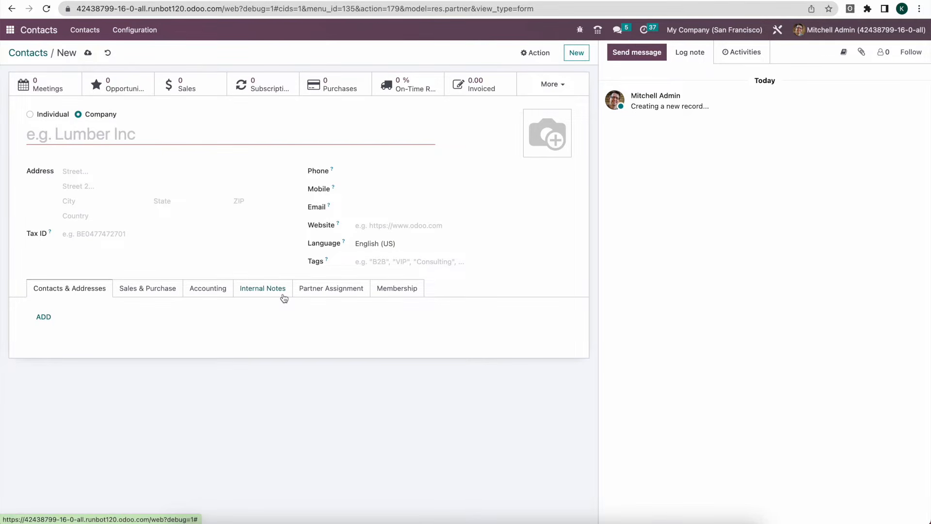
# - Examine the new contact's Sales & Purchase, Accounting, Internal Notes and Partner Assignment fields, and try saving the unnamed record again
pyautogui.click(169, 291)
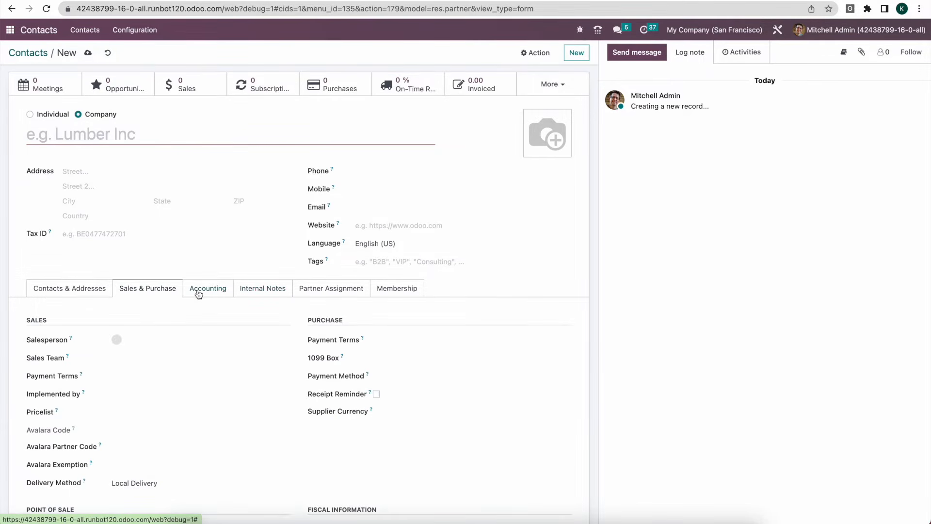
pyautogui.scroll(-3, 198, 294)
pyautogui.scroll(-2, 198, 291)
pyautogui.scroll(1, 198, 290)
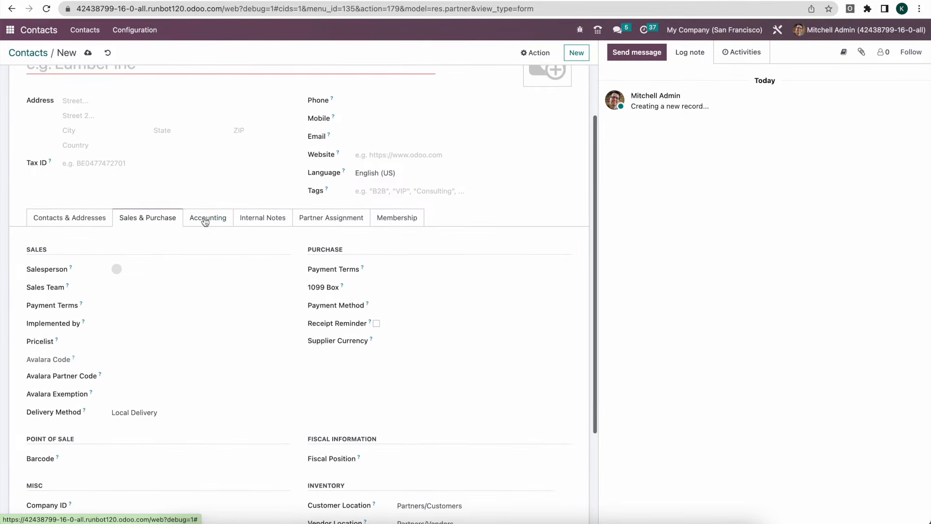
pyautogui.click(203, 221)
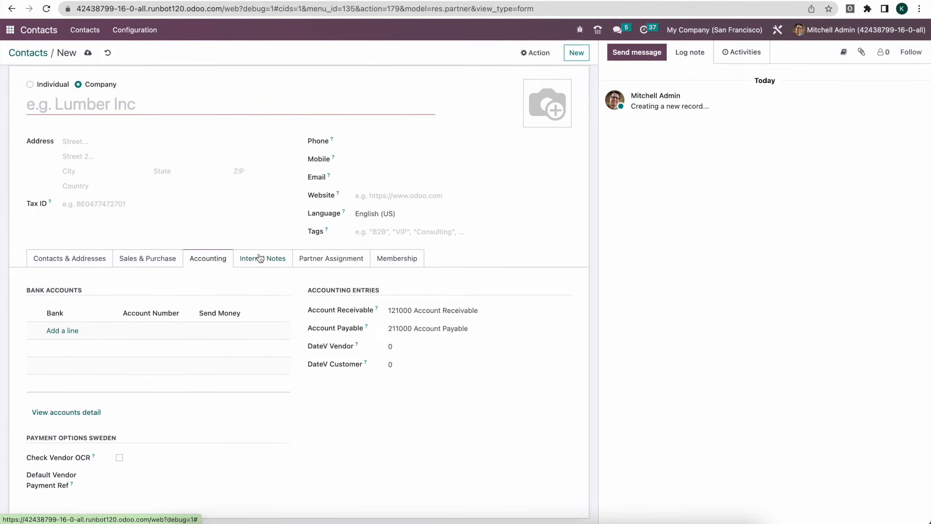
pyautogui.scroll(1, 260, 257)
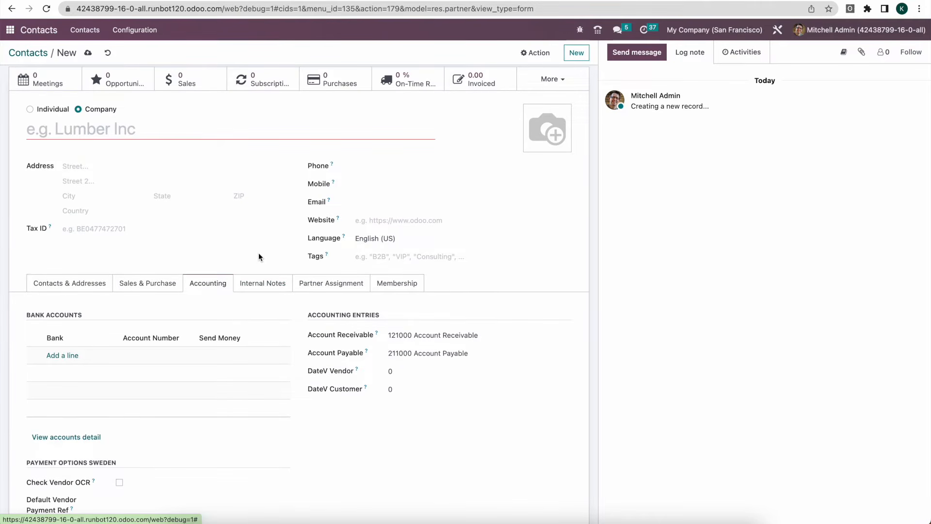
pyautogui.scroll(1, 258, 256)
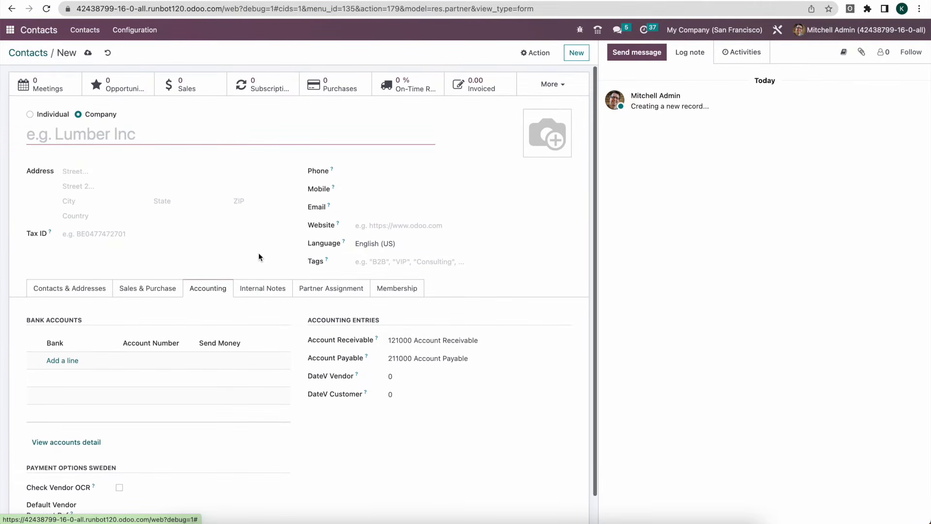
pyautogui.click(270, 293)
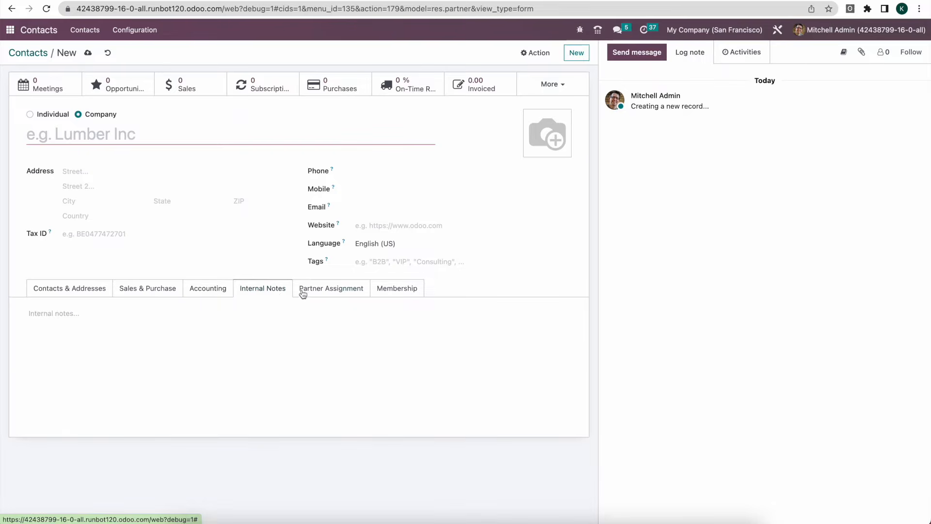
pyautogui.click(305, 291)
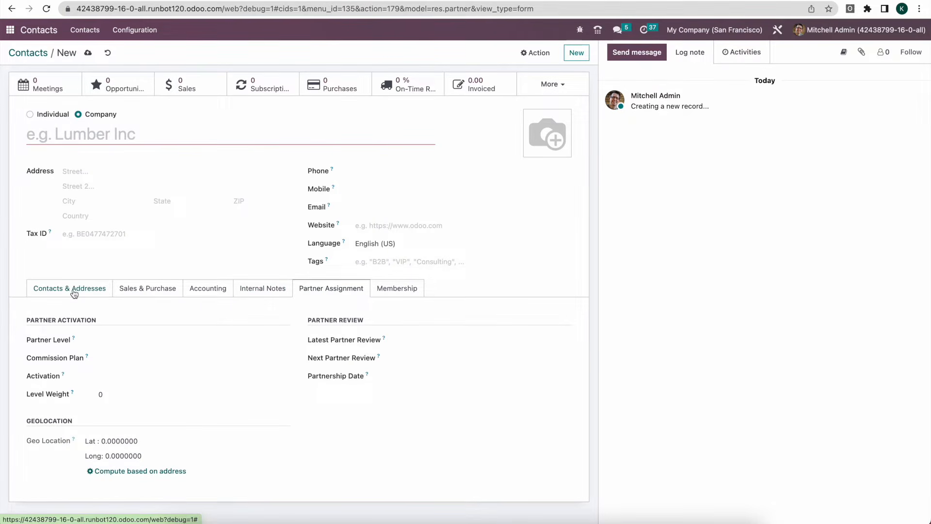
pyautogui.click(109, 395)
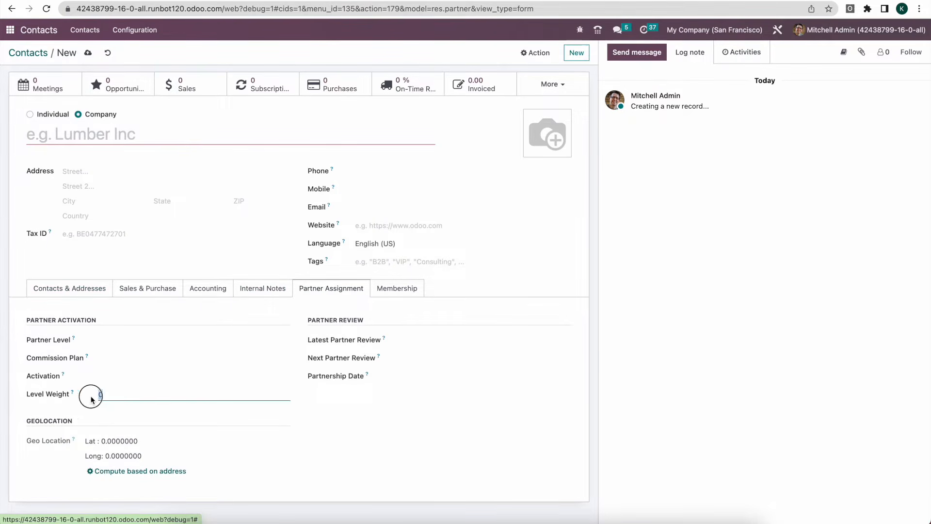
pyautogui.click(75, 290)
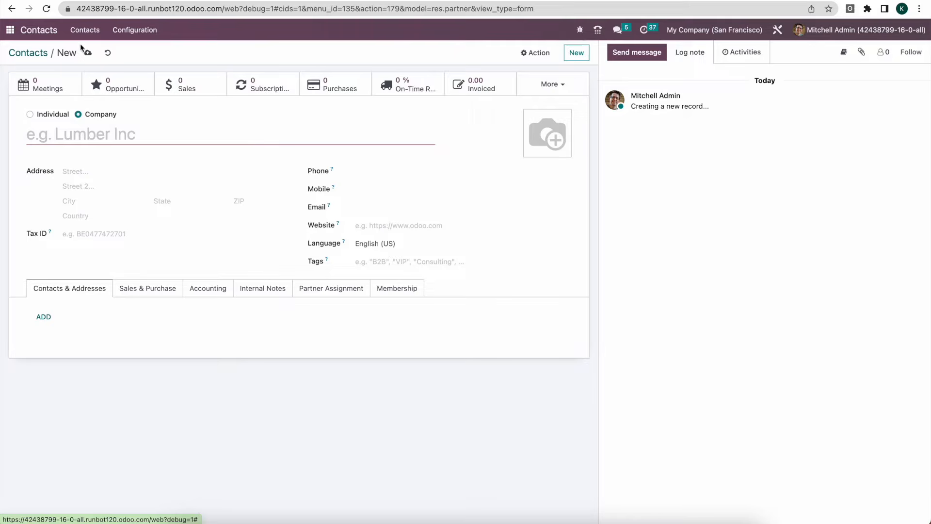
pyautogui.click(88, 54)
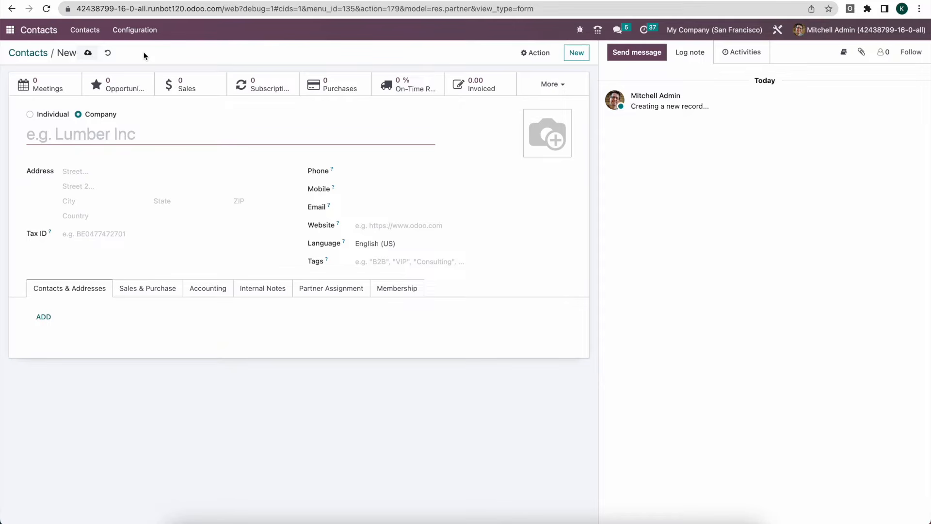
# - Discard the unsaved new contact and open the Sales app's quotations
pyautogui.click(108, 52)
pyautogui.click(10, 32)
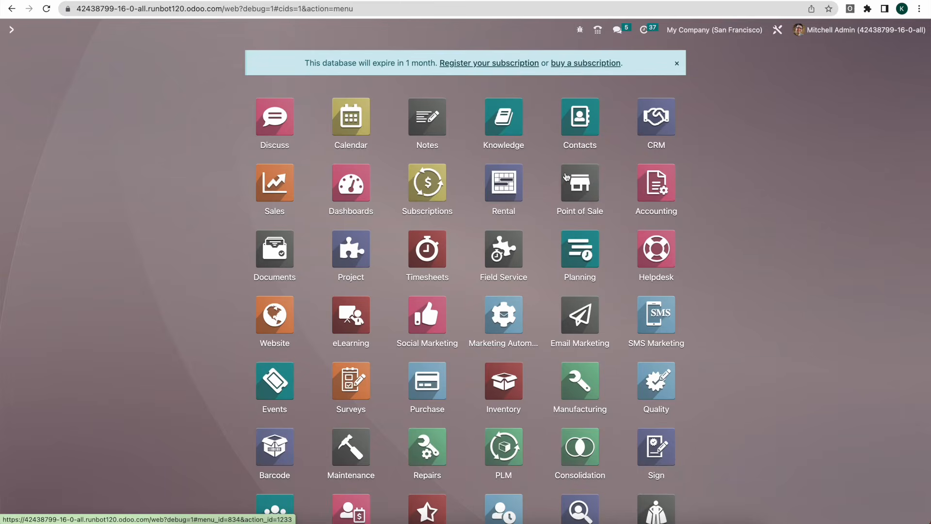
pyautogui.write('sale')
pyautogui.press('Return')
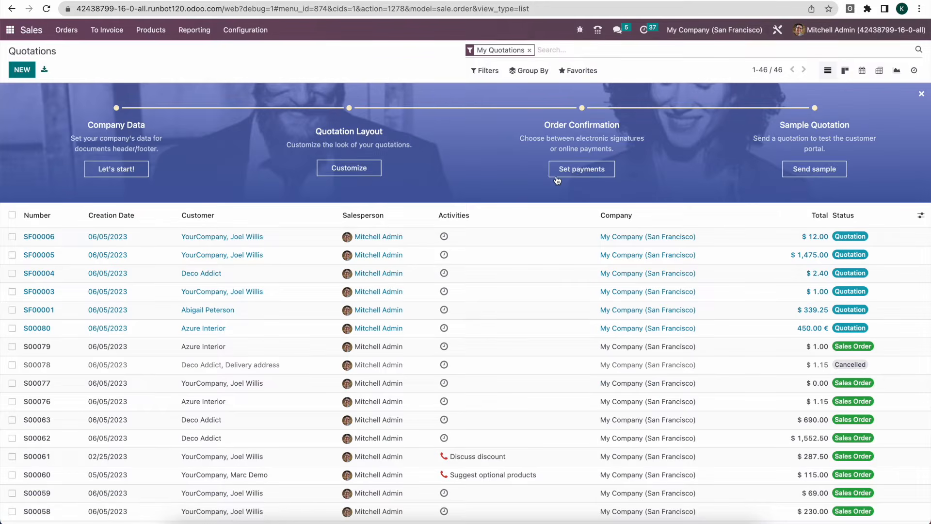
# - Start a new quotation and try to save it from both Order Lines and Optional Products with its required fields empty
pyautogui.click(22, 69)
pyautogui.click(97, 53)
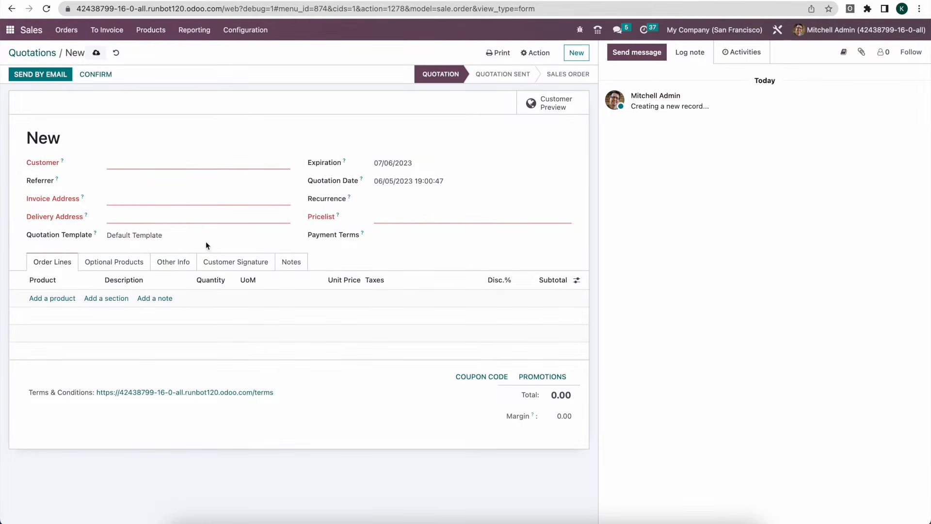
pyautogui.click(143, 263)
pyautogui.click(97, 53)
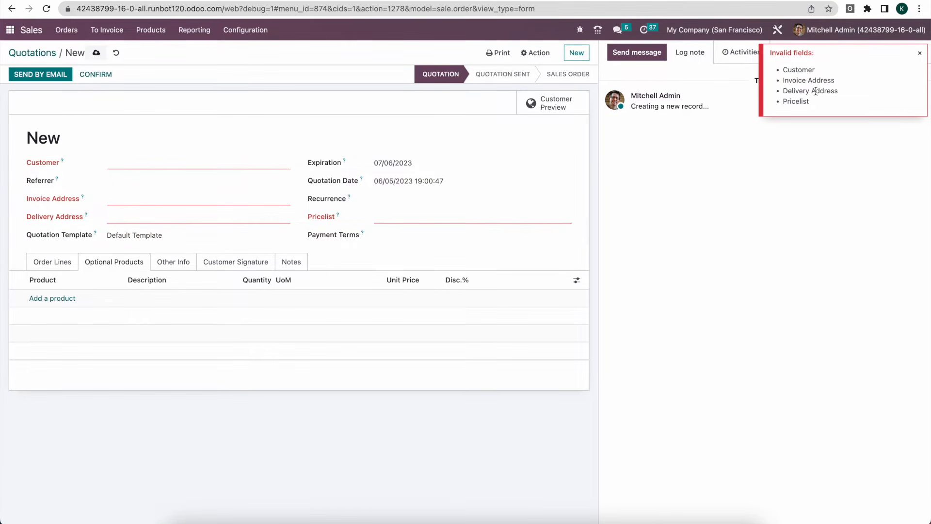
pyautogui.click(74, 260)
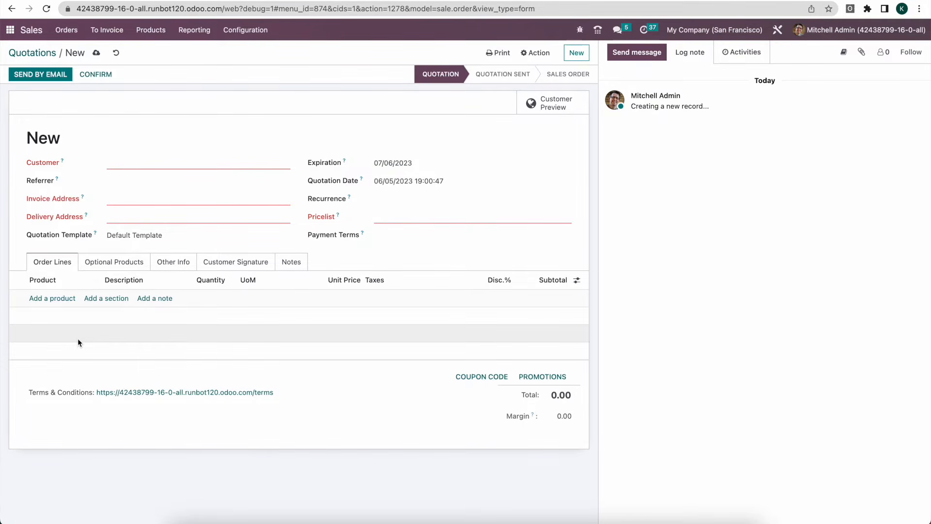
# - Switch to the contact workbook in Excel, clear all of Sheet1, and move the workbook aside to reveal the quotation's fields
pyautogui.click(454, 523)
pyautogui.click(358, 230)
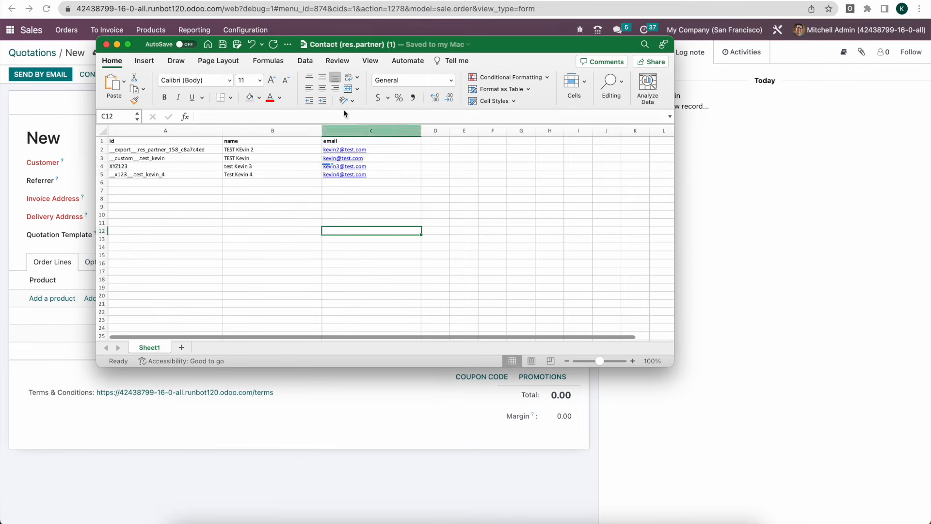
pyautogui.press('super+a')
pyautogui.press('Delete')
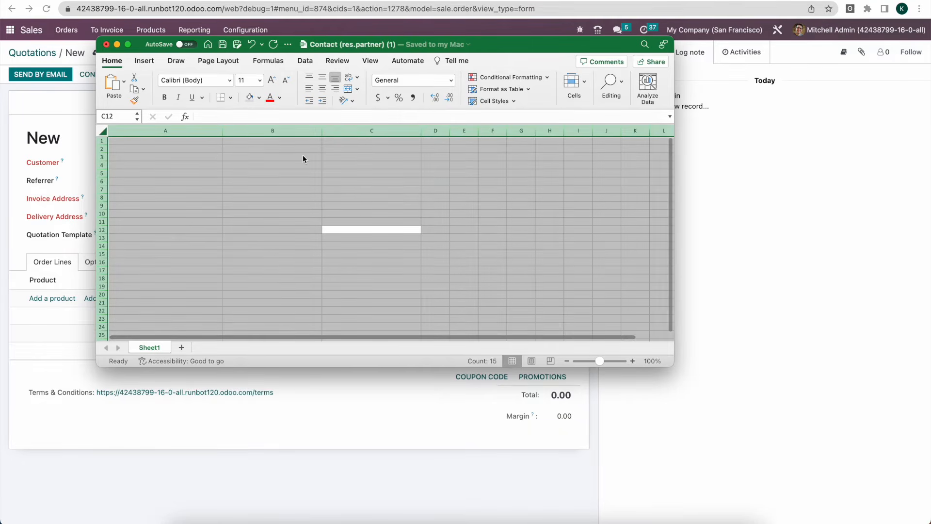
pyautogui.click(216, 142)
pyautogui.moveTo(314, 47); pyautogui.dragTo(489, 78)
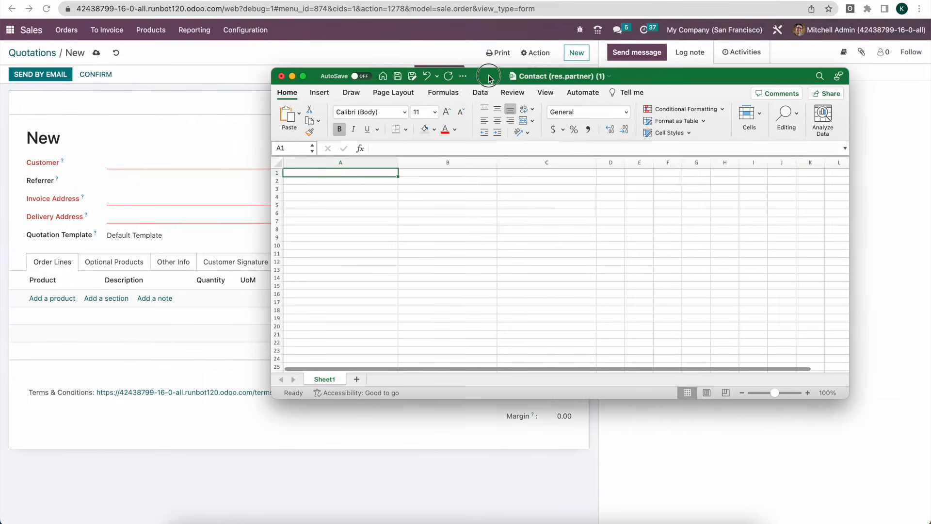
# - Enter the column headers id in A1 and Customer in B1 of the cleared sheet
pyautogui.write('id')
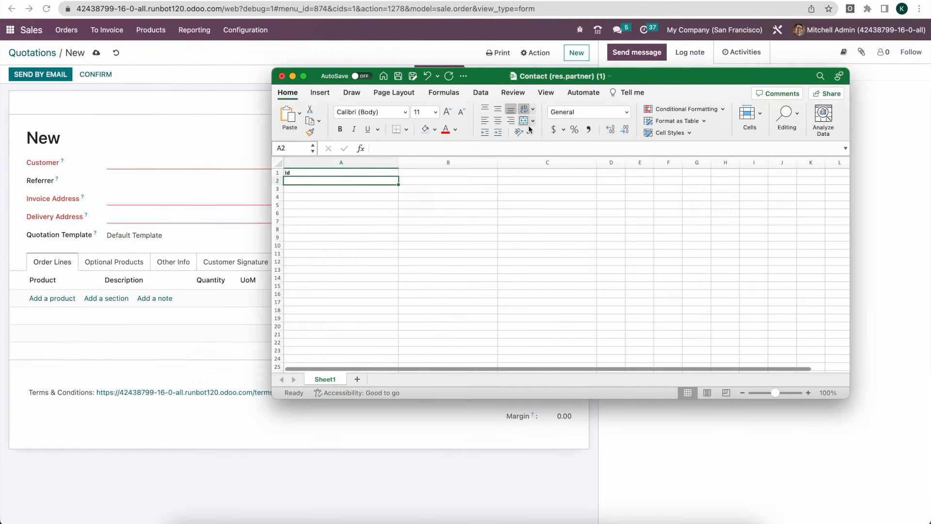
pyautogui.click(466, 174)
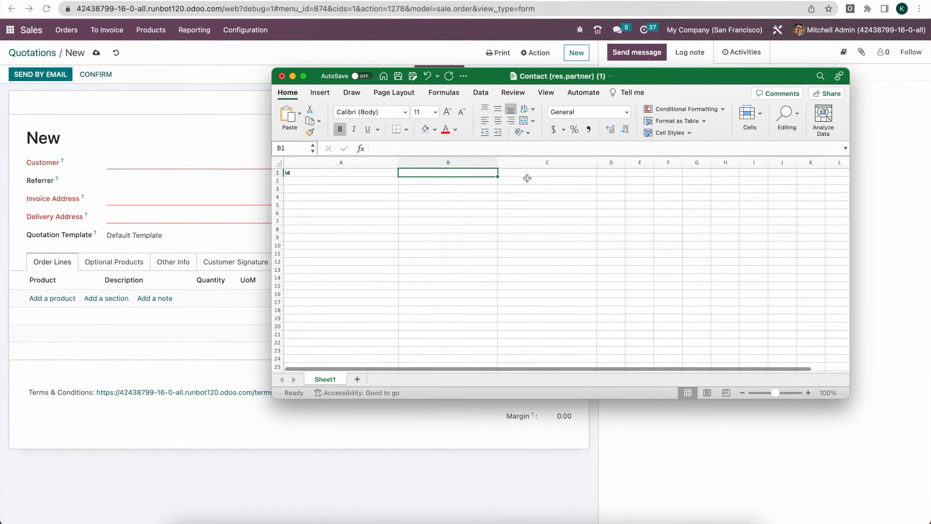
pyautogui.write('Customer')
pyautogui.press('Return')
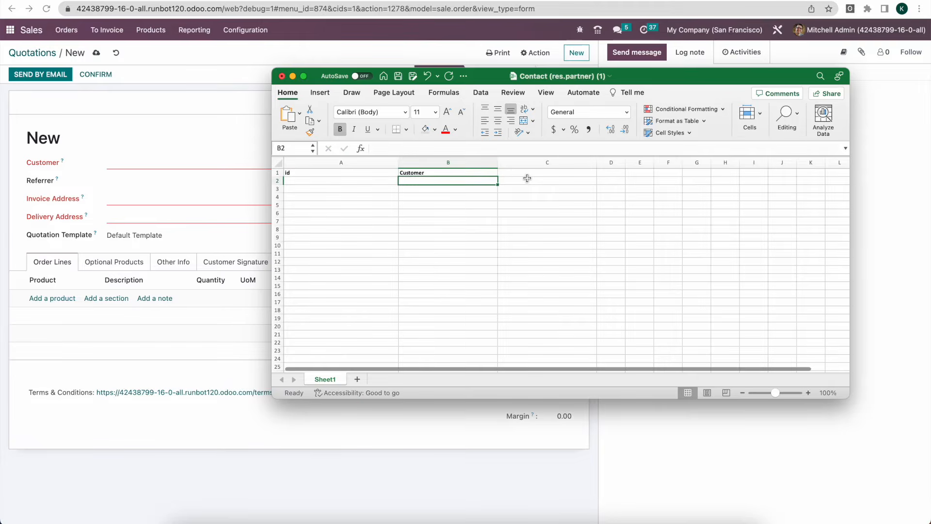
# - Look up the Customer field's technical name on the quotation and replace the B1 header with partner_id
pyautogui.click(475, 174)
pyautogui.click(130, 139)
pyautogui.moveTo(64, 163)
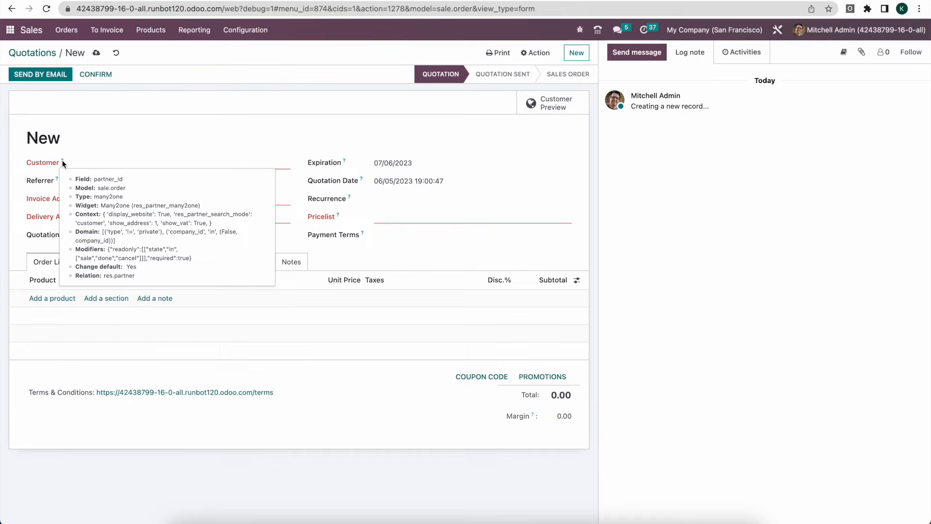
pyautogui.press('super+Tab')
pyautogui.write('partner')
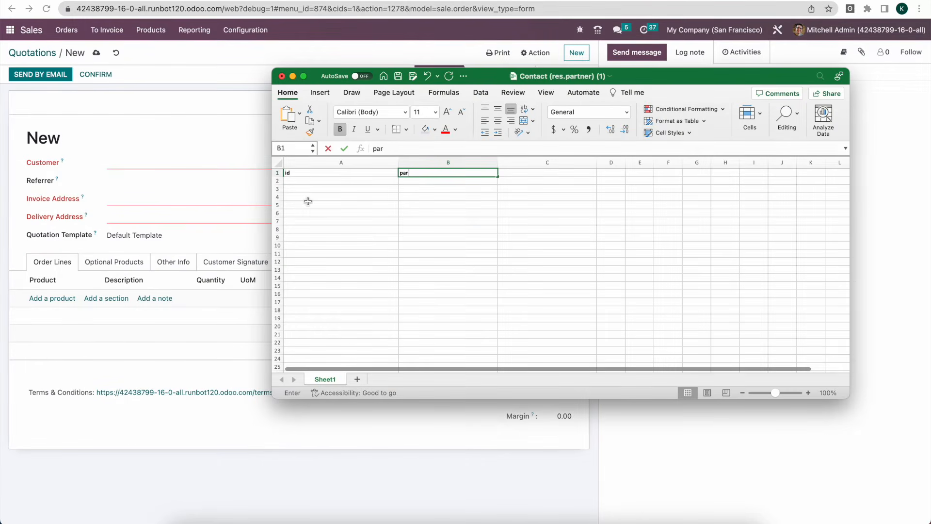
pyautogui.press('Tab')
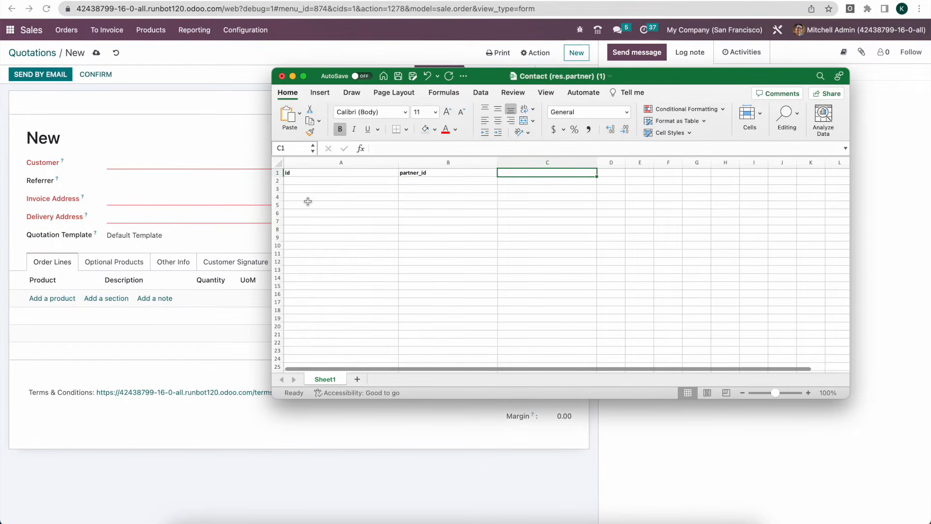
# - Compare the sheet with the quotation's Customer field and change the B1 header to partner_id / id
pyautogui.press('super+Tab')
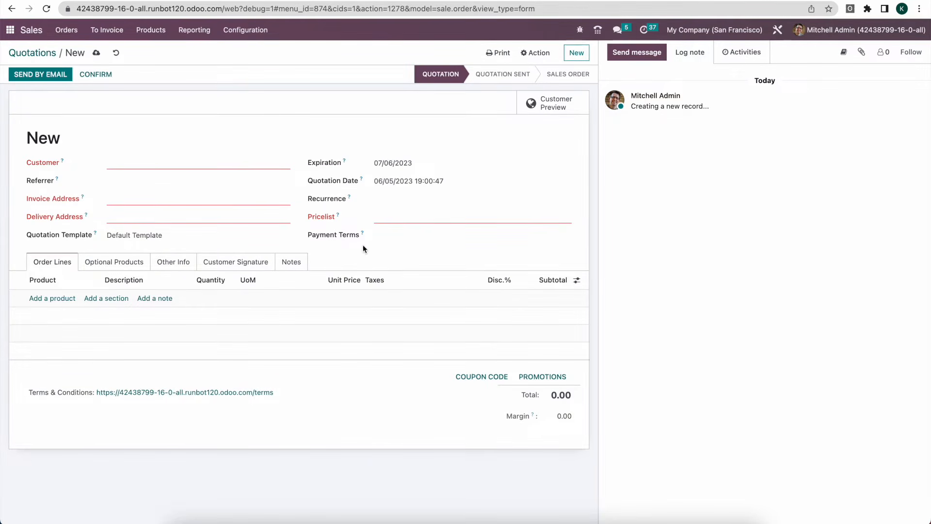
pyautogui.press('super+Tab')
pyautogui.click(432, 180)
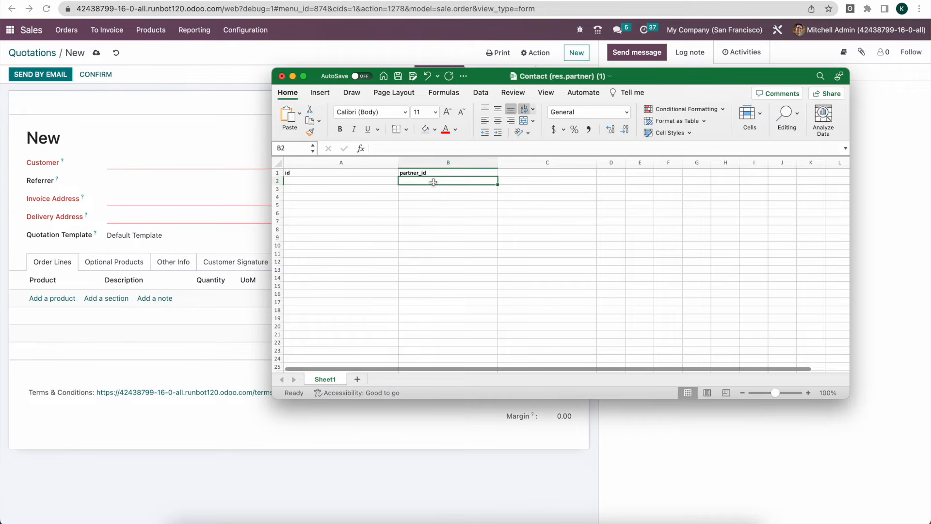
pyautogui.click(242, 137)
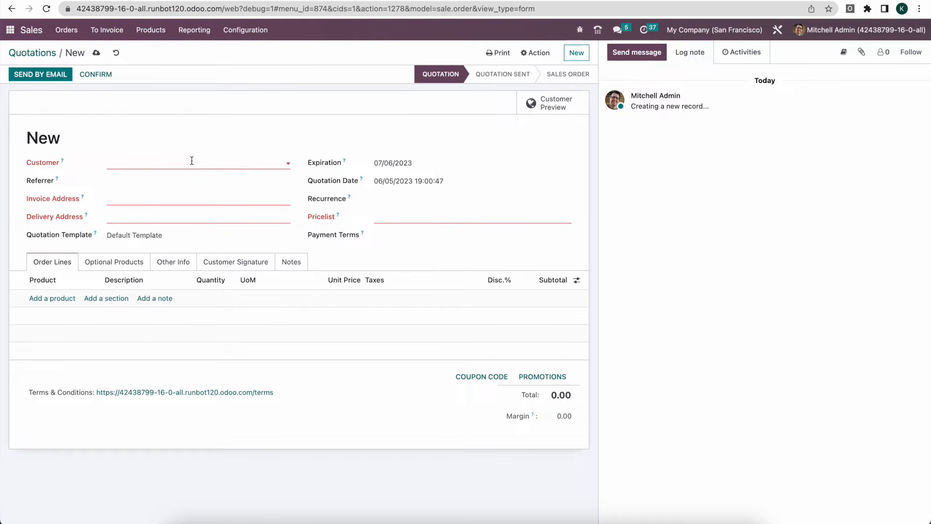
pyautogui.press('super+Tab')
pyautogui.doubleClick(435, 173)
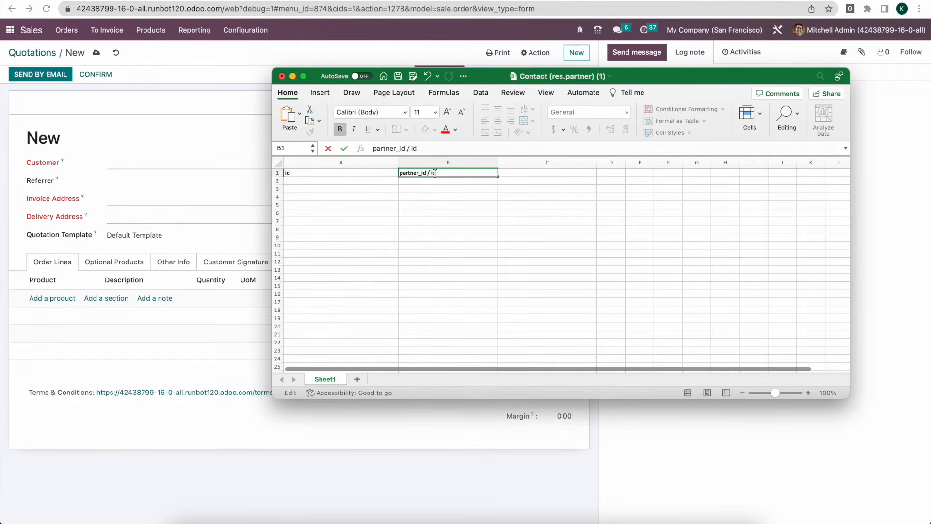
pyautogui.press('Return')
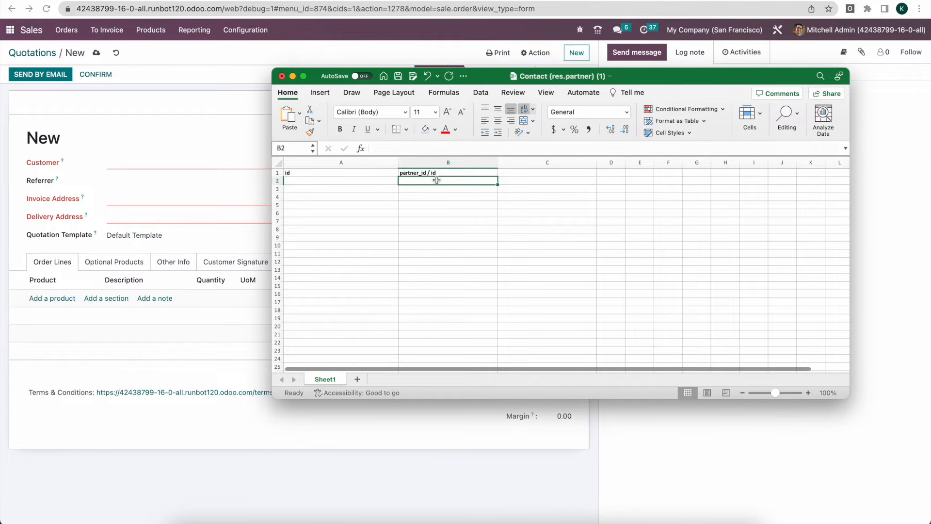
# - Check the quotation's Customer field, copy the whole sheet, and undo the header edits and the clearing of the contact data
pyautogui.click(228, 128)
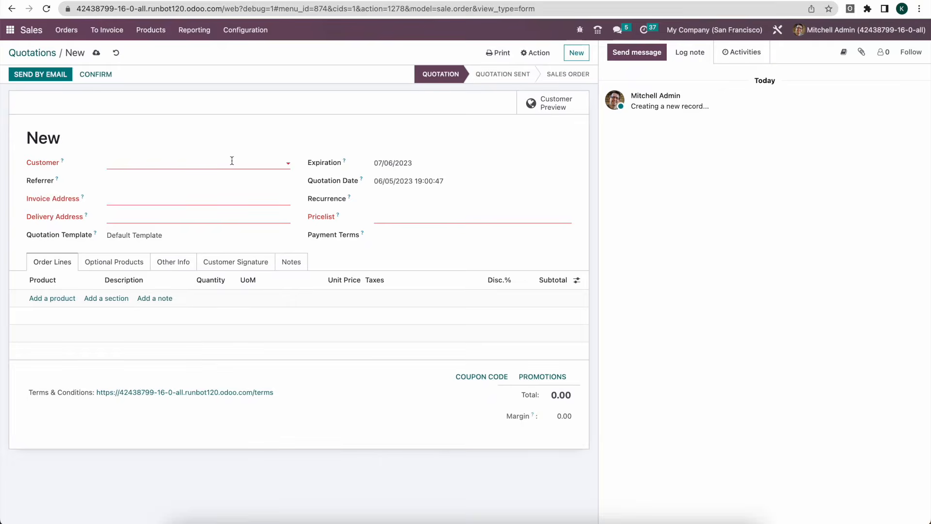
pyautogui.press('super+Tab')
pyautogui.click(520, 253)
pyautogui.press('super+a')
pyautogui.press('super+c')
pyautogui.press('super+z')
pyautogui.press('super+z')
pyautogui.press('super+z')
pyautogui.click(417, 221)
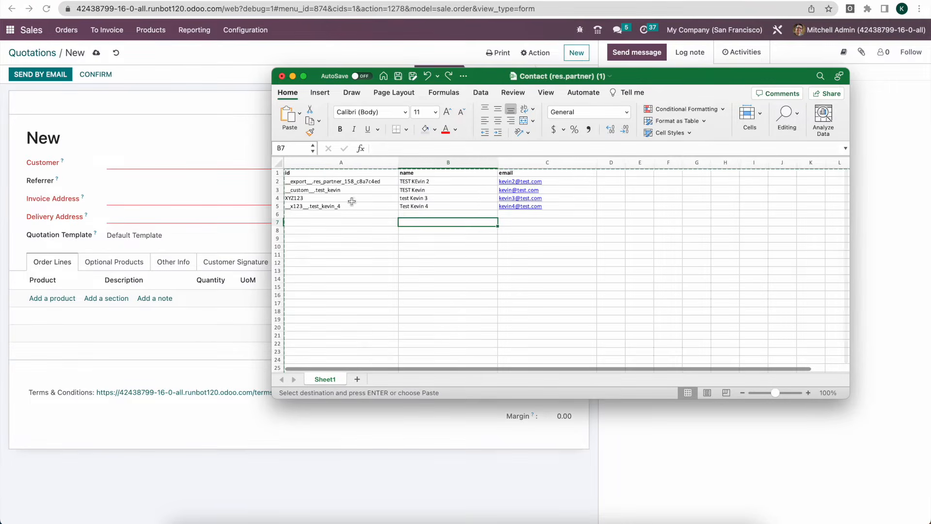
# - Add a second sheet to the workbook, paste the copied sheet into it, and clear the pasted contents
pyautogui.click(357, 379)
pyautogui.press('super+v')
pyautogui.click(351, 336)
pyautogui.press('super+a')
pyautogui.press('Delete')
pyautogui.write('id')
pyautogui.press('BackSpace')
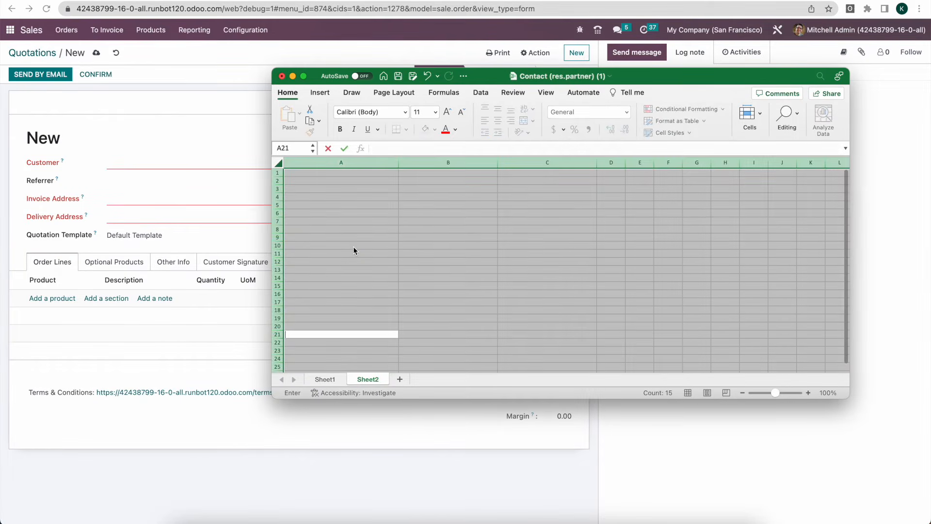
pyautogui.press('Escape')
pyautogui.click(353, 247)
# - Enter the headers id in A1 and partner_id / id in B1 of Sheet2
pyautogui.click(347, 173)
pyautogui.write('id')
pyautogui.press('Tab')
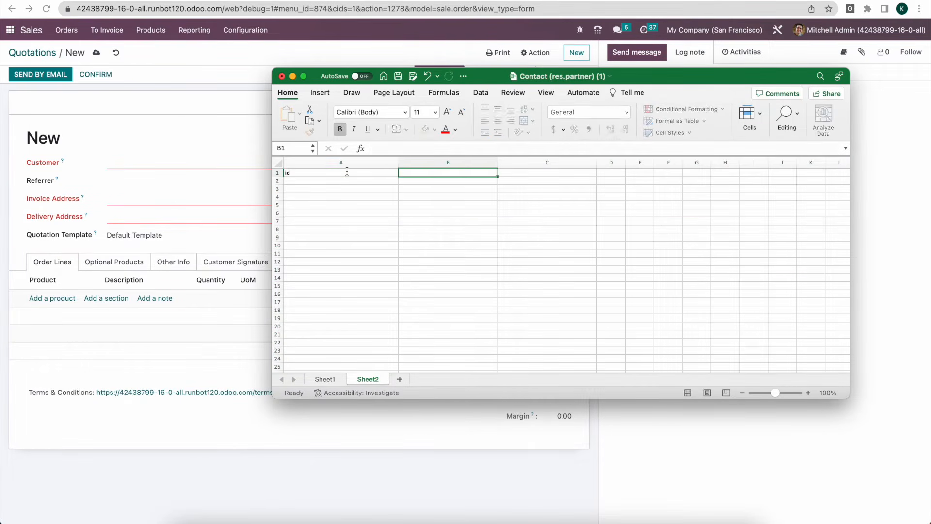
pyautogui.write('partner_id / id')
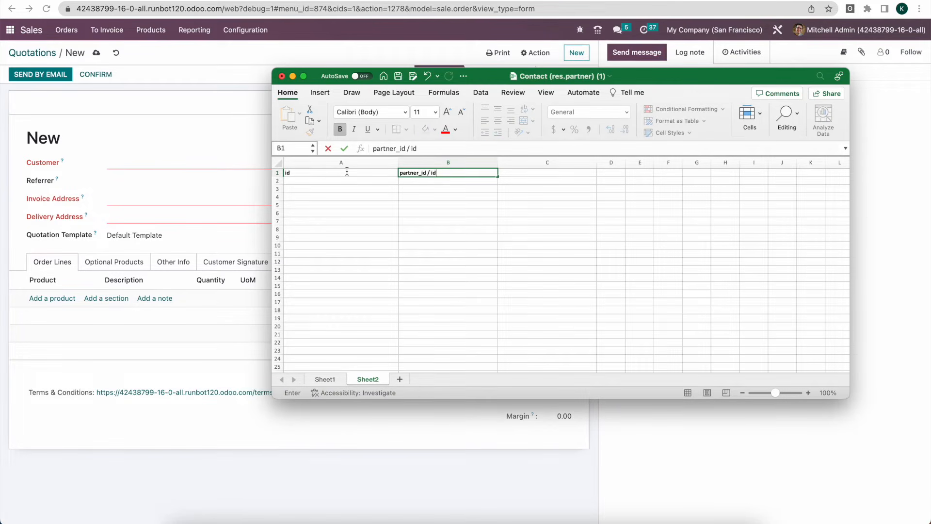
pyautogui.press('Tab')
# - Copy the id __export__.res_partner_158_c8a7c4ed from Sheet1 into B2 of Sheet2 and widen column B slightly
pyautogui.click(325, 379)
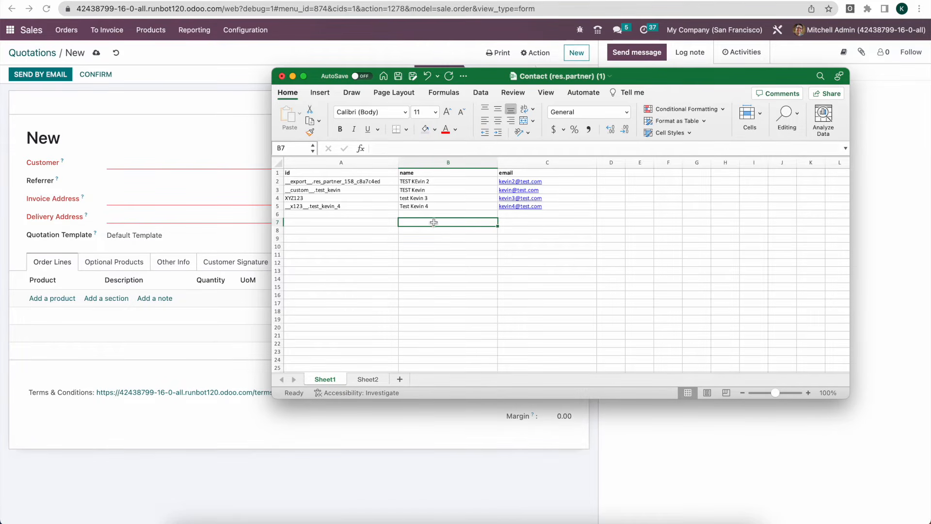
pyautogui.click(388, 207)
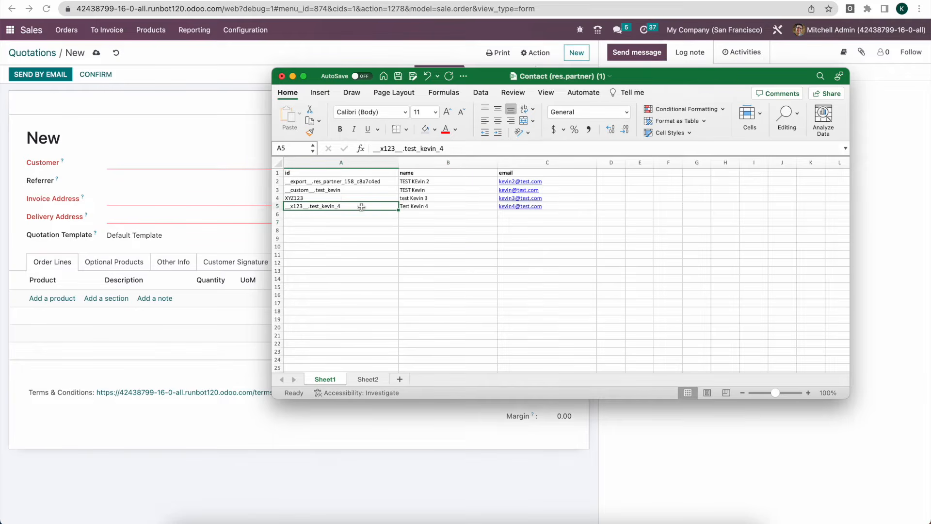
pyautogui.click(385, 181)
pyautogui.press('super+c')
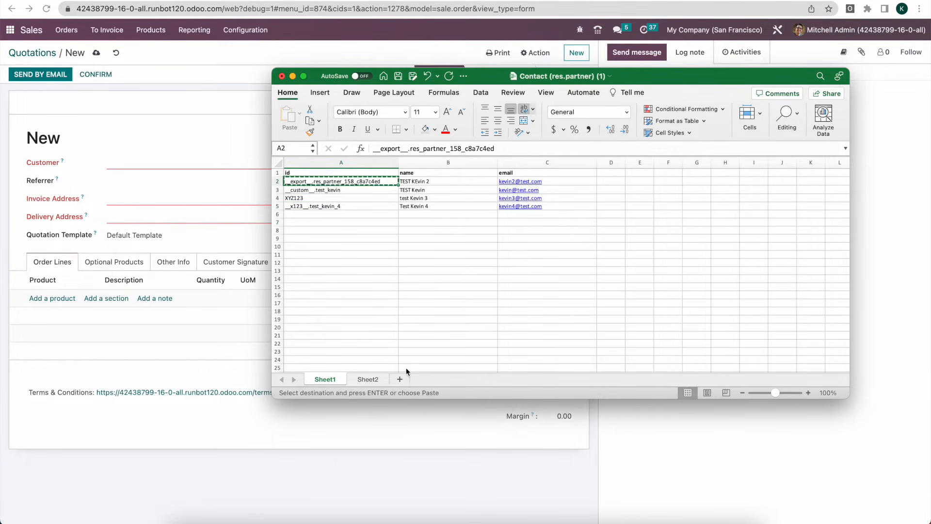
pyautogui.click(368, 379)
pyautogui.press('super+v')
pyautogui.press('Return')
pyautogui.moveTo(498, 160); pyautogui.dragTo(503, 160)
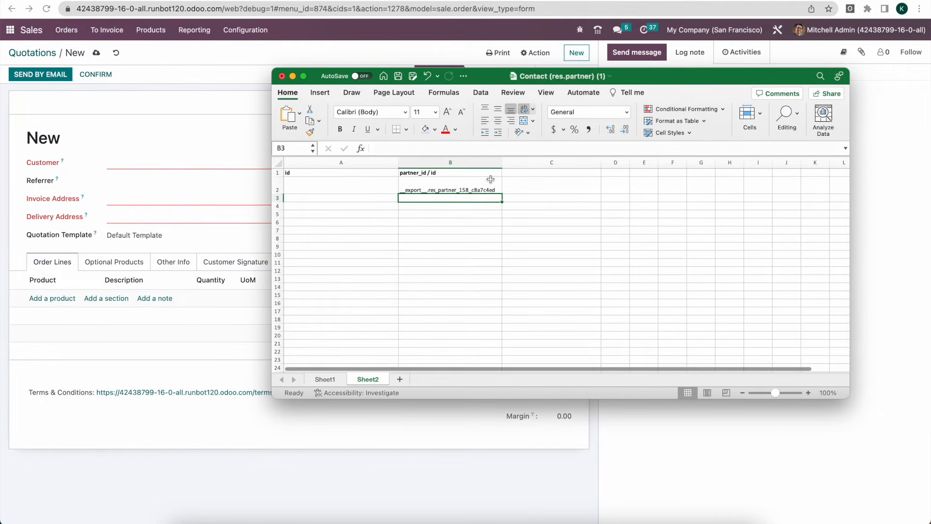
# - Review the contact names and ids on Sheet1, and enter sale_order_test_1 as the id in A2 of Sheet2
pyautogui.click(332, 379)
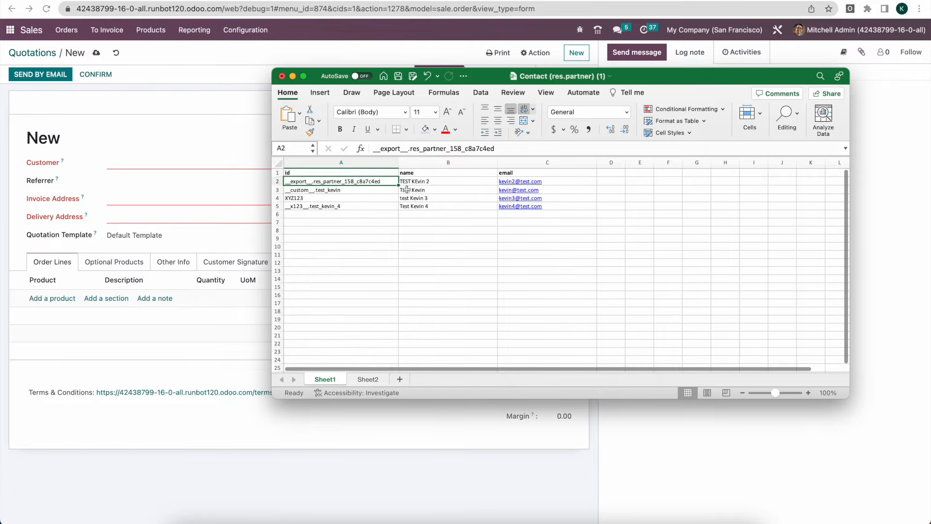
pyautogui.moveTo(432, 182); pyautogui.dragTo(433, 207)
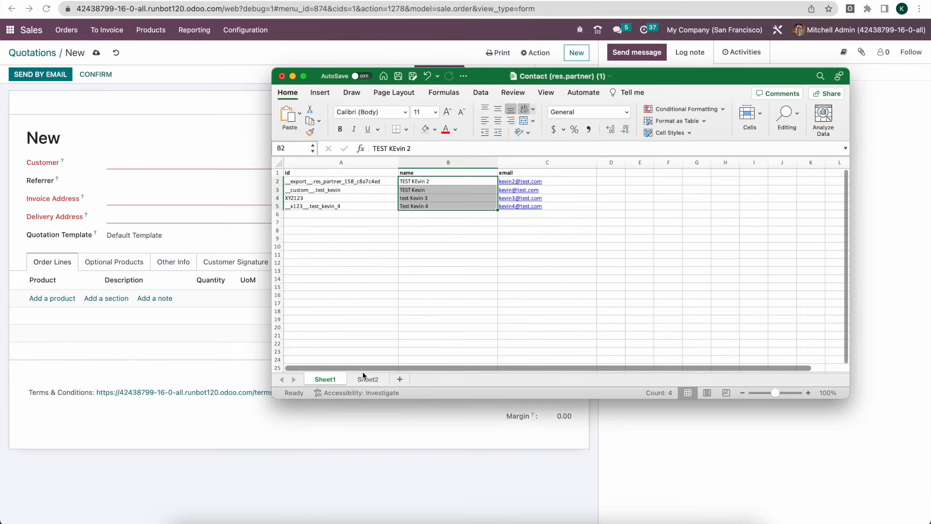
pyautogui.moveTo(359, 181); pyautogui.dragTo(358, 201)
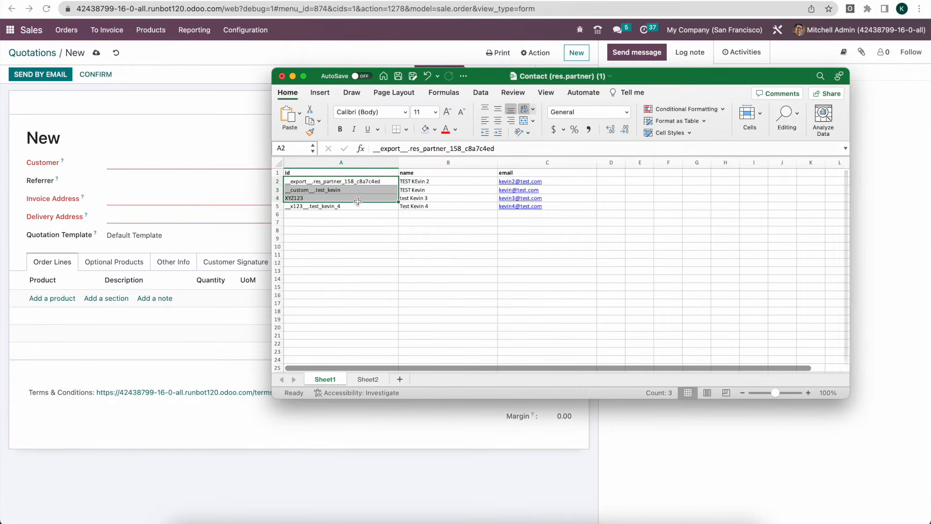
pyautogui.click(368, 379)
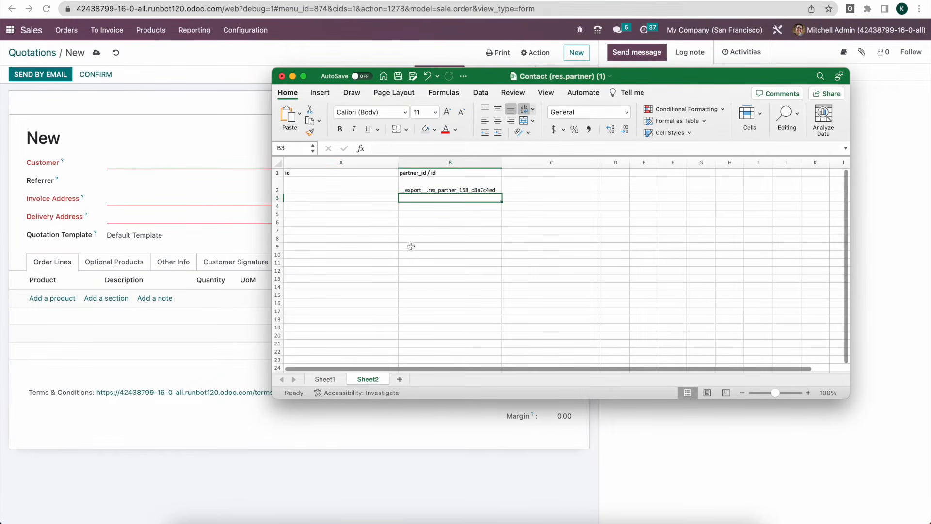
pyautogui.click(375, 192)
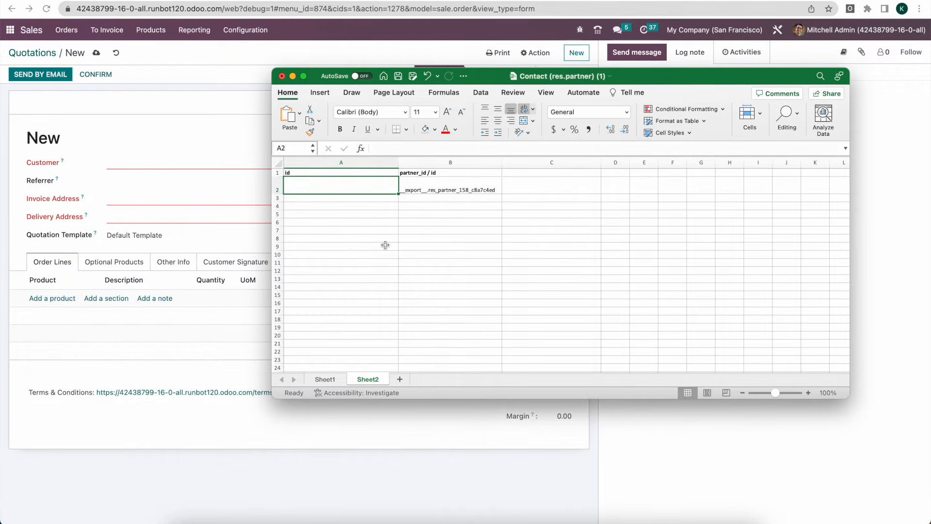
pyautogui.write('sale_order_test_1')
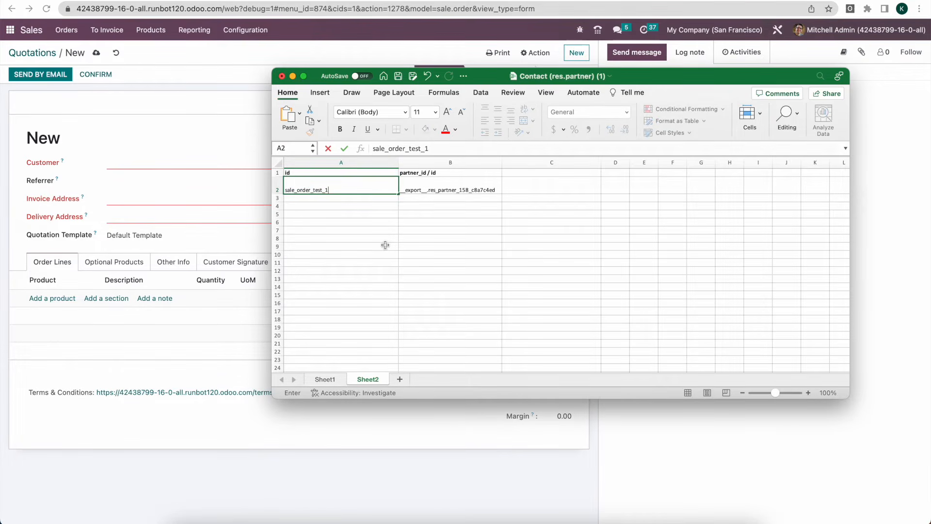
pyautogui.press('Return')
pyautogui.click(353, 182)
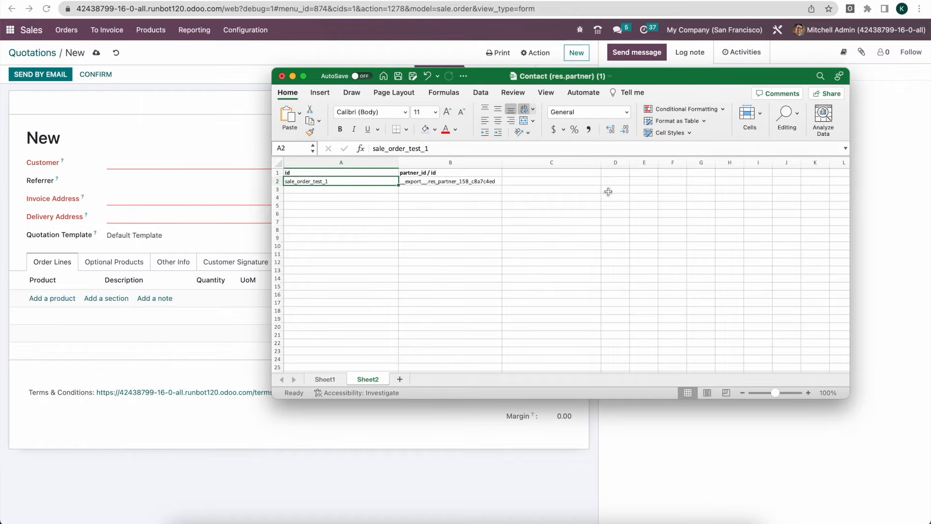
# - Widen column C of Sheet2 slightly, select C1, and switch back to the Odoo quotation in the browser
pyautogui.moveTo(601, 163); pyautogui.dragTo(619, 162)
pyautogui.click(600, 174)
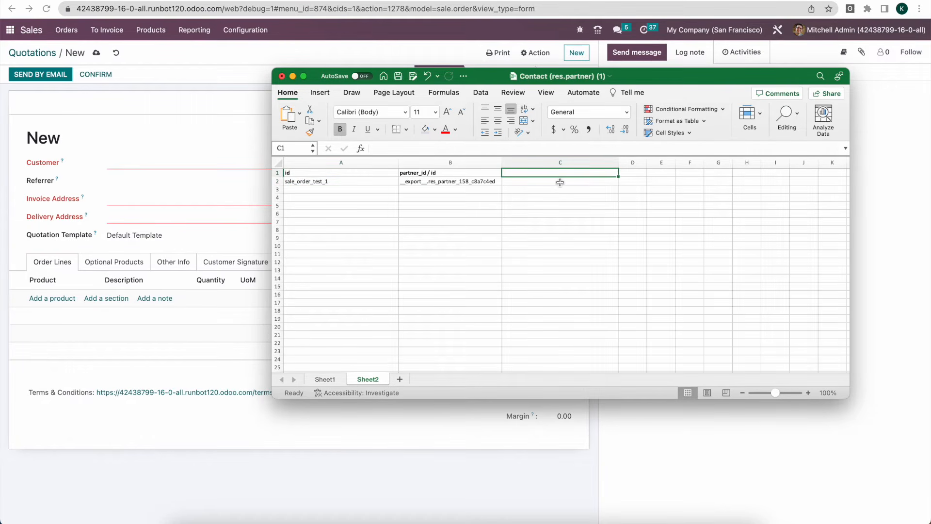
pyautogui.press('super+Tab')
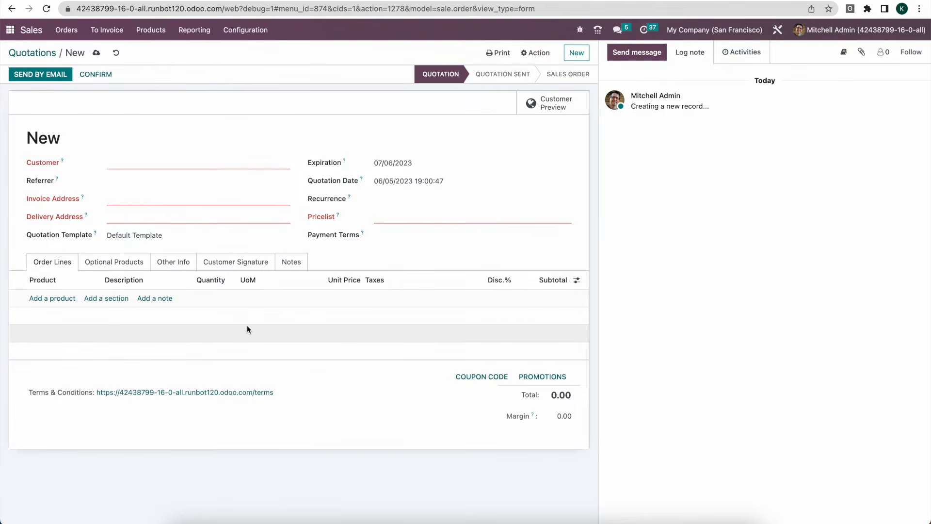
# - Leave the new quotation and look up the technical name of the Order Lines field on order S00079 in Studio
pyautogui.moveTo(70, 277)
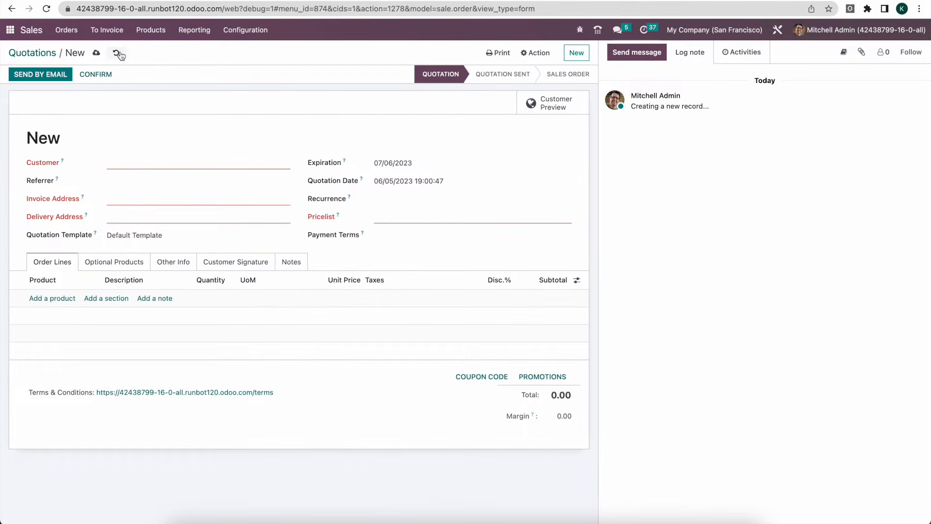
pyautogui.click(57, 55)
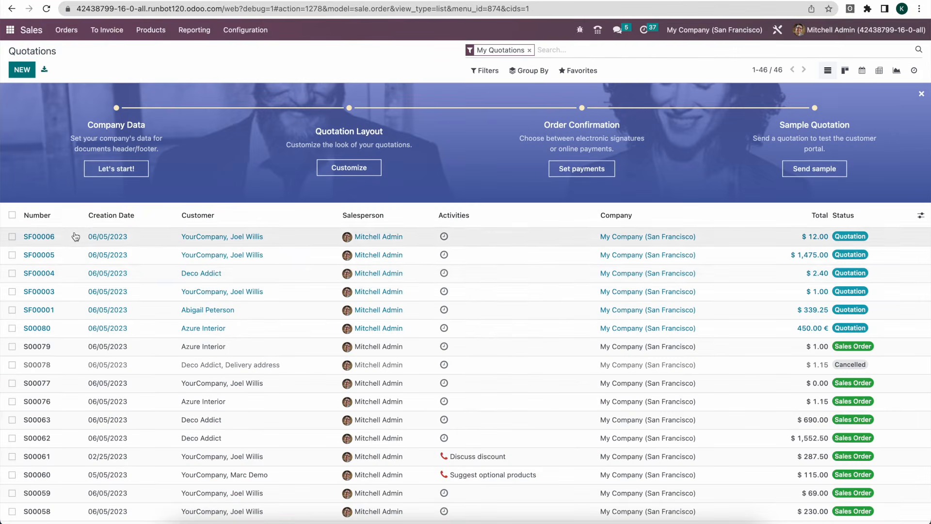
pyautogui.click(222, 340)
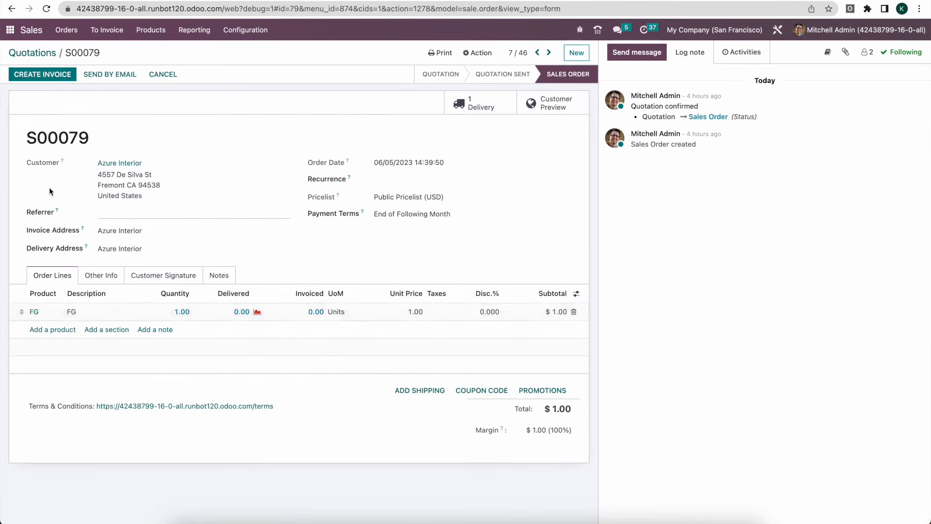
pyautogui.click(39, 52)
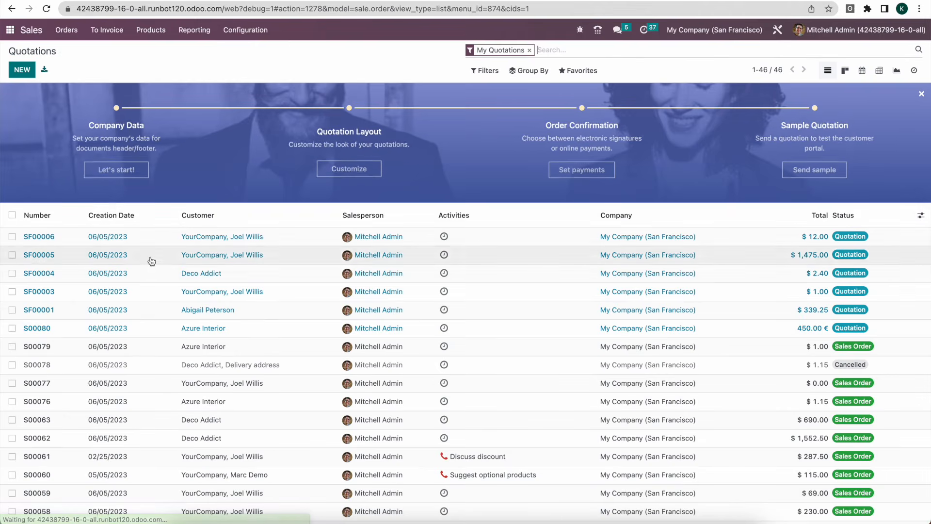
pyautogui.click(176, 347)
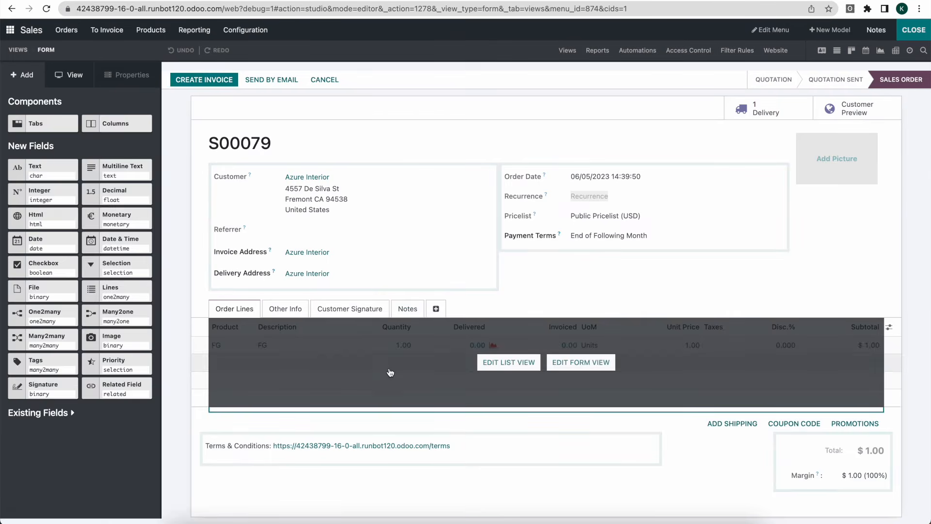
pyautogui.click(456, 368)
pyautogui.moveTo(42, 247); pyautogui.dragTo(5, 250)
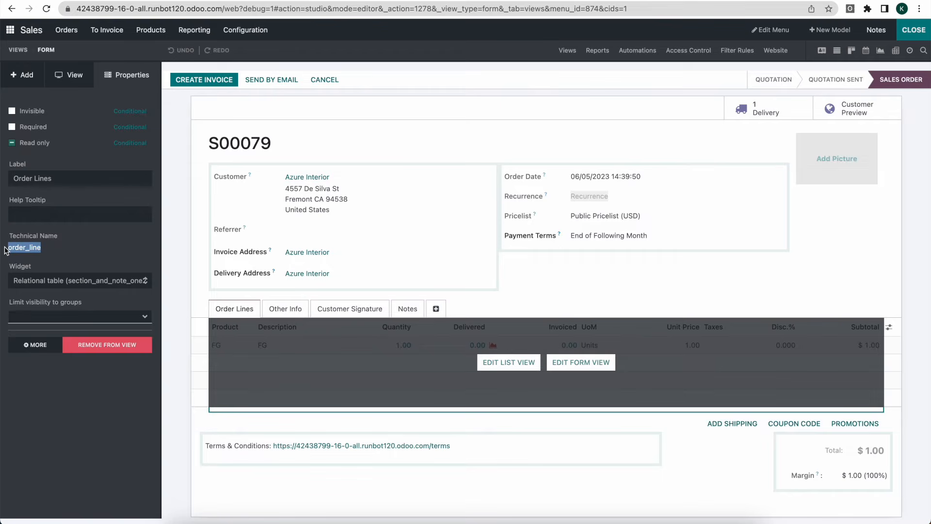
pyautogui.click(906, 34)
pyautogui.click(38, 51)
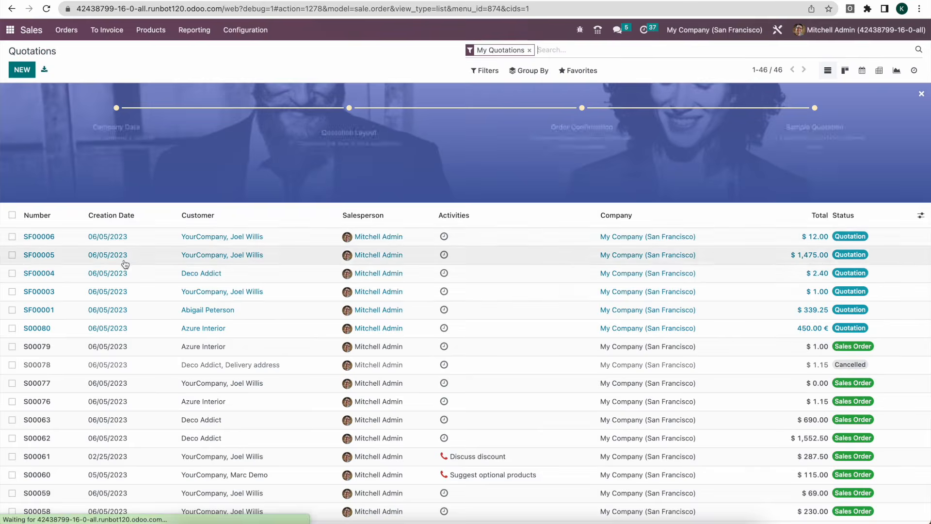
# - Set up an import-compatible export of order S00079 and remove all the default fields to export
pyautogui.click(12, 346)
pyautogui.click(425, 70)
pyautogui.click(421, 90)
pyautogui.click(313, 76)
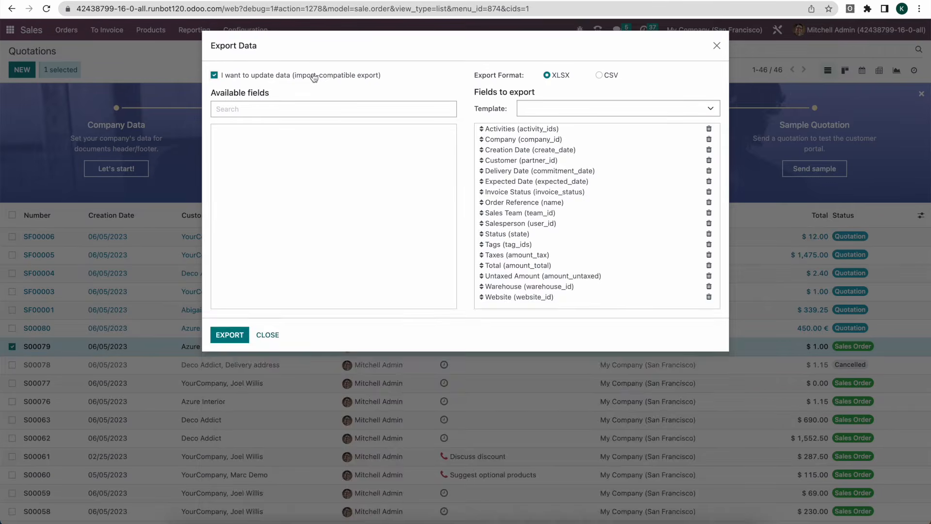
pyautogui.tripleClick(708, 129)
pyautogui.tripleClick(708, 129)
pyautogui.tripleClick(708, 129)
# - Find the Customer (partner_id) field and add it to the fields to export
pyautogui.click(394, 115)
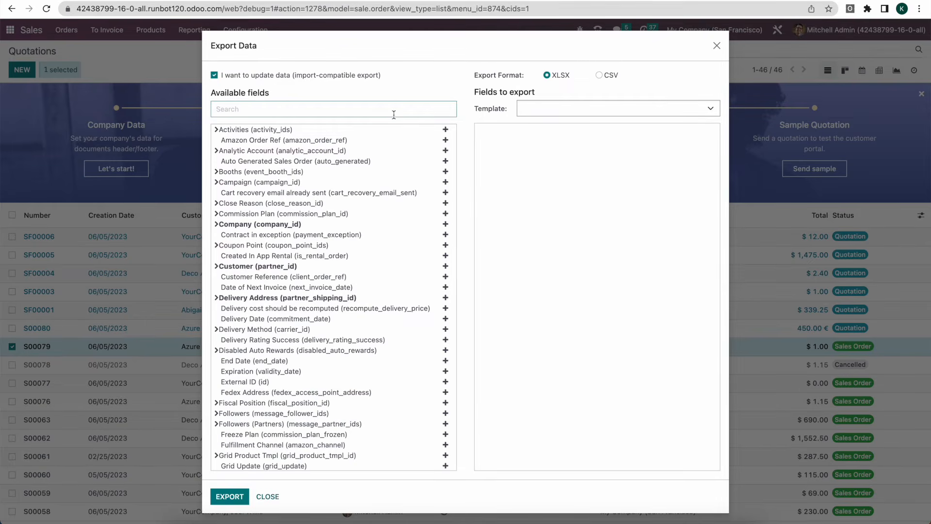
pyautogui.write('partn')
pyautogui.press('super+a')
pyautogui.write('cus')
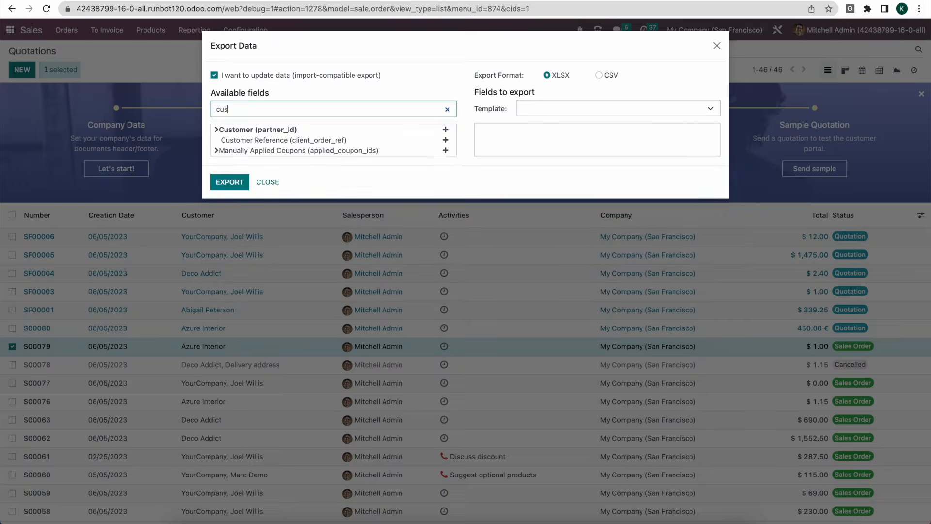
pyautogui.write('tome')
pyautogui.click(445, 129)
# - Search the available fields for order and add Order Lines (order_line) to the export, expanding its subfields
pyautogui.press('super+a')
pyautogui.press('BackSpace')
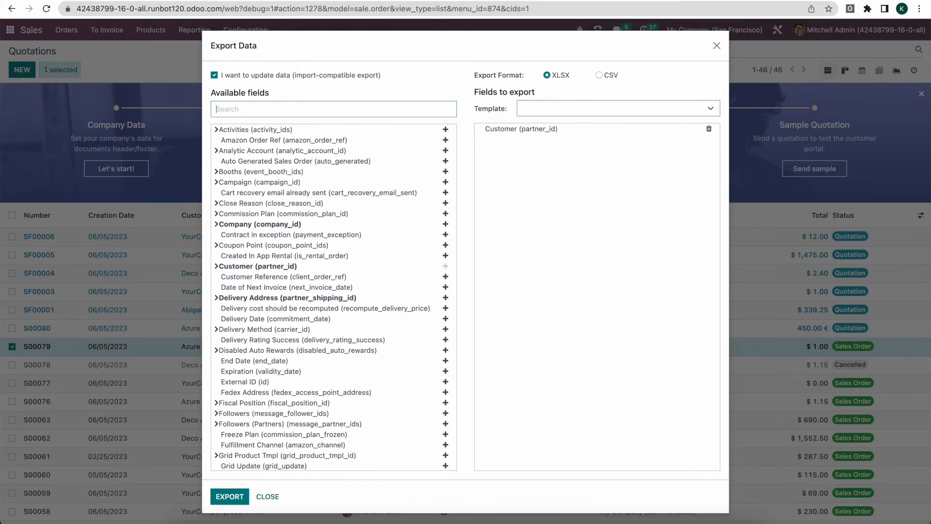
pyautogui.write('order')
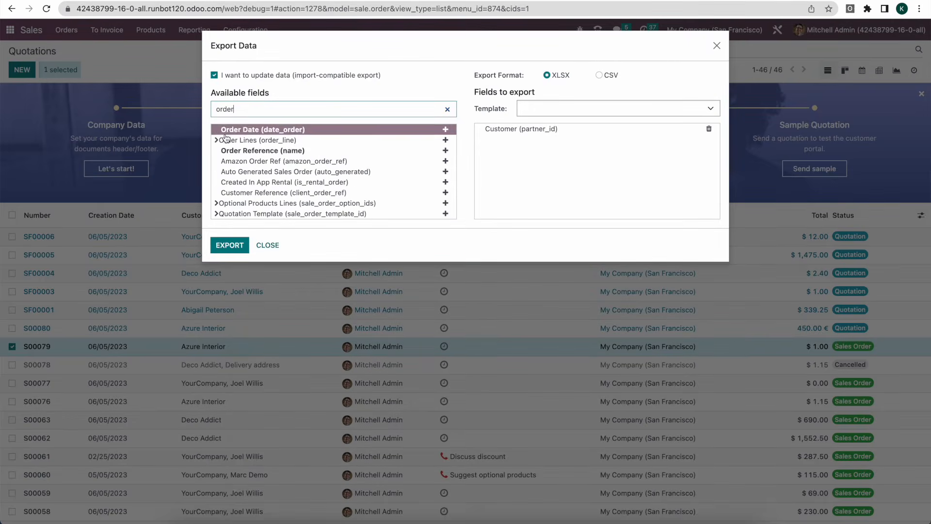
pyautogui.click(411, 140)
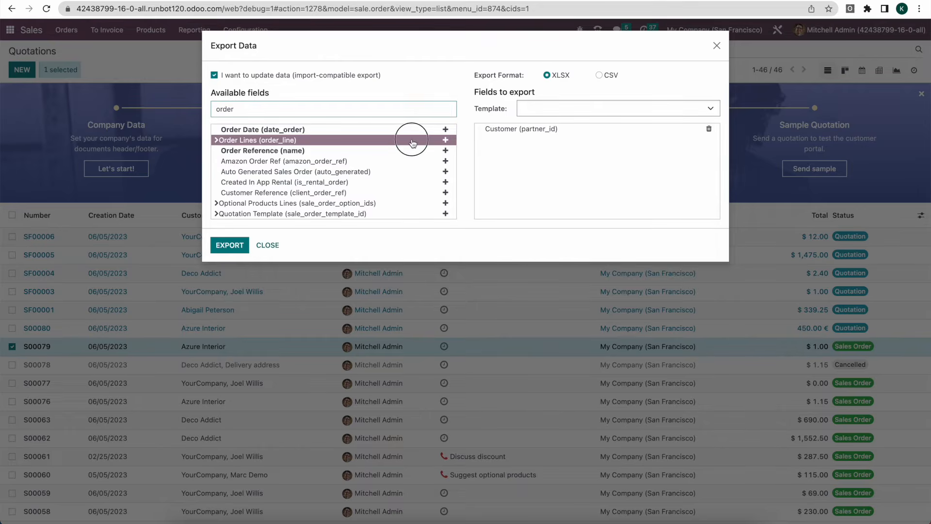
pyautogui.click(446, 141)
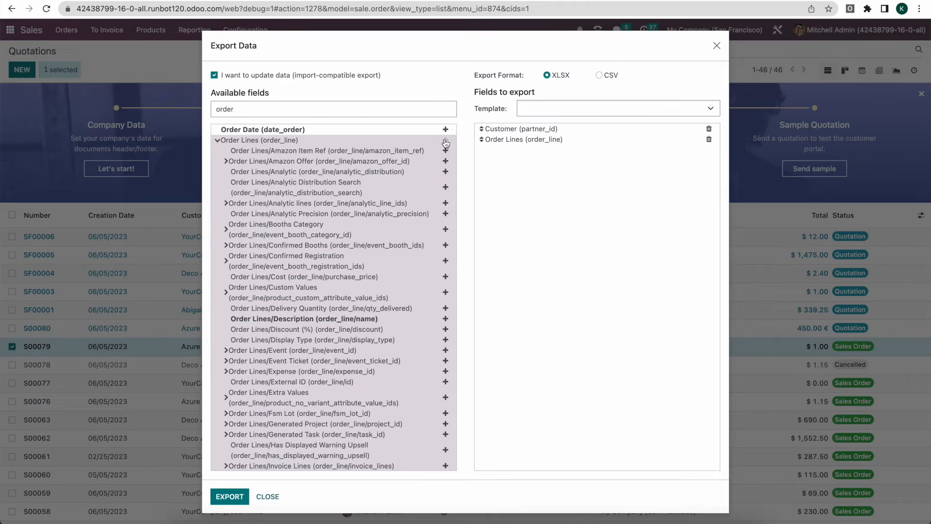
# - Add Order Lines/Product (order_line/product_id) and Order Lines/Quantity (order_line/product_uom_qty) to the fields to export
pyautogui.scroll(-3, 373, 310)
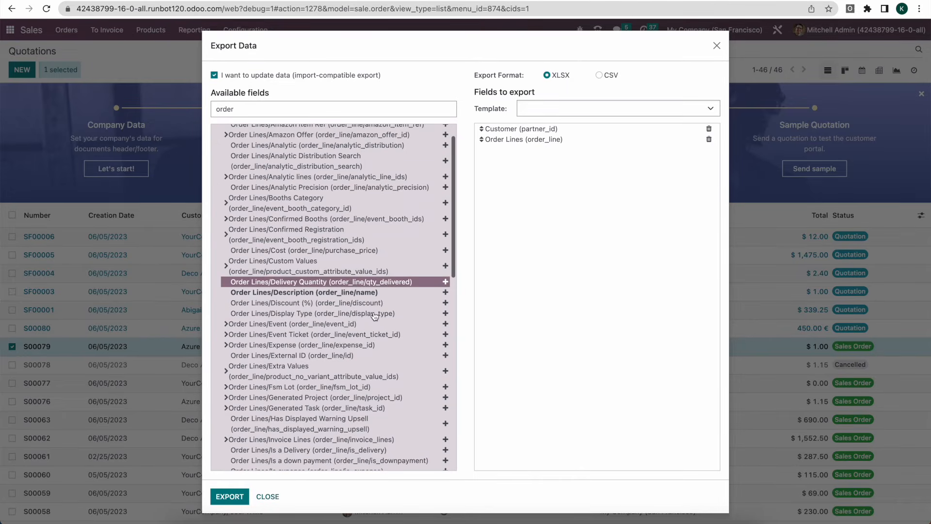
pyautogui.scroll(-4, 375, 316)
pyautogui.scroll(6, 387, 239)
pyautogui.scroll(-12, 371, 281)
pyautogui.scroll(-3, 358, 322)
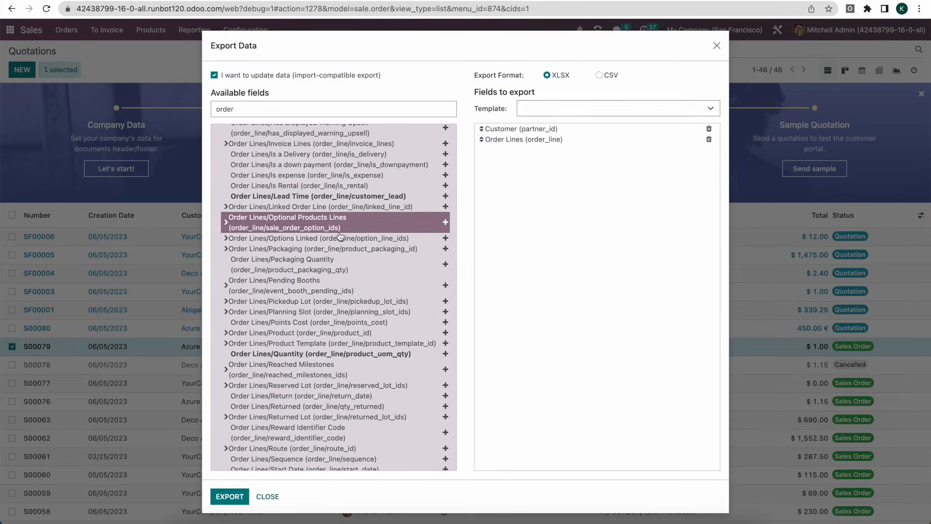
pyautogui.scroll(-5, 341, 272)
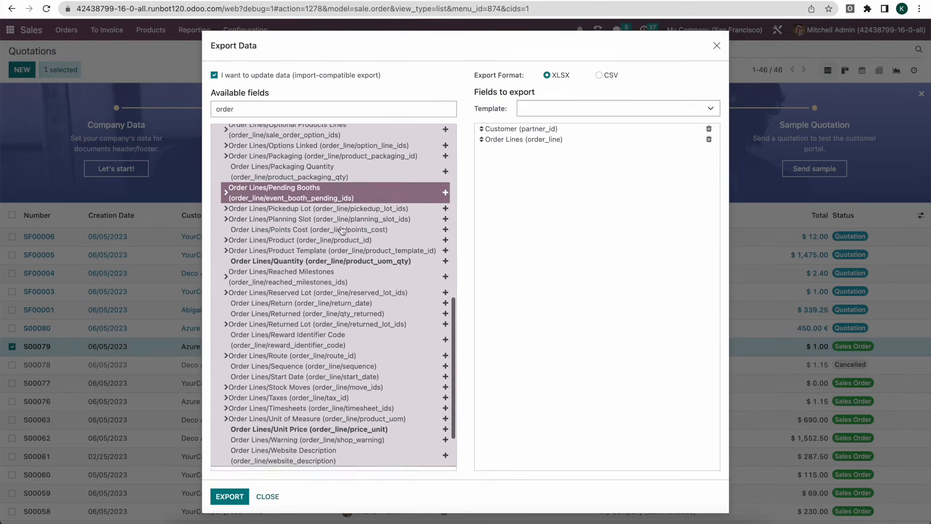
pyautogui.scroll(4, 350, 340)
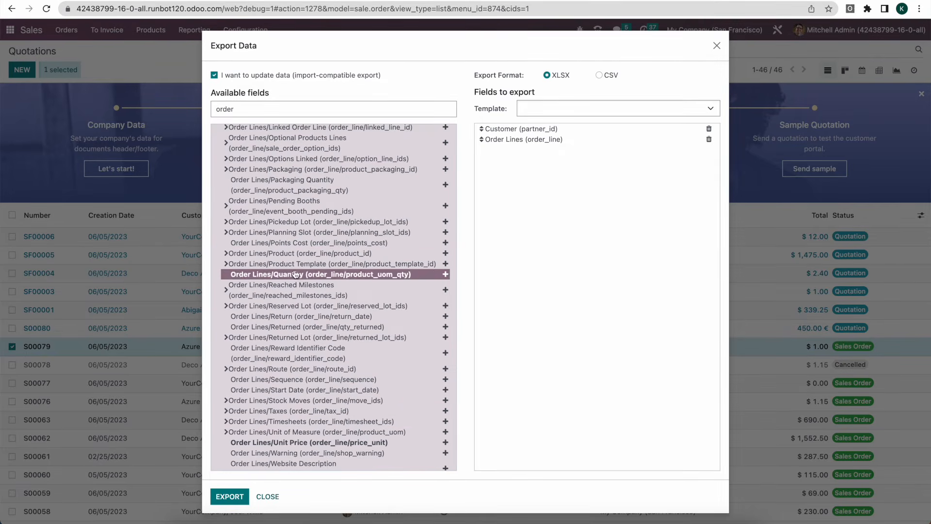
pyautogui.click(260, 254)
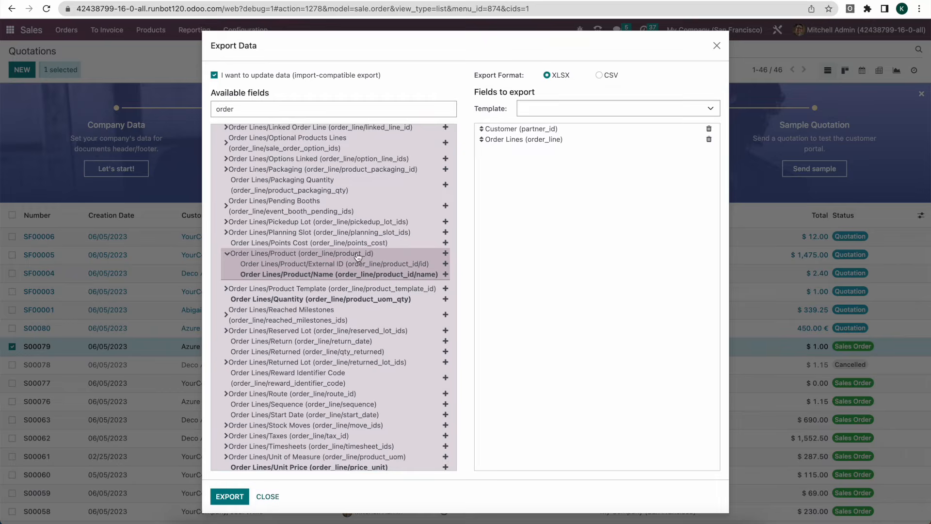
pyautogui.click(446, 254)
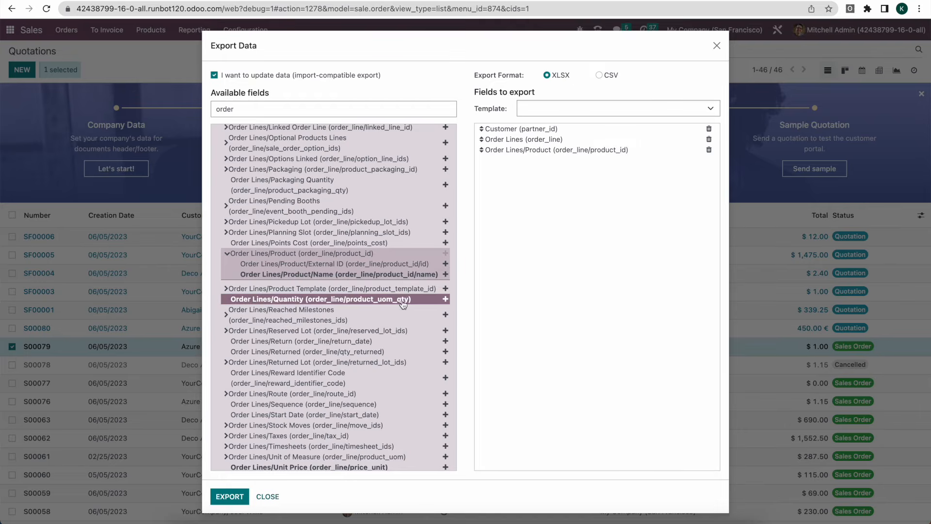
pyautogui.click(446, 300)
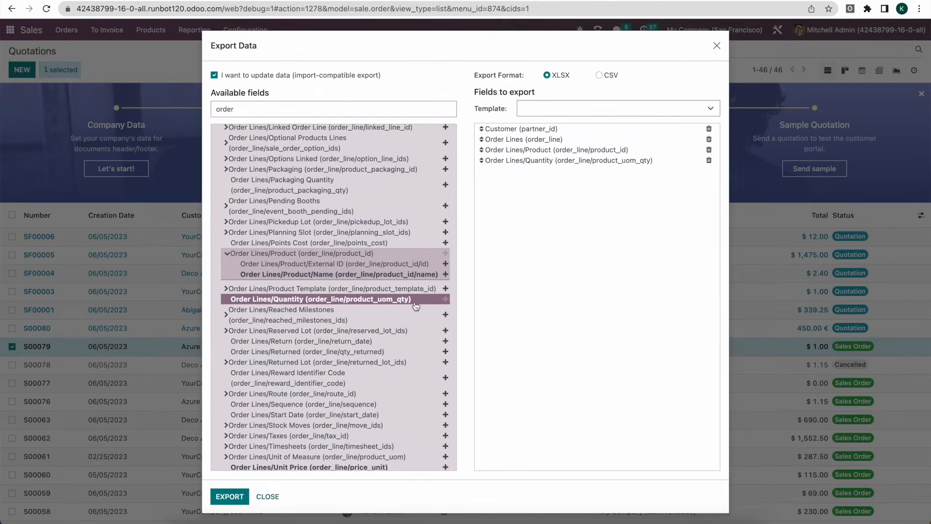
# - Export the order as XLSX, open the downloaded file and widen its window to show all columns
pyautogui.scroll(4, 396, 295)
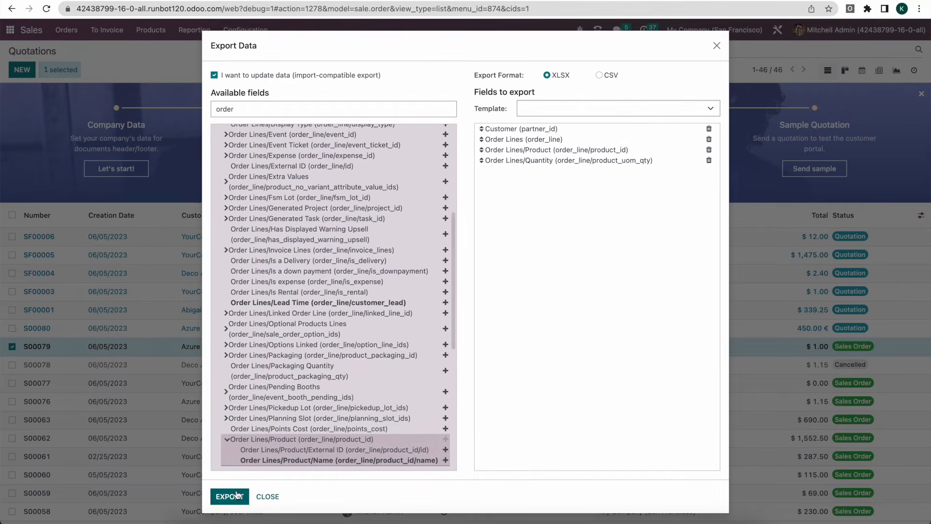
pyautogui.click(236, 495)
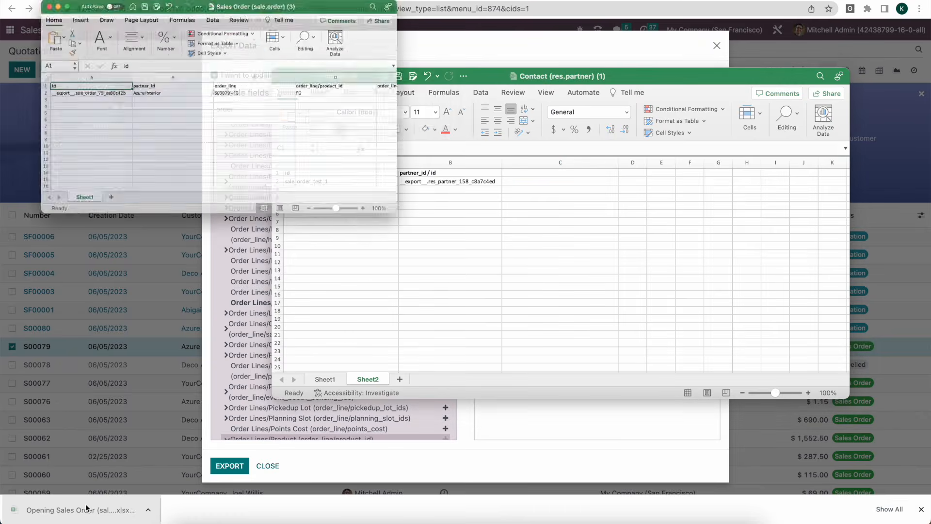
pyautogui.moveTo(442, 191); pyautogui.dragTo(631, 190)
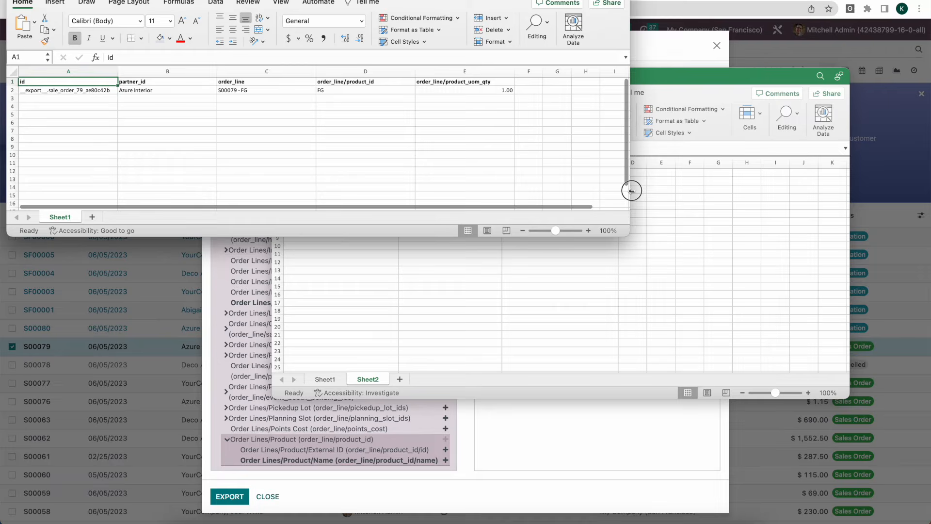
# - Examine the order line, product and quantity values in row 2 of the exported sales order
pyautogui.click(359, 122)
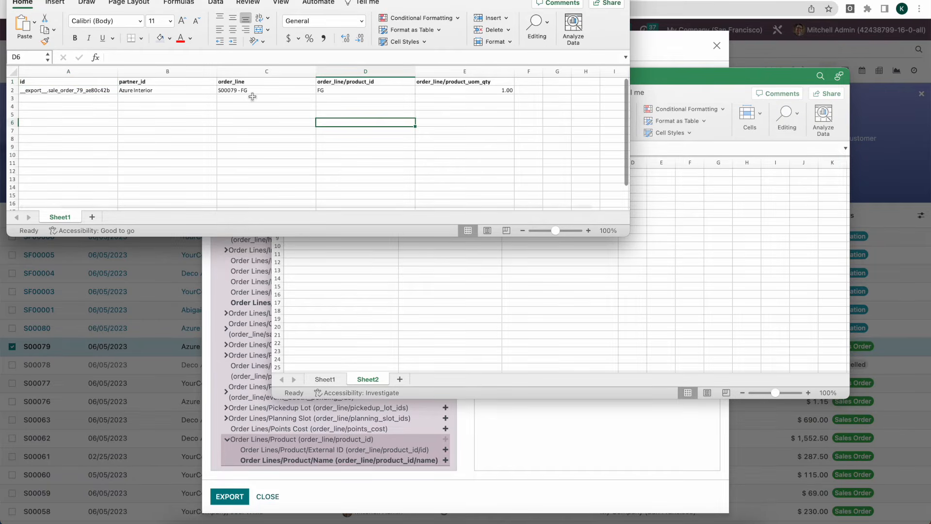
pyautogui.click(282, 92)
pyautogui.click(368, 89)
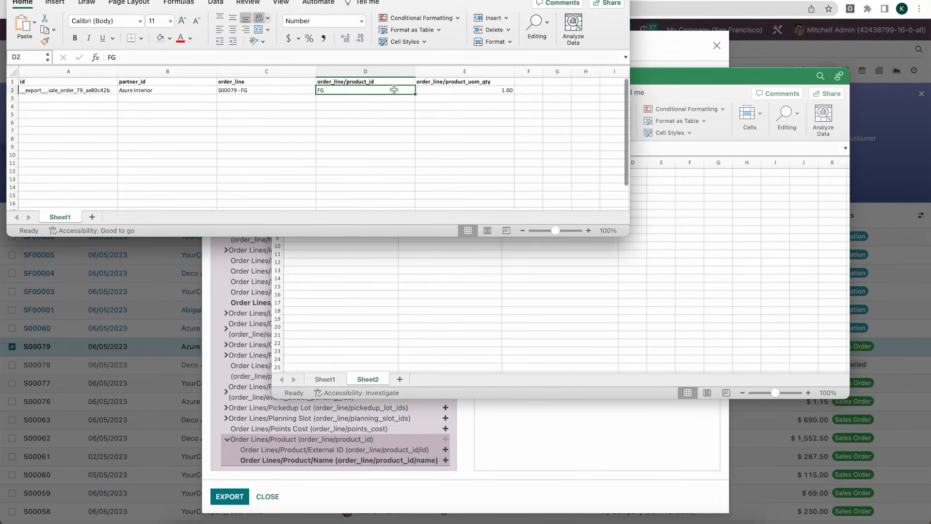
pyautogui.click(459, 92)
# - Return to the contact workbook, enter the header order_line / product_id / id in C1 of Sheet2 and widen column D
pyautogui.moveTo(657, 88); pyautogui.dragTo(551, 173)
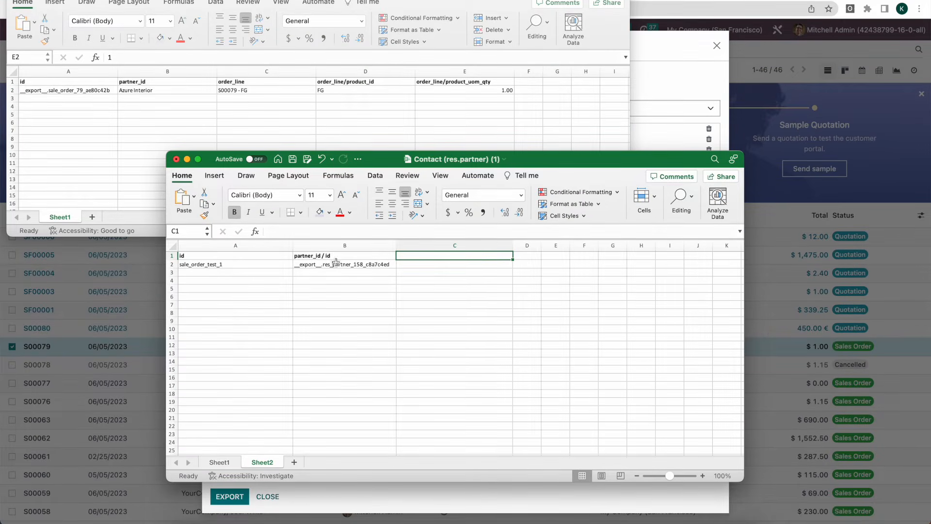
pyautogui.write('order_line / product_id / id')
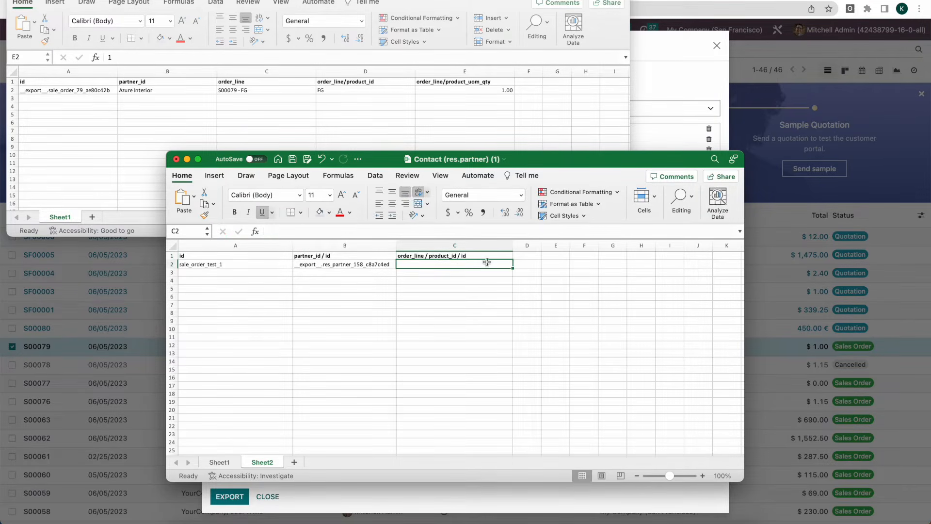
pyautogui.click(526, 257)
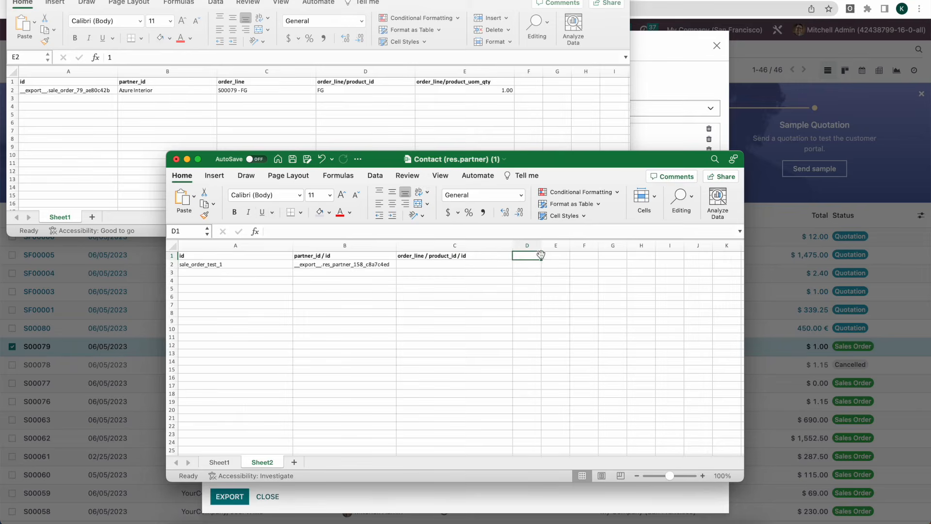
pyautogui.moveTo(544, 245); pyautogui.dragTo(568, 245)
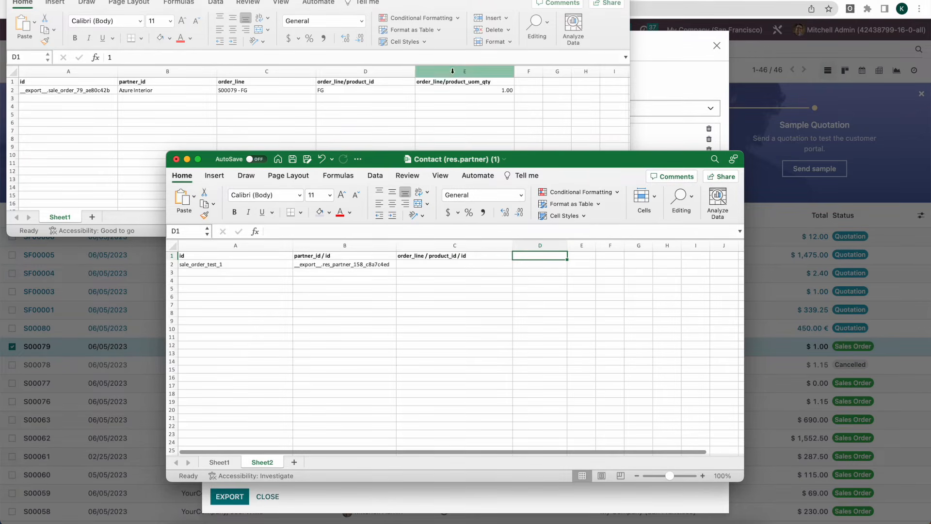
# - Copy the header text order_line / product_id / id from C1 into D1 of Sheet2
pyautogui.click(439, 255)
pyautogui.doubleClick(439, 256)
pyautogui.moveTo(433, 256); pyautogui.dragTo(512, 257)
pyautogui.press('super+a')
pyautogui.press('super+c')
pyautogui.click(531, 256)
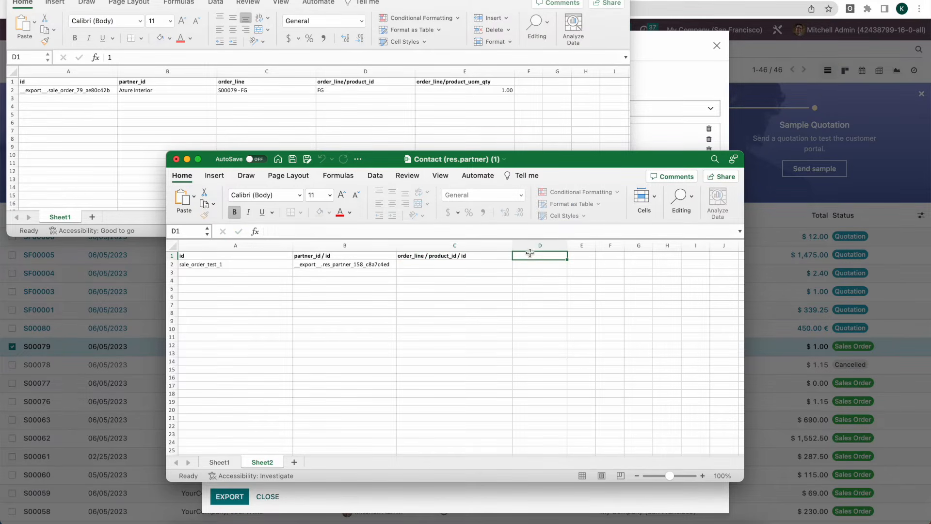
pyautogui.press('super+v')
pyautogui.press('Return')
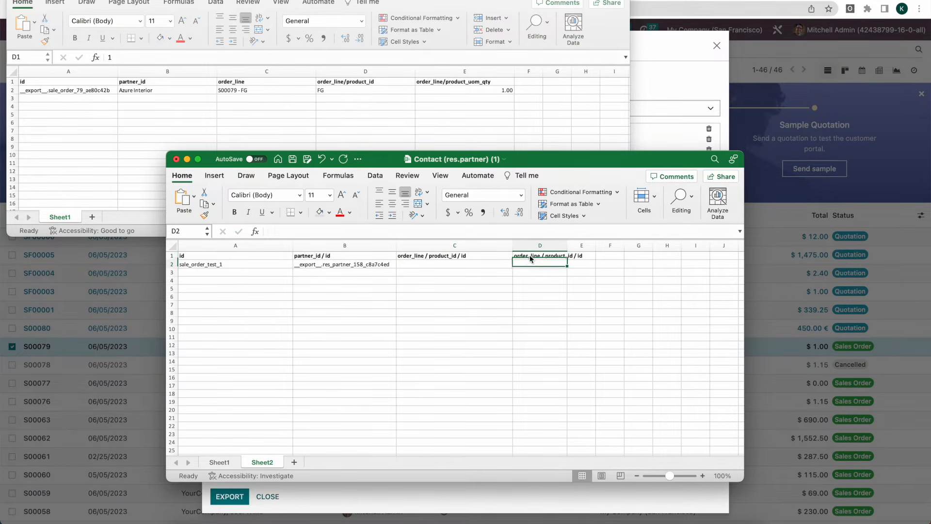
# - Change the header in C1 of Sheet2 to order_line / id
pyautogui.doubleClick(486, 257)
pyautogui.moveTo(430, 255); pyautogui.dragTo(517, 254)
pyautogui.write('id')
pyautogui.press('Return')
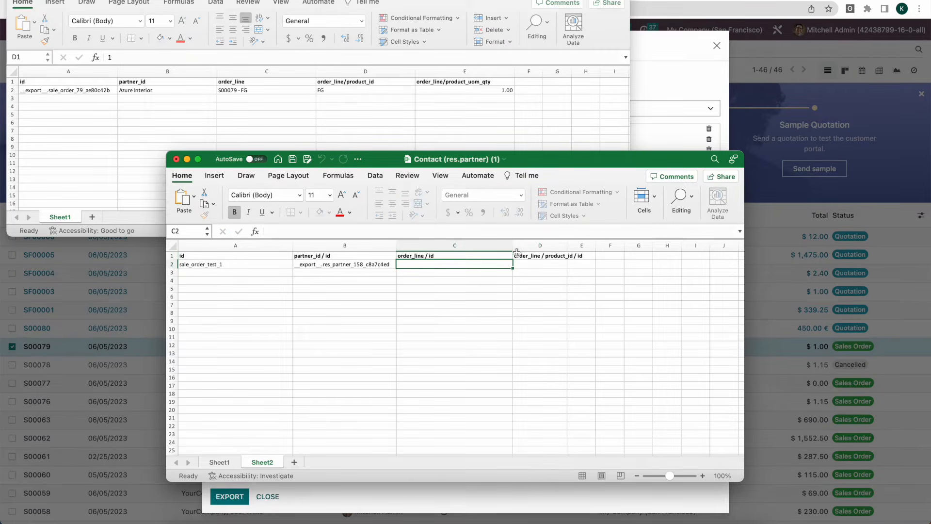
# - Widen column D of Sheet2 to fit its header and review the headers in columns A to D
pyautogui.click(443, 258)
pyautogui.moveTo(443, 258); pyautogui.dragTo(438, 301)
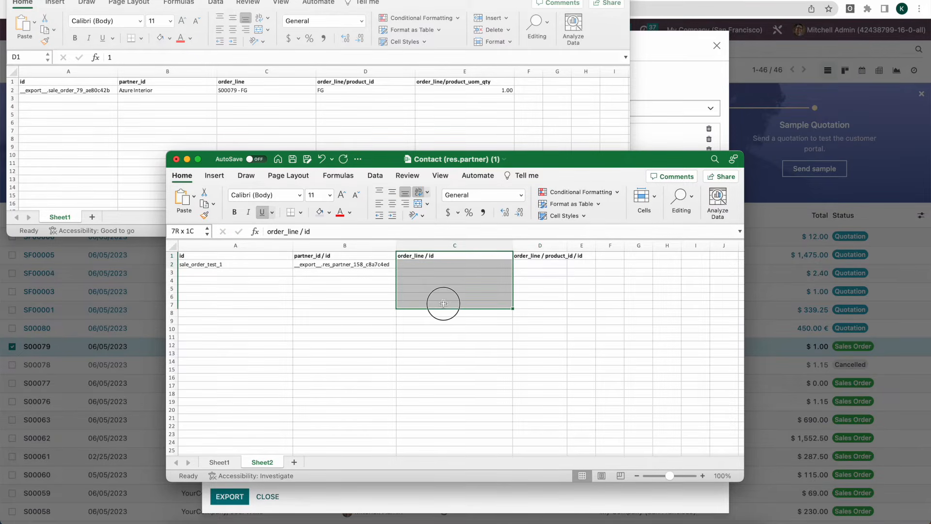
pyautogui.moveTo(567, 245); pyautogui.dragTo(615, 245)
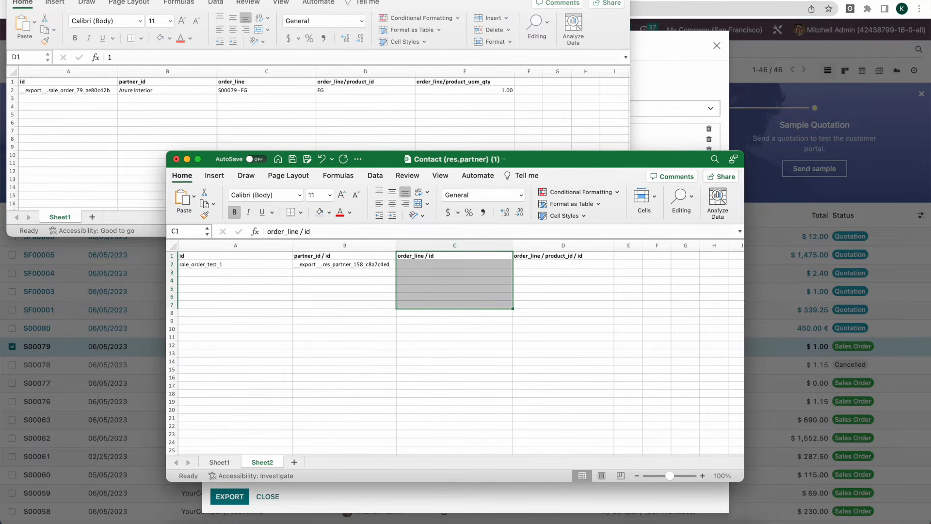
pyautogui.moveTo(240, 258); pyautogui.dragTo(345, 274)
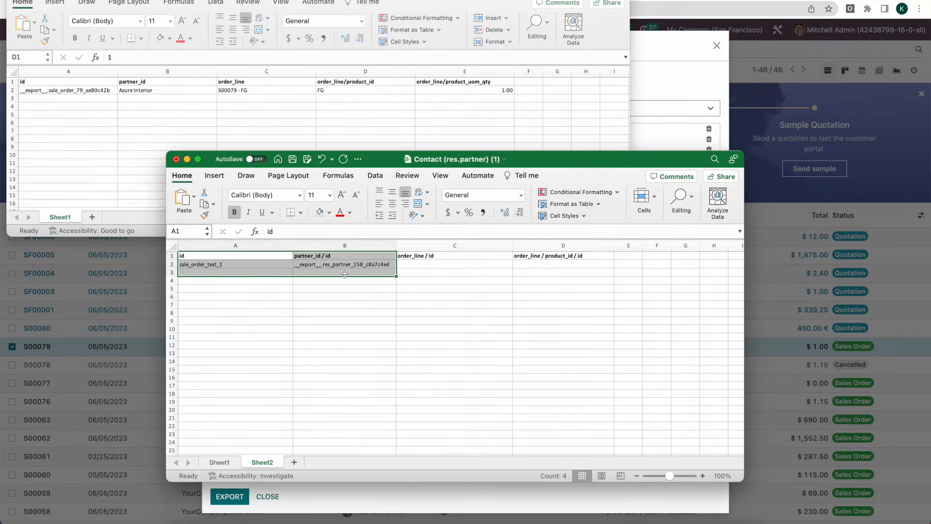
pyautogui.moveTo(402, 259); pyautogui.dragTo(544, 270)
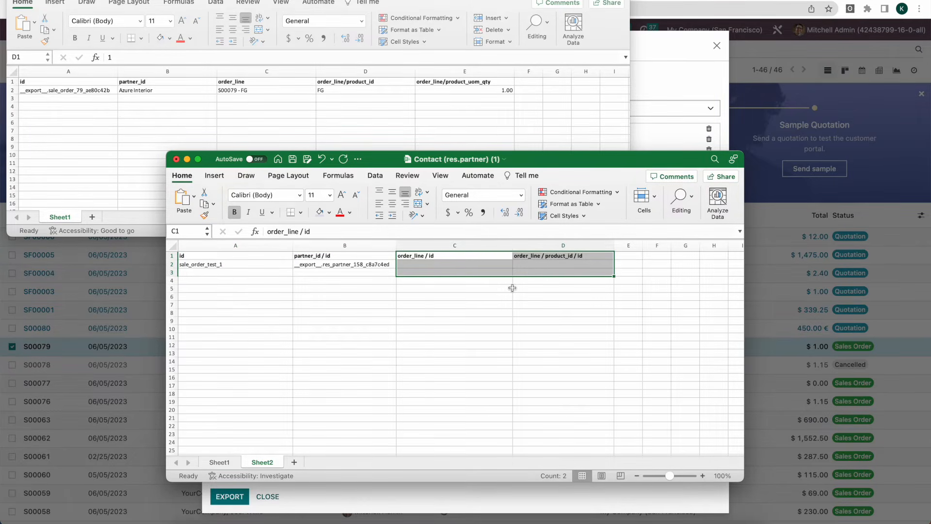
pyautogui.click(475, 264)
pyautogui.write('sale')
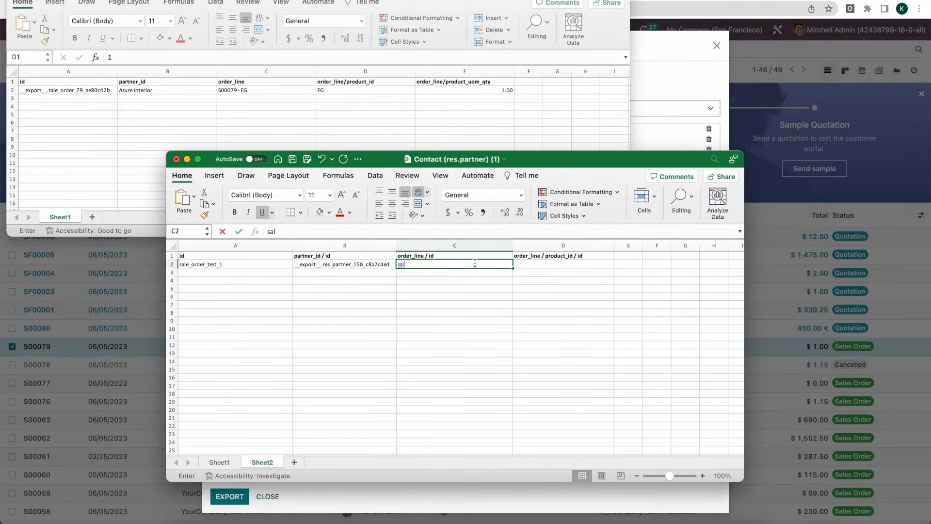
pyautogui.press('Escape')
pyautogui.press('Return')
pyautogui.press('super+c')
pyautogui.press('Up')
pyautogui.press('super+v')
pyautogui.press('Escape')
pyautogui.click(385, 270)
pyautogui.click(382, 264)
# - Copy the ID sale_order_test_1 from A2 into C2 of Sheet2 and fill the series down to C9
pyautogui.click(266, 266)
pyautogui.press('super+c')
pyautogui.click(425, 265)
pyautogui.press('super+v')
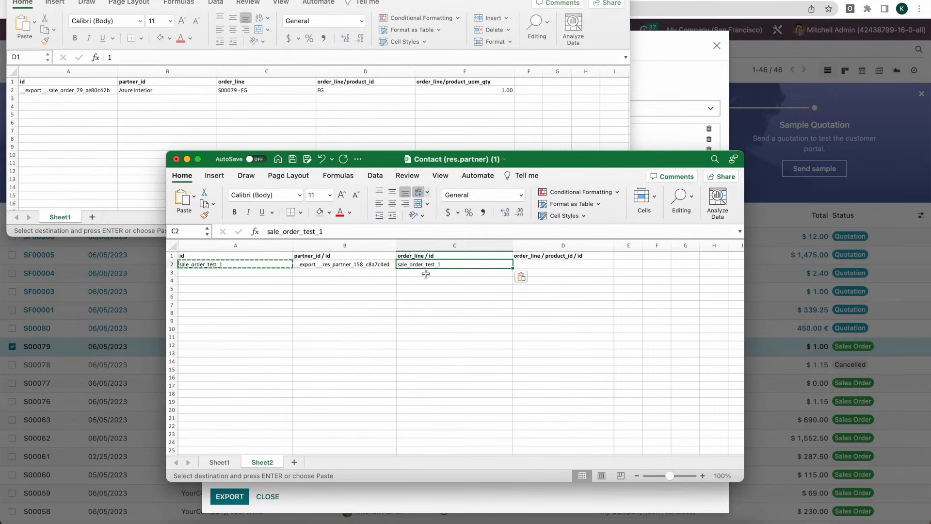
pyautogui.moveTo(512, 268); pyautogui.dragTo(513, 324)
pyautogui.click(433, 269)
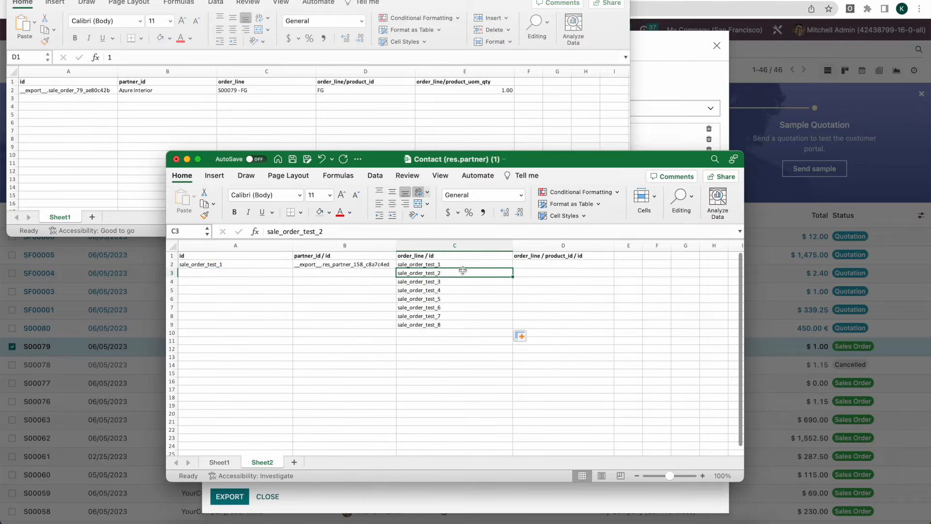
# - Change C2 to sale_order_line_test_1 and fill the numbered series down over C3:C9
pyautogui.doubleClick(427, 265)
pyautogui.write('line_')
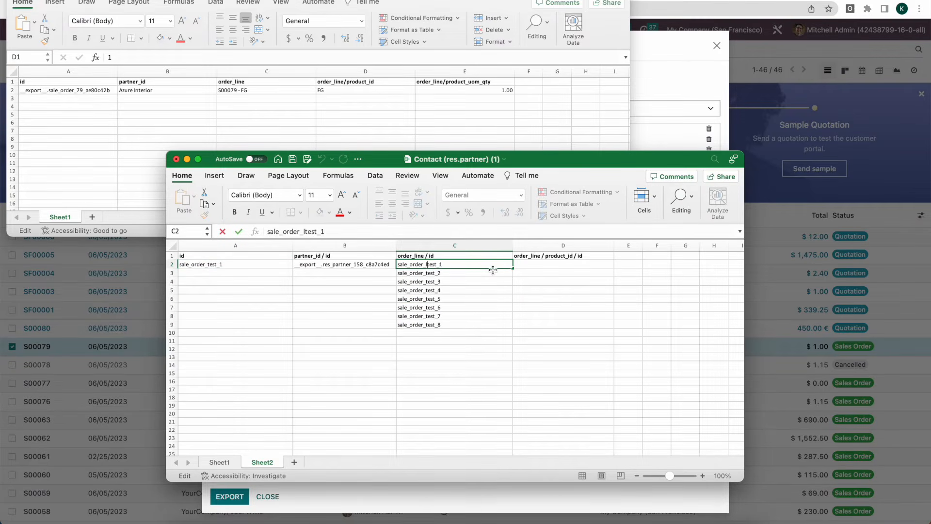
pyautogui.press('Return')
pyautogui.click(492, 266)
pyautogui.moveTo(515, 267); pyautogui.dragTo(510, 326)
pyautogui.click(541, 294)
pyautogui.click(543, 265)
pyautogui.click(601, 255)
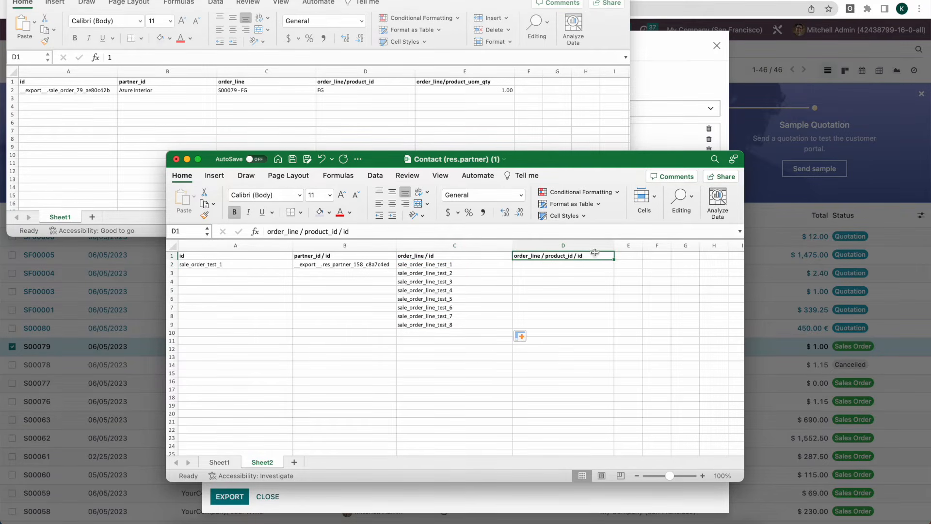
# - Copy the header order_line/product_uom_qty from the exported sales order into E1 of Sheet2 and widen column E
pyautogui.click(469, 88)
pyautogui.click(465, 82)
pyautogui.press('super+c')
pyautogui.click(661, 283)
pyautogui.click(621, 255)
pyautogui.press('super+v')
pyautogui.moveTo(643, 246); pyautogui.dragTo(702, 245)
pyautogui.click(638, 290)
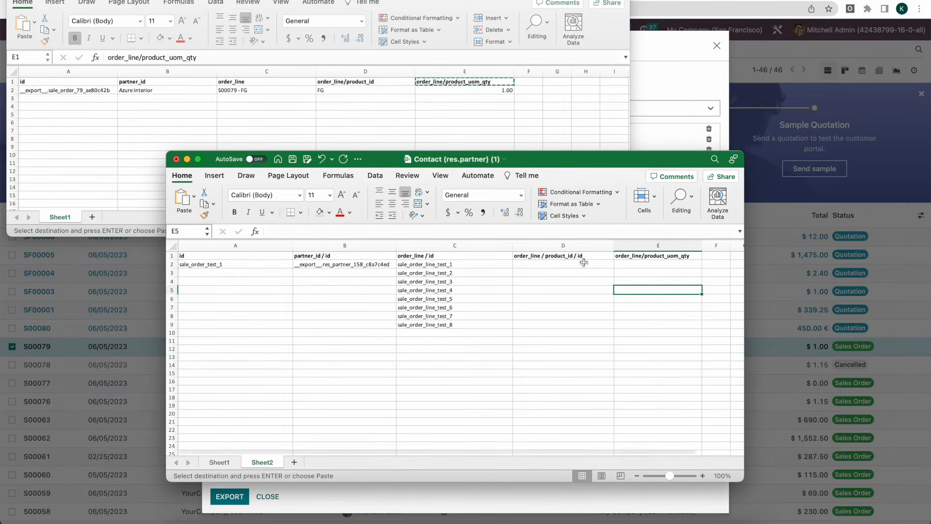
# - Enter the order line quantities 2, 3, 4, 2, 3, 4, 5 and 2 in cells E2 to E9
pyautogui.click(646, 265)
pyautogui.write('2')
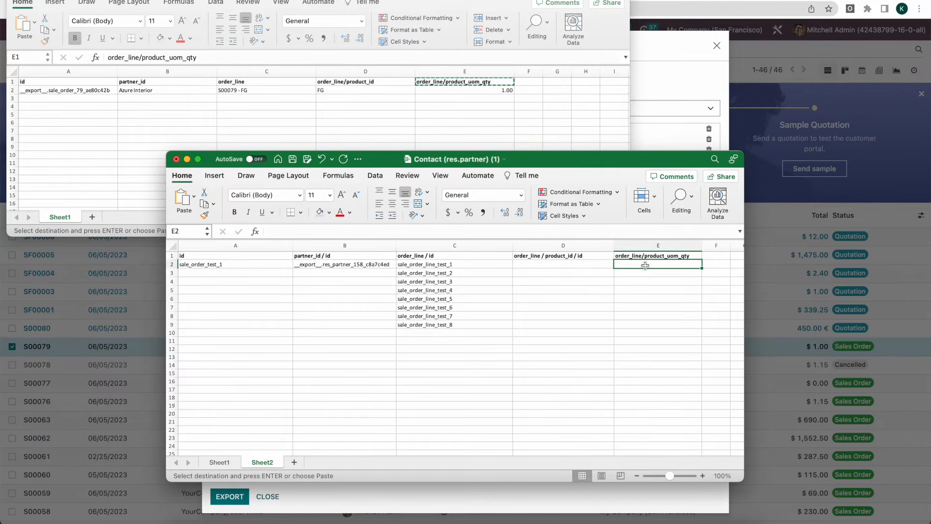
pyautogui.press('Return')
pyautogui.write('3')
pyautogui.press('Return')
pyautogui.write('4')
pyautogui.press('Return')
pyautogui.write('2')
pyautogui.press('Return')
pyautogui.write('3')
pyautogui.press('Return')
pyautogui.write('4')
pyautogui.press('Return')
pyautogui.write('5')
pyautogui.press('Return')
pyautogui.write('2')
pyautogui.press('Return')
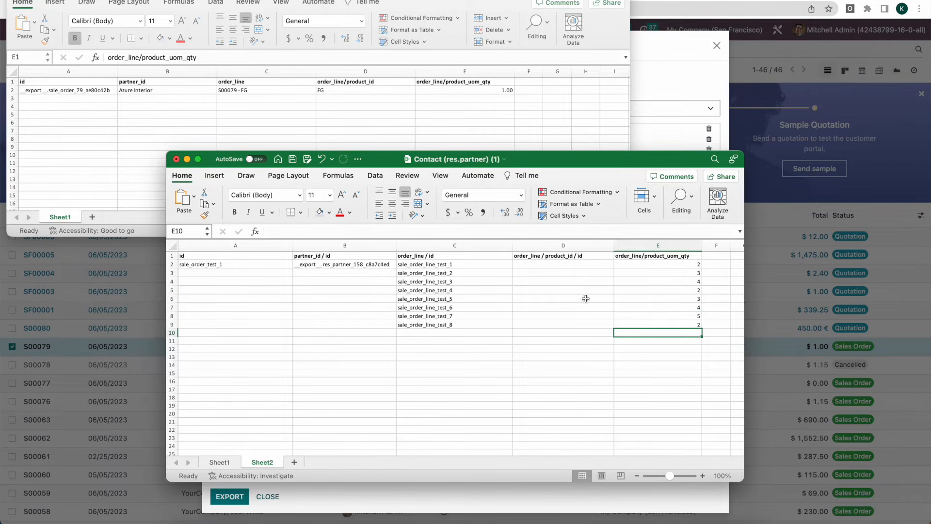
# - Switch back to Odoo, close the Export Data dialog and deselect order S00079 in the quotations list
pyautogui.click(541, 267)
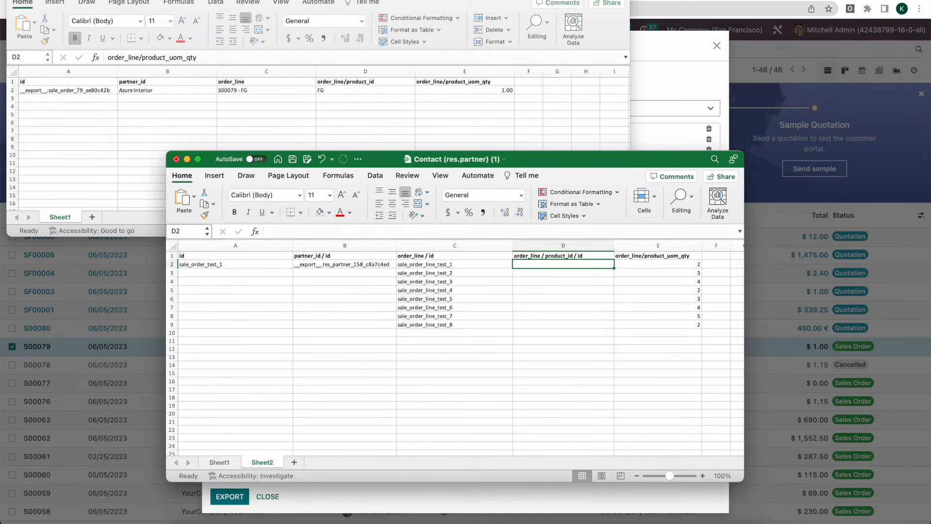
pyautogui.click(16, 1)
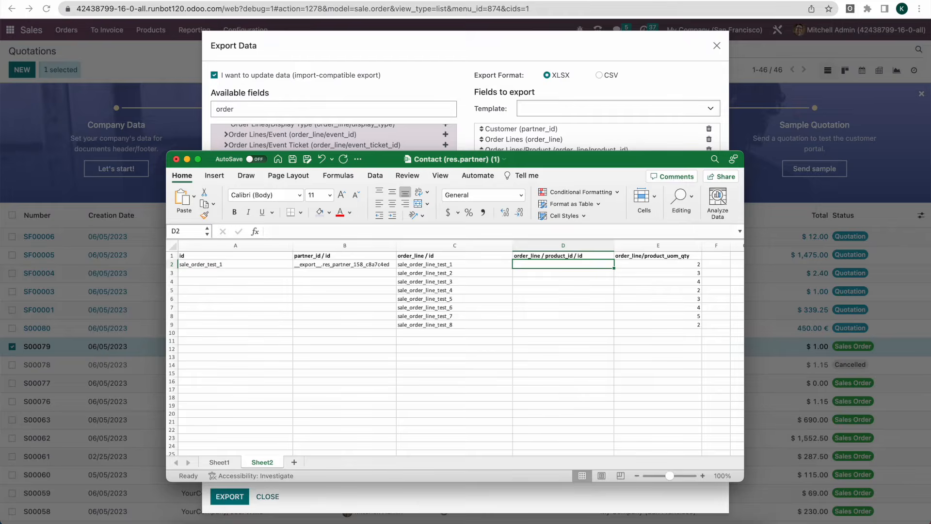
pyautogui.click(244, 91)
pyautogui.click(716, 45)
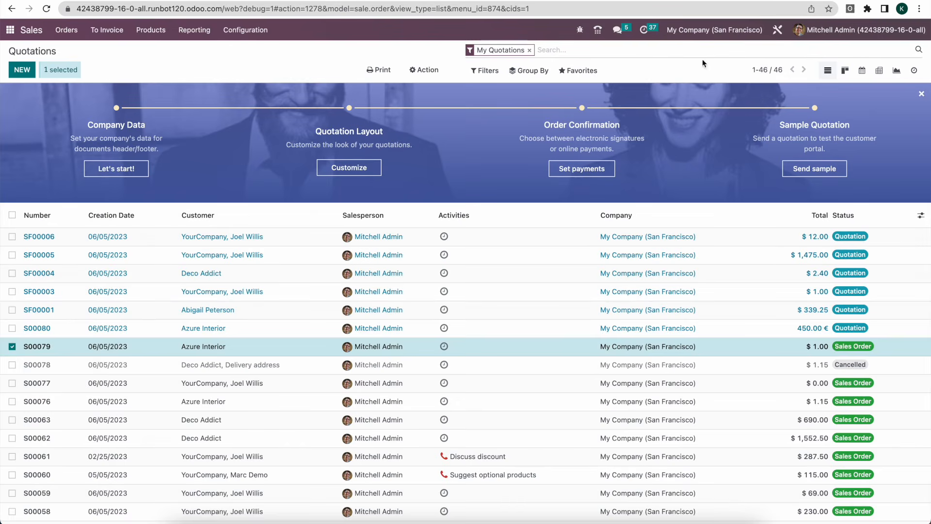
pyautogui.click(12, 347)
# - Open the Products list and highlight its model product.template in the page address
pyautogui.click(160, 34)
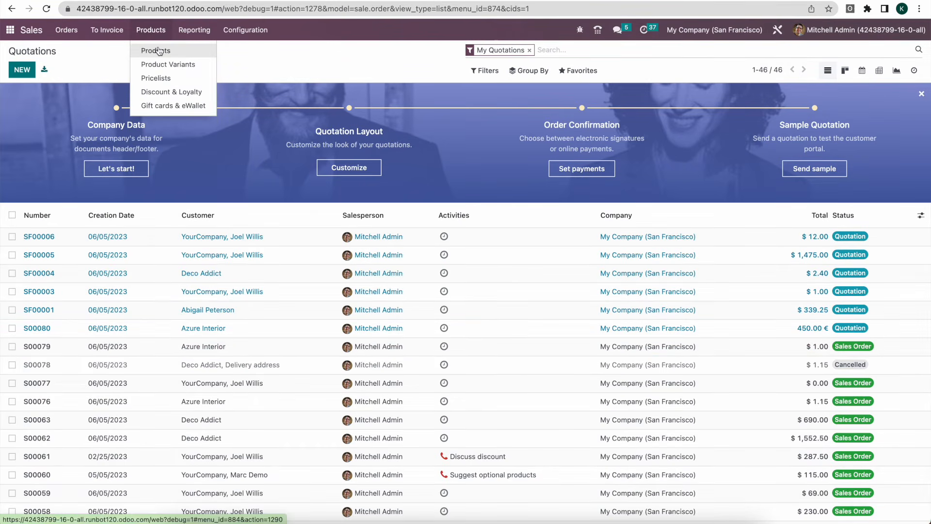
pyautogui.click(158, 50)
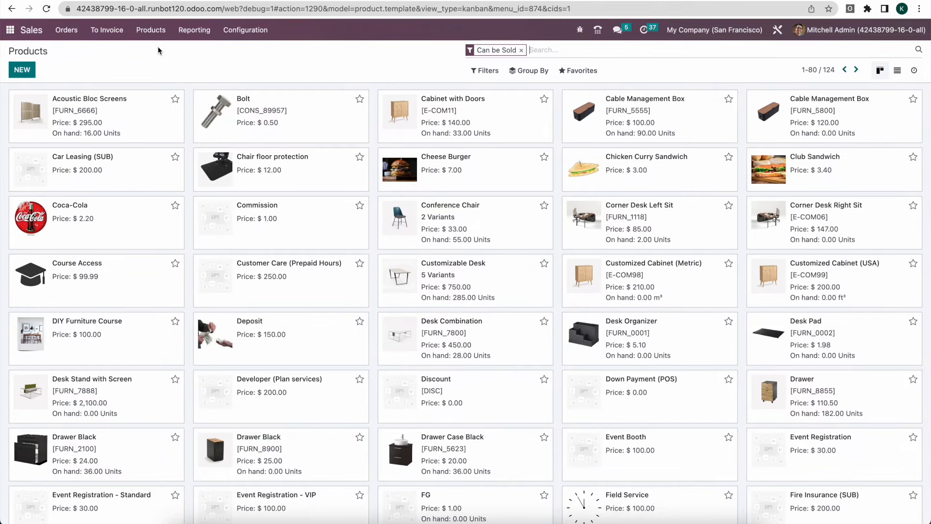
pyautogui.moveTo(332, 5); pyautogui.dragTo(418, 7)
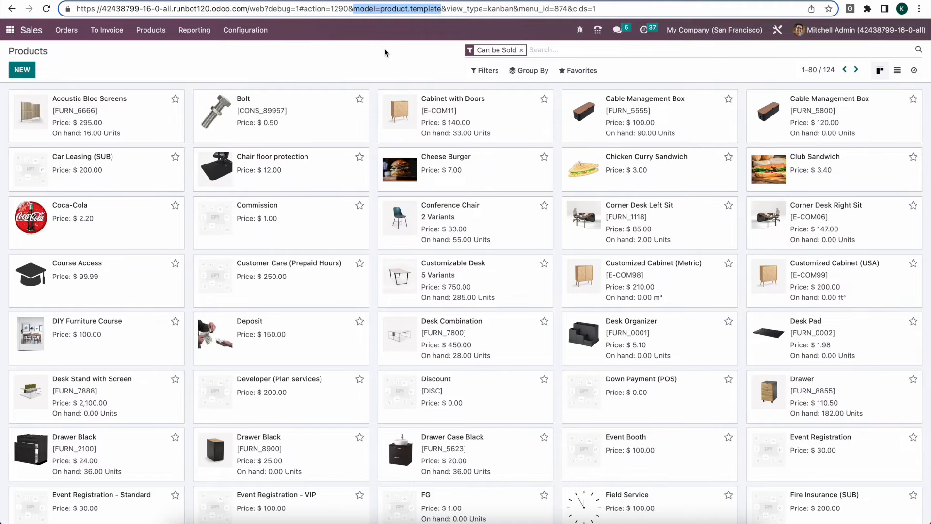
# - Open the Product Variants list and highlight its model product.product in the page address
pyautogui.click(151, 30)
pyautogui.click(156, 62)
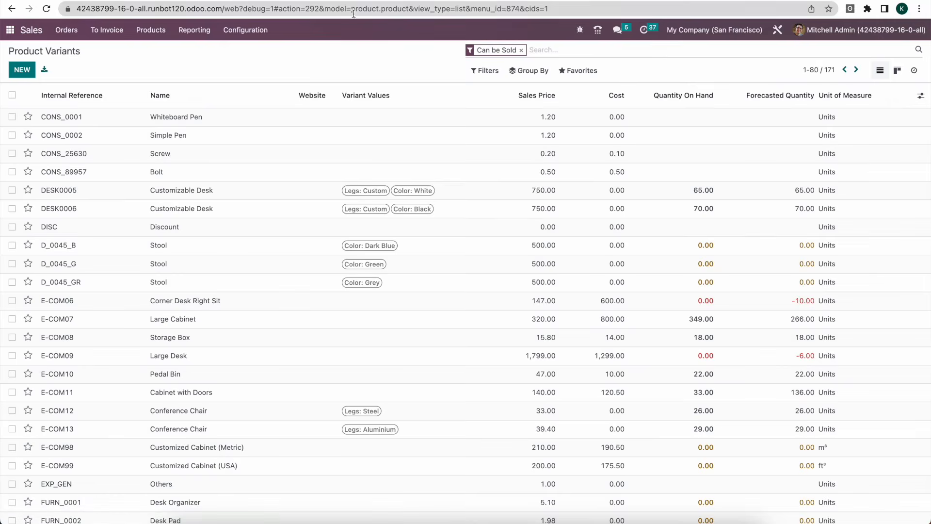
pyautogui.moveTo(324, 6); pyautogui.dragTo(408, 9)
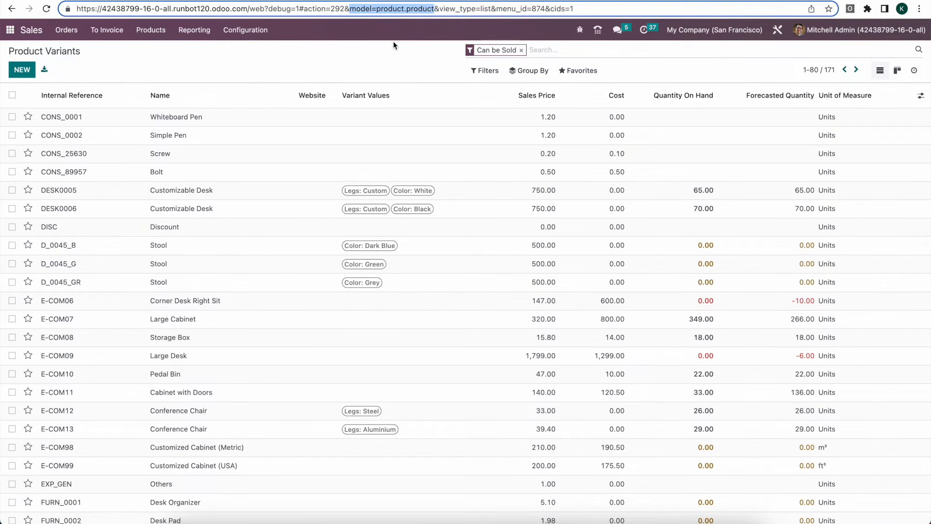
pyautogui.click(202, 59)
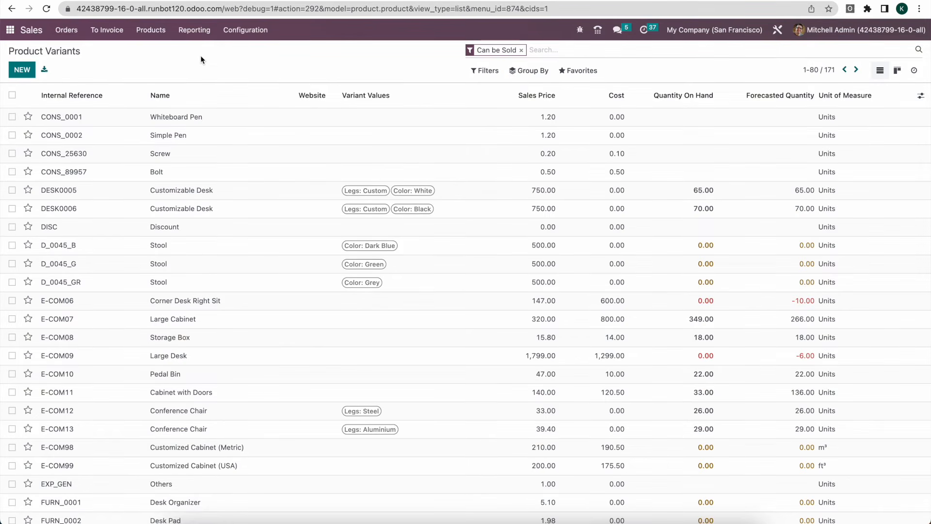
# - Start a new quotation from the quotations list and add an empty product line to its order lines
pyautogui.click(74, 31)
pyautogui.click(75, 50)
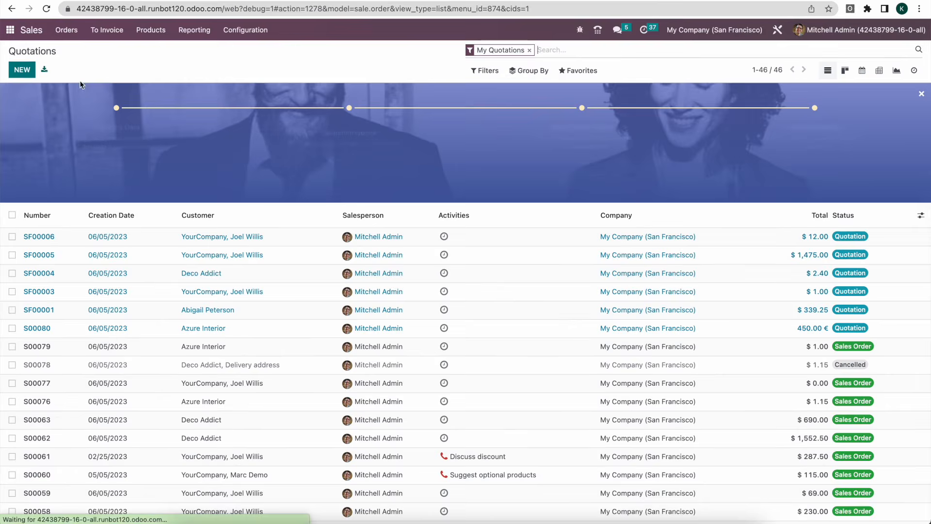
pyautogui.click(22, 69)
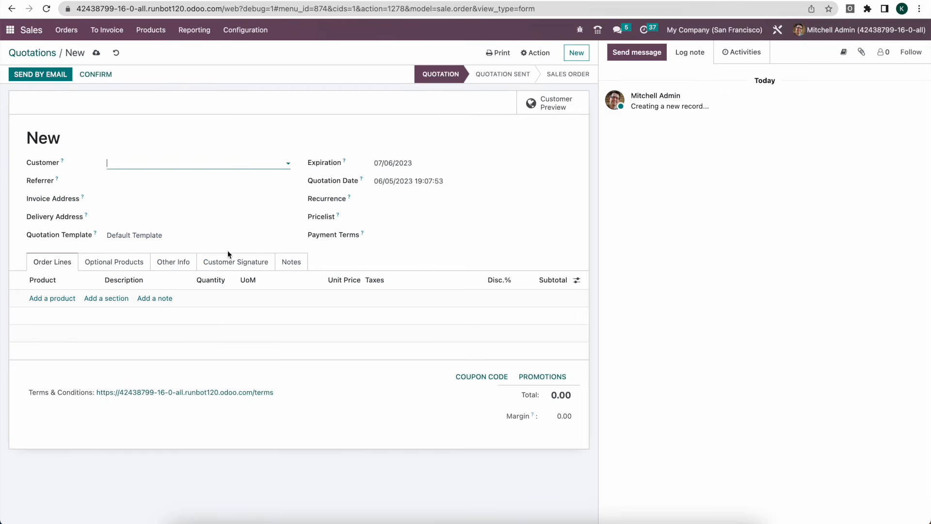
pyautogui.click(55, 299)
pyautogui.moveTo(54, 281)
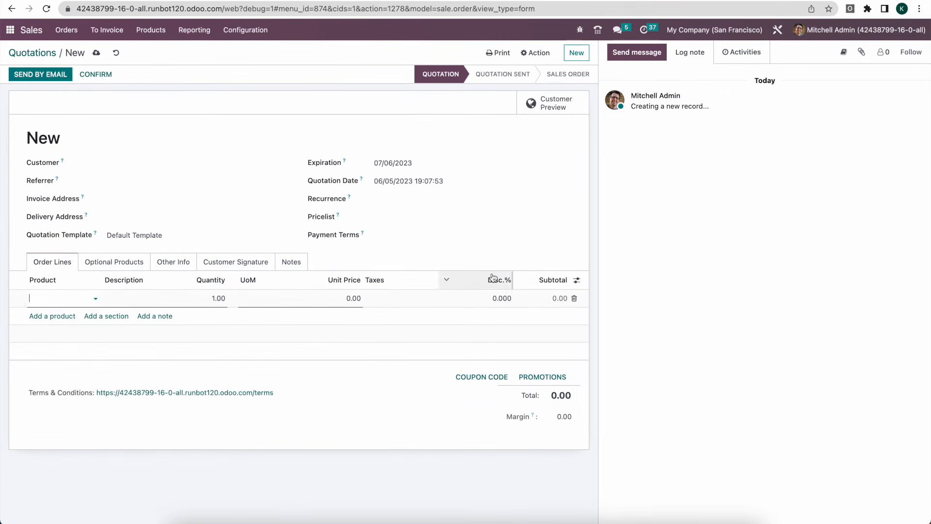
# - Show the Product Variant (product_id) column in the order lines and examine the field details of both product columns
pyautogui.click(577, 280)
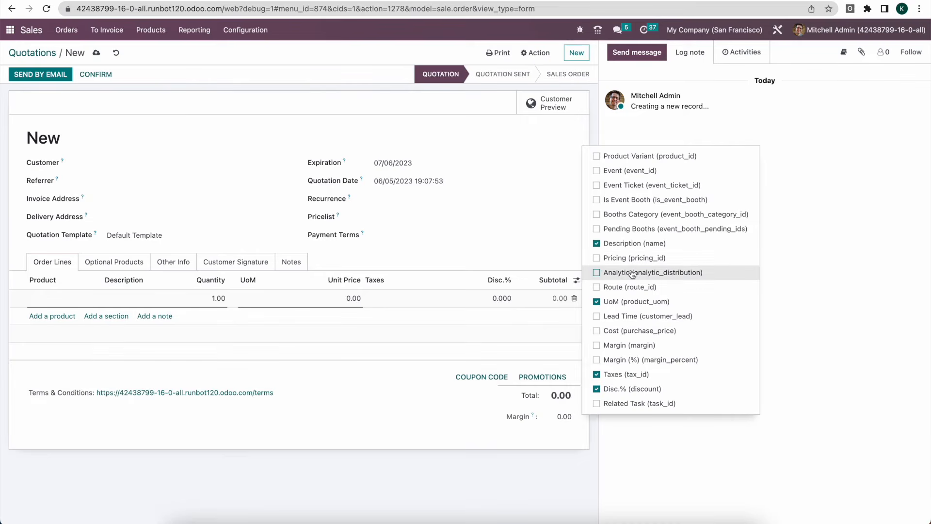
pyautogui.click(626, 160)
pyautogui.click(68, 298)
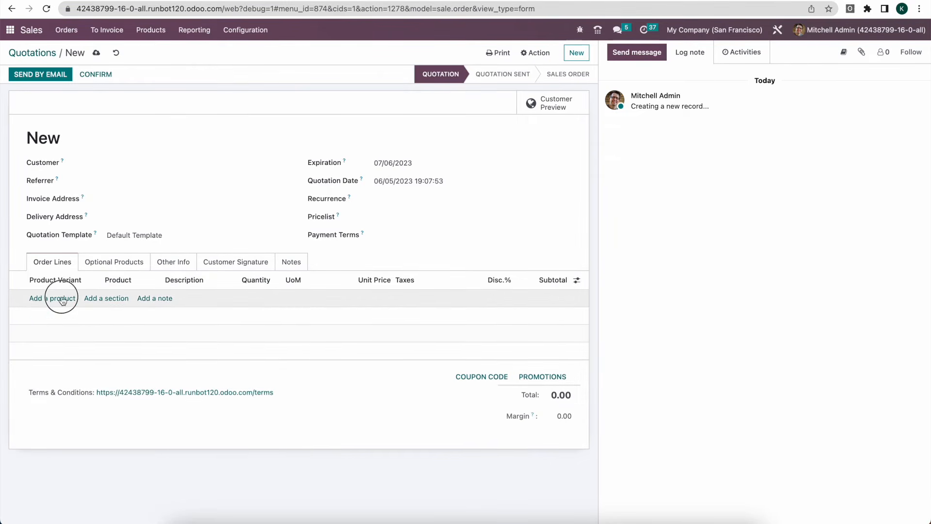
pyautogui.moveTo(68, 288)
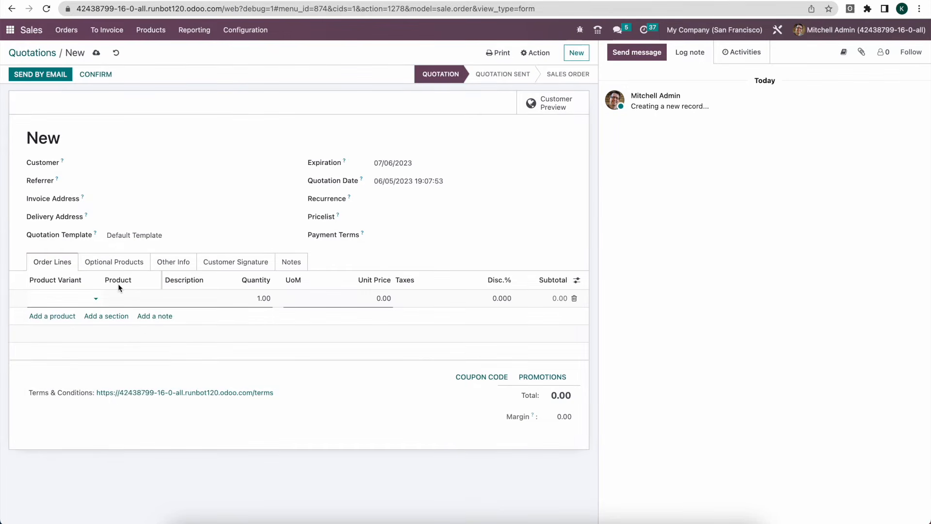
pyautogui.moveTo(118, 286)
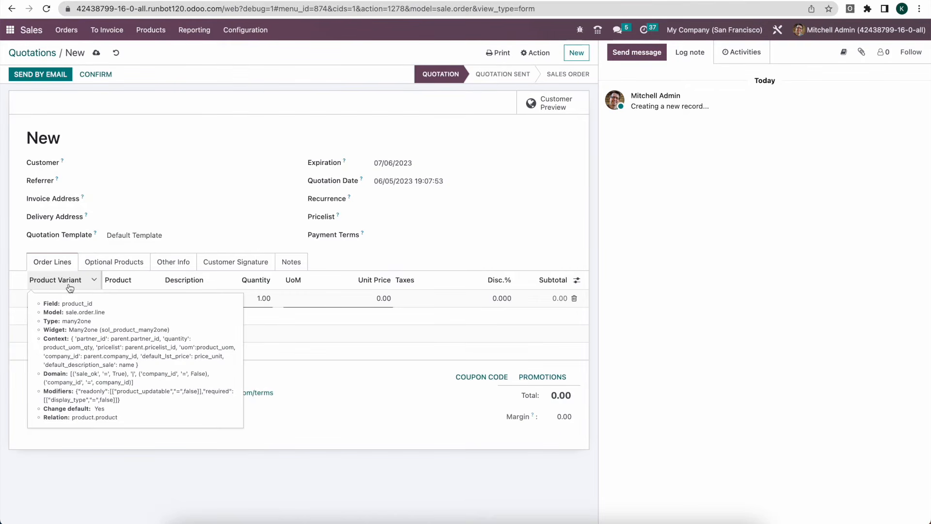
# - Check the product header in D1 of the contact workbook, then return to Odoo and open the Product Variants list
pyautogui.press('super+Tab')
pyautogui.click(557, 257)
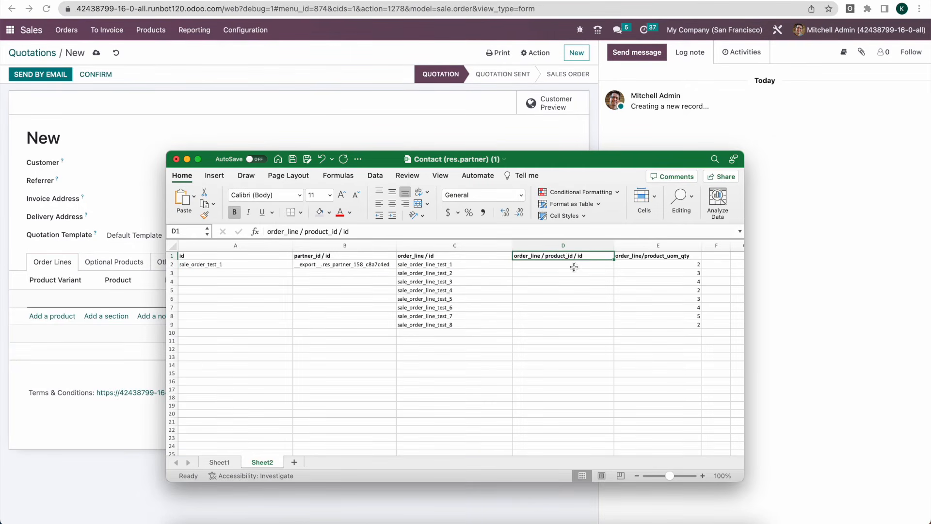
pyautogui.click(312, 107)
pyautogui.click(151, 30)
pyautogui.click(154, 51)
pyautogui.click(151, 33)
pyautogui.click(116, 53)
pyautogui.click(147, 34)
pyautogui.click(162, 64)
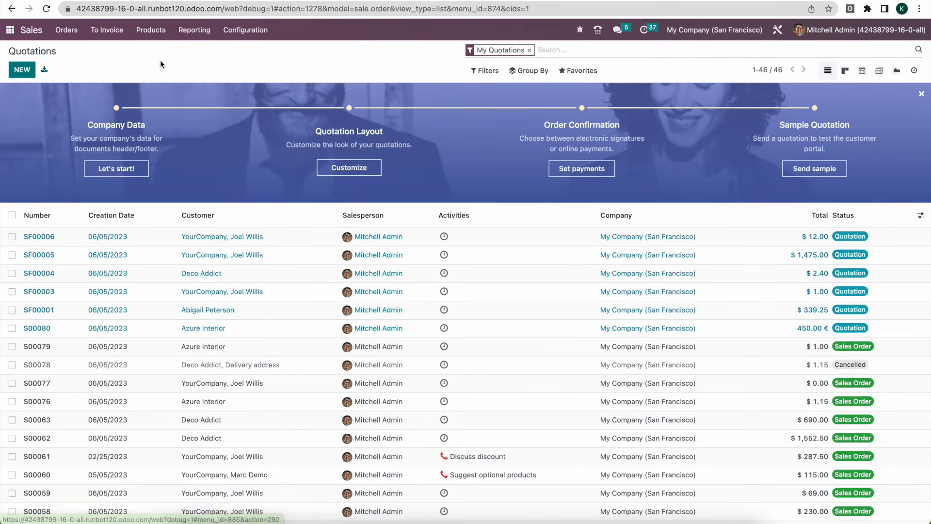
# - Select the variants D_0045_GR, E-COM08, E-COM98, FURN_0001, FURN_0005 and FURN_0007 in the Product Variants list
pyautogui.scroll(-1, 203, 126)
pyautogui.scroll(-3, 197, 187)
pyautogui.click(13, 204)
pyautogui.click(12, 259)
pyautogui.scroll(-3, 17, 264)
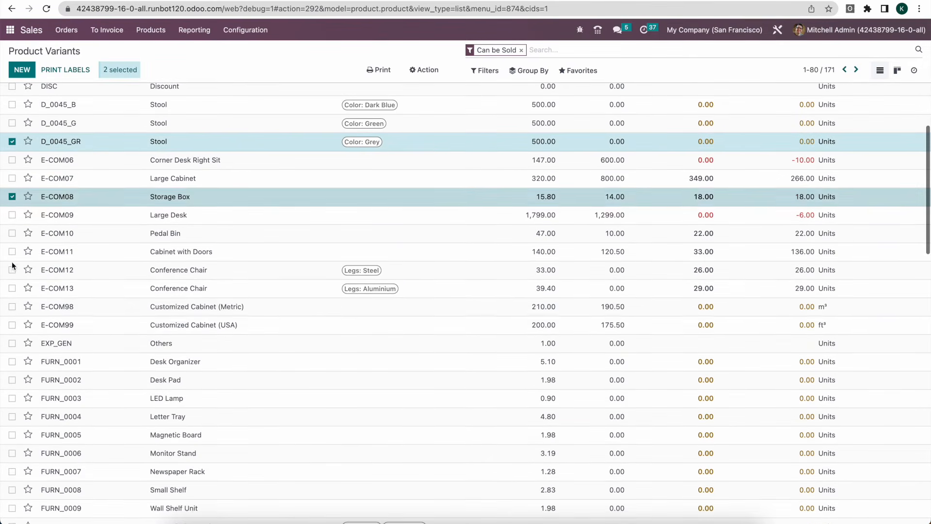
pyautogui.click(12, 307)
pyautogui.click(12, 361)
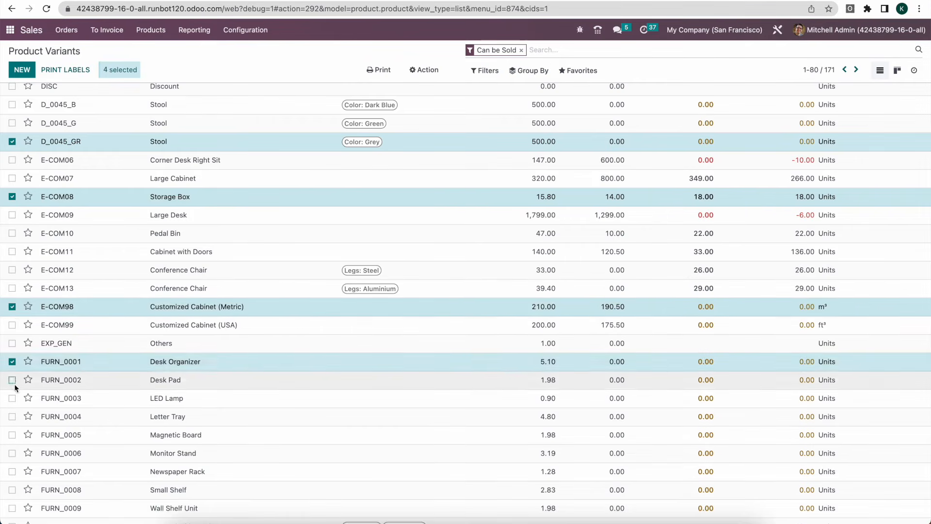
pyautogui.scroll(-2, 15, 391)
pyautogui.click(12, 388)
pyautogui.click(12, 425)
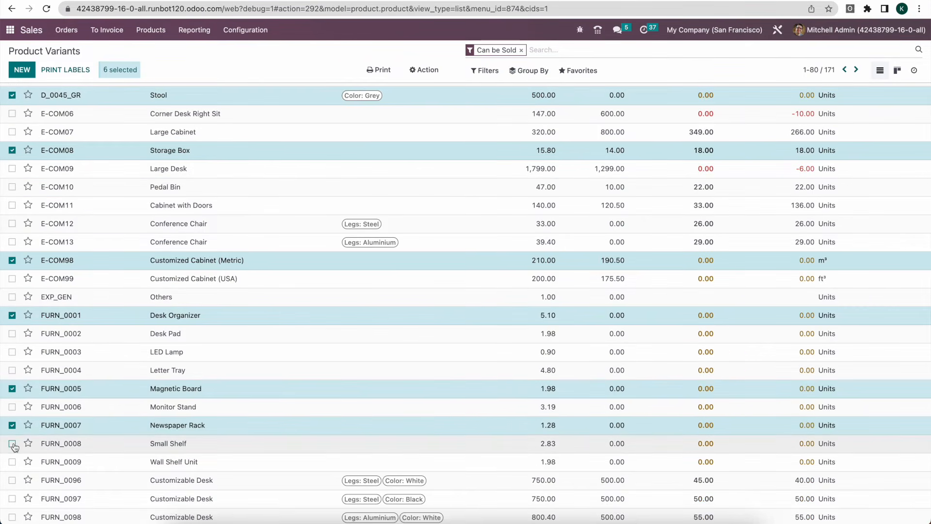
# - Check the order line rows C2:C9 in the workbook and add variants FURN_0003 and FURN_0096 to the Odoo selection
pyautogui.press('super+Tab')
pyautogui.moveTo(474, 266); pyautogui.dragTo(473, 325)
pyautogui.press('super+Tab')
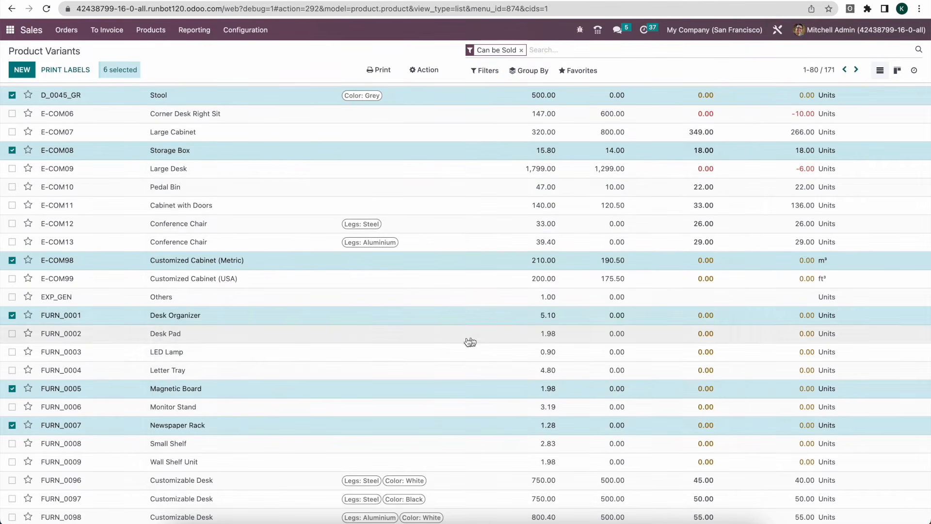
pyautogui.click(12, 351)
pyautogui.click(12, 480)
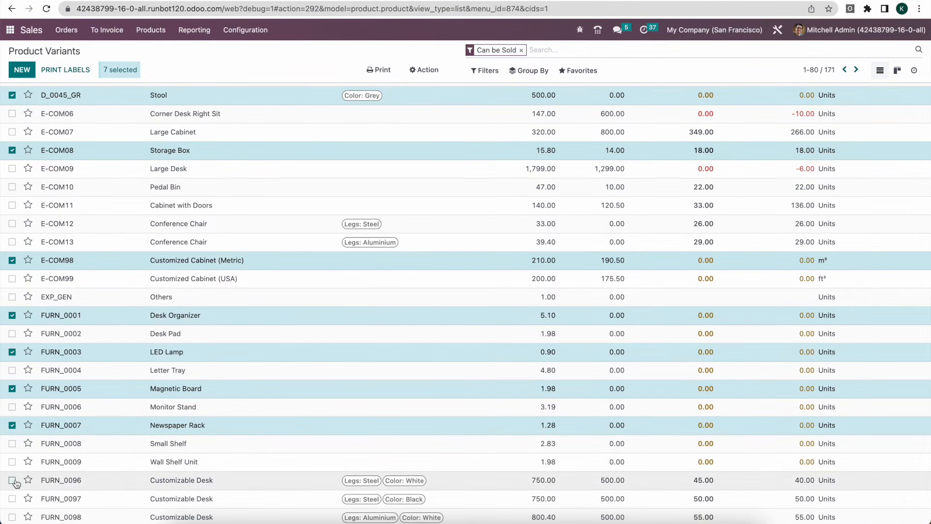
# - Start an import-compatible export of the eight selected product variants and remove all preset fields from the fields to export
pyautogui.click(425, 69)
pyautogui.click(427, 89)
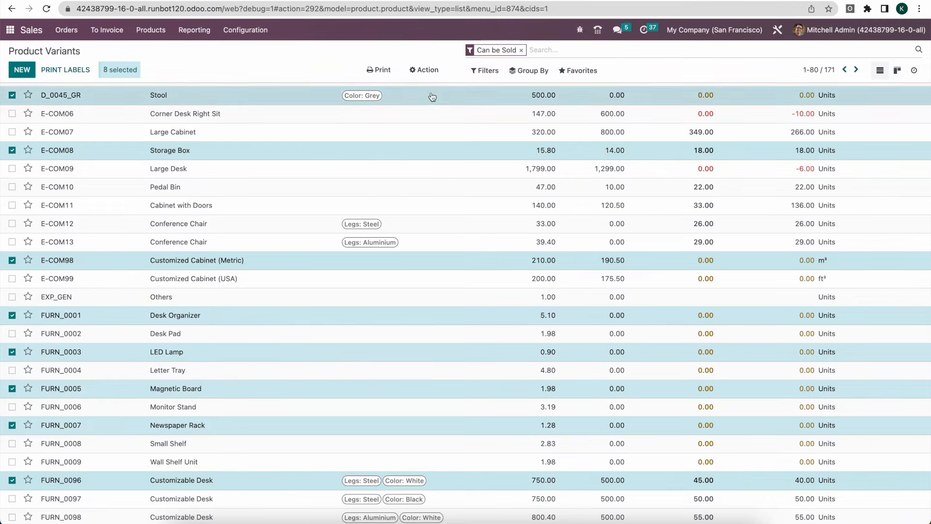
pyautogui.click(320, 75)
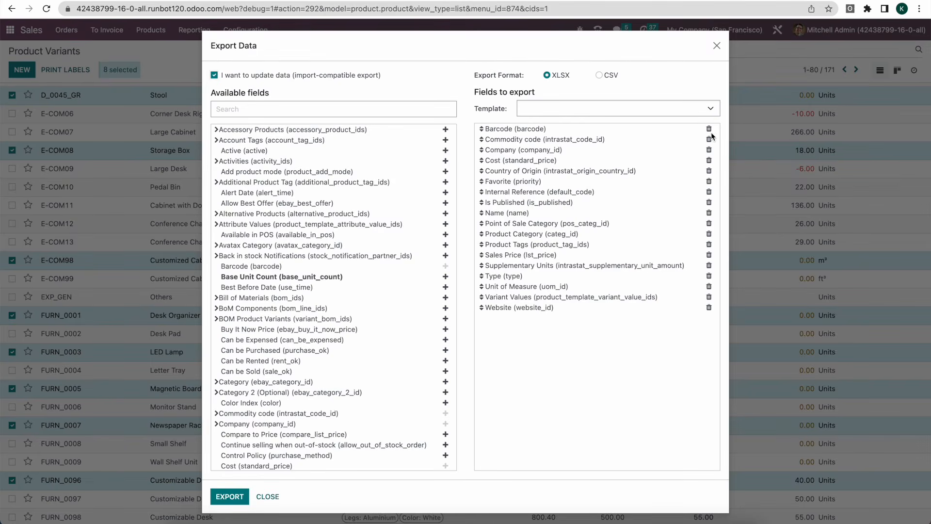
pyautogui.click(709, 130)
pyautogui.click(710, 130)
pyautogui.click(709, 130)
pyautogui.click(709, 130)
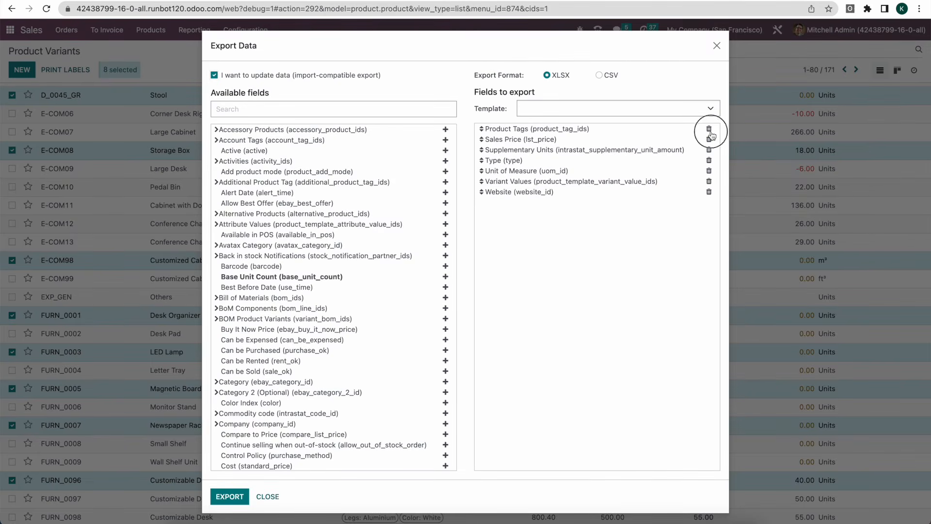
pyautogui.click(709, 130)
pyautogui.click(710, 131)
pyautogui.click(709, 131)
pyautogui.click(710, 131)
# - Add the Name (name) field to the export, export the variants as XLSX and open the downloaded file in Excel
pyautogui.write('name')
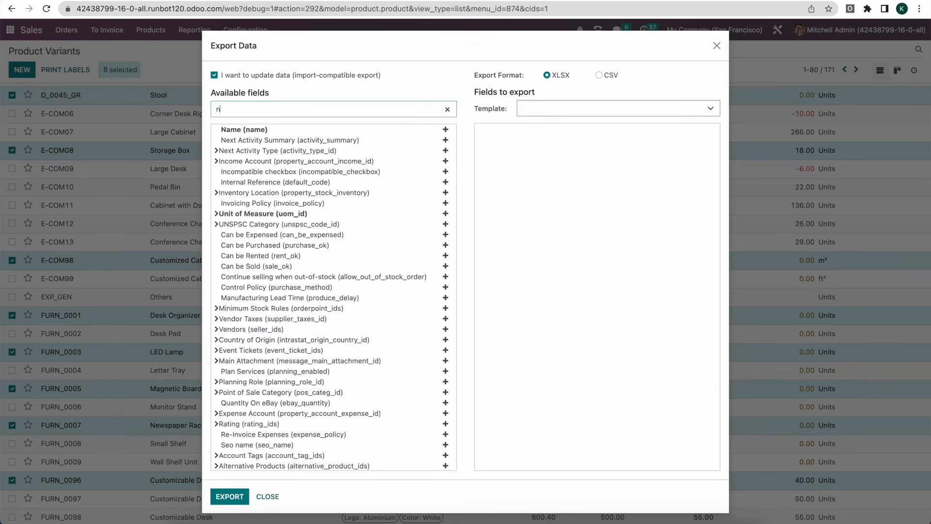
pyautogui.click(446, 130)
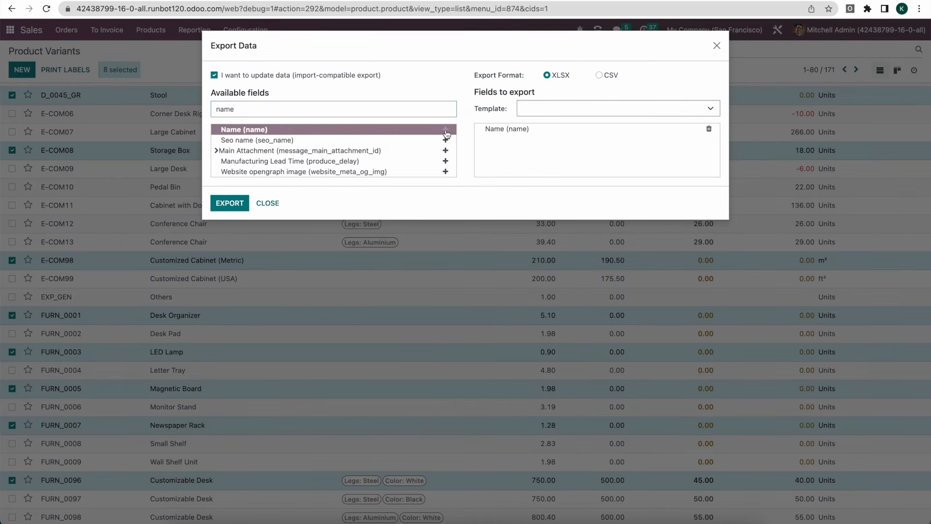
pyautogui.click(224, 203)
pyautogui.click(19, 513)
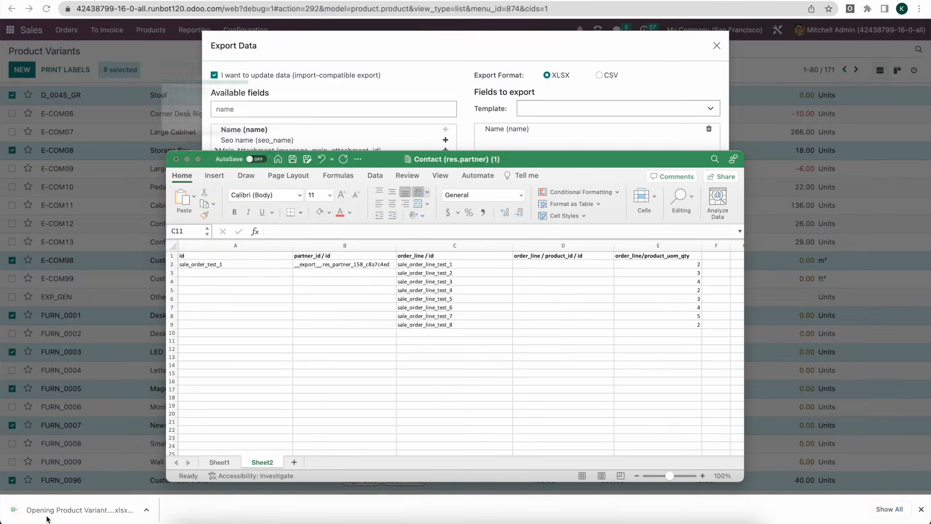
# - Copy the variant XML IDs A2:A9 from the exported file into the order_line / product_id / id column, D2:D9, of the contact workbook
pyautogui.moveTo(95, 94); pyautogui.dragTo(100, 167)
pyautogui.press('super+c')
pyautogui.click(545, 264)
pyautogui.click(547, 265)
pyautogui.press('super+v')
pyautogui.click(504, 383)
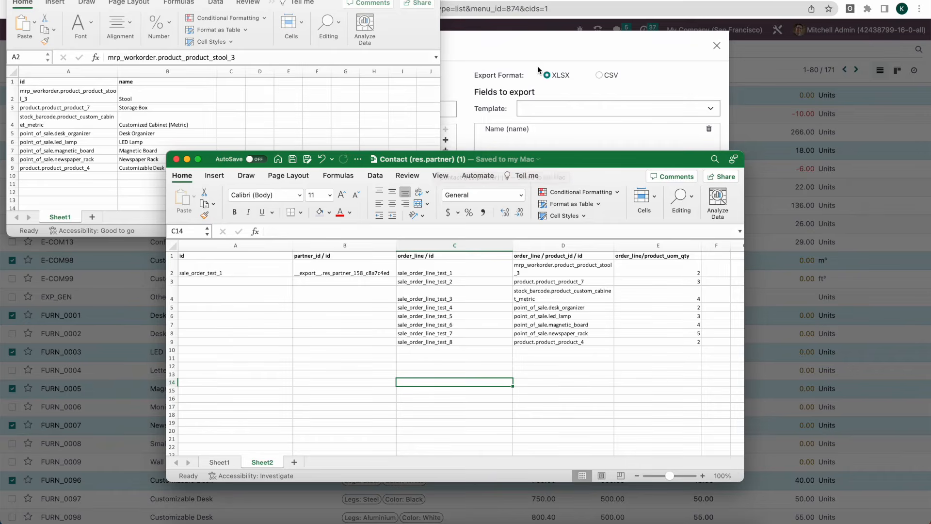
# - Return to Odoo, close the export dialog and open the Quotations list, checking the finished import sheet in the workbook
pyautogui.click(564, 41)
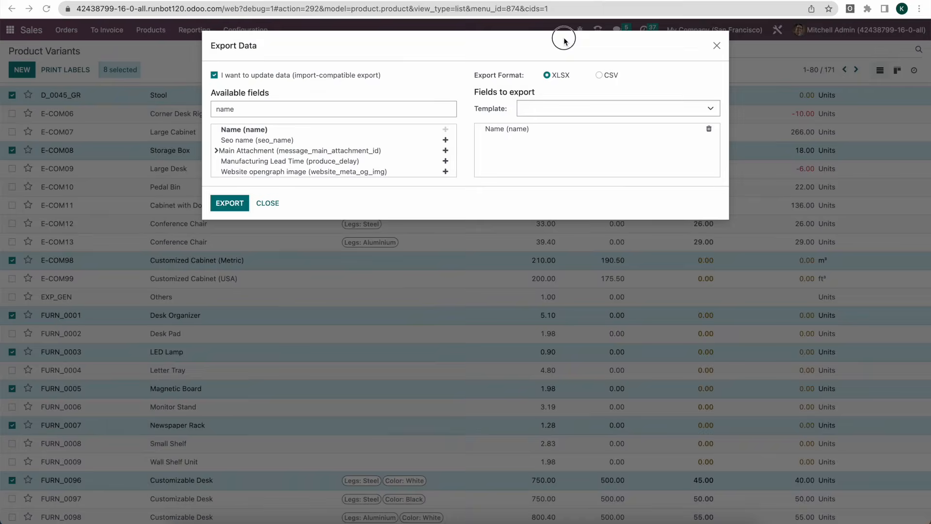
pyautogui.click(717, 45)
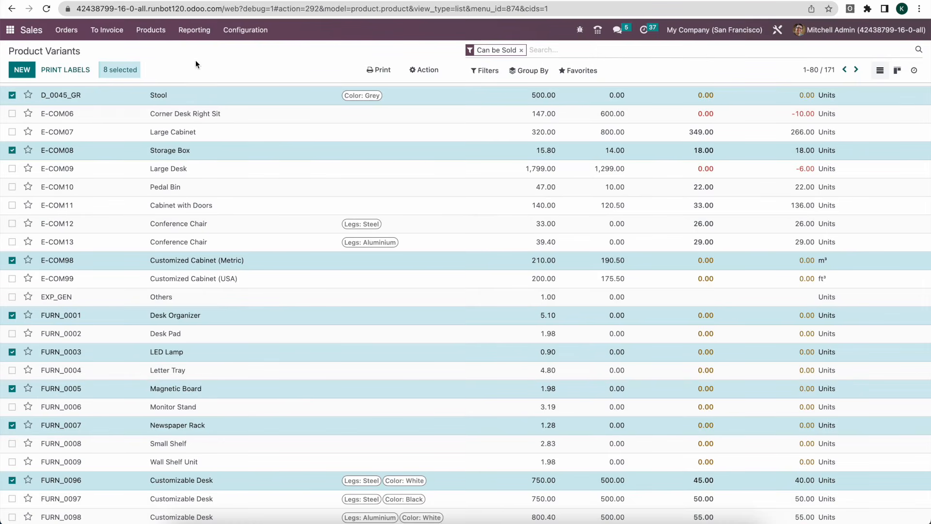
pyautogui.click(74, 32)
pyautogui.click(77, 50)
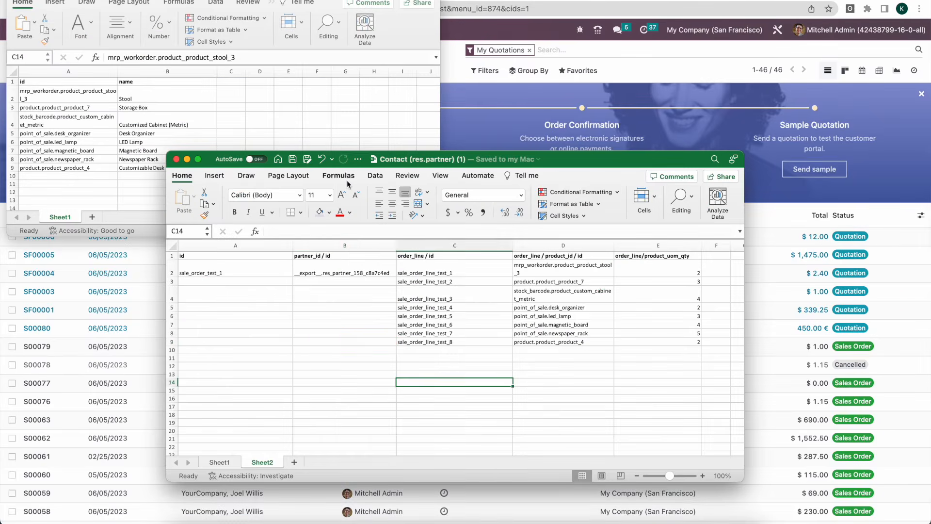
pyautogui.click(363, 342)
pyautogui.click(510, 135)
# - Start a record import from the Quotations list and upload Contact (res.partner) (1).xlsx from Downloads
pyautogui.click(578, 70)
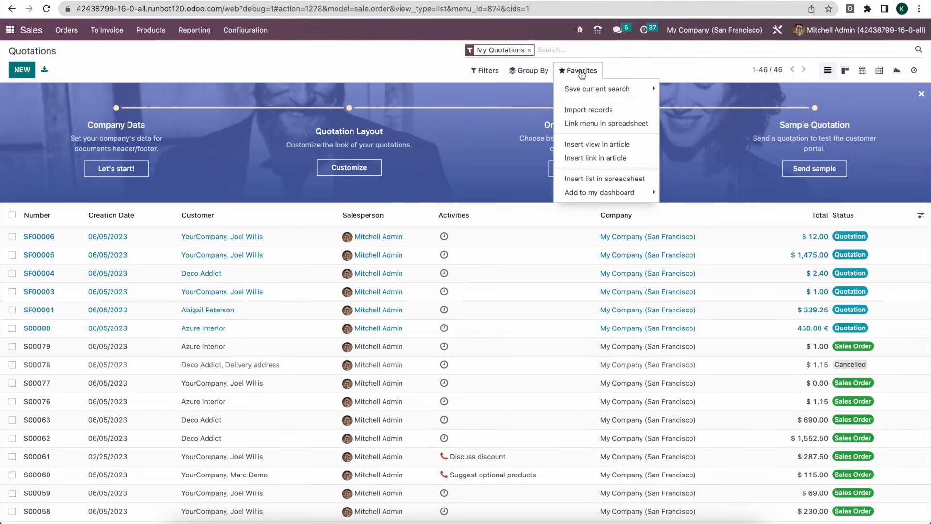
pyautogui.click(583, 113)
pyautogui.click(28, 70)
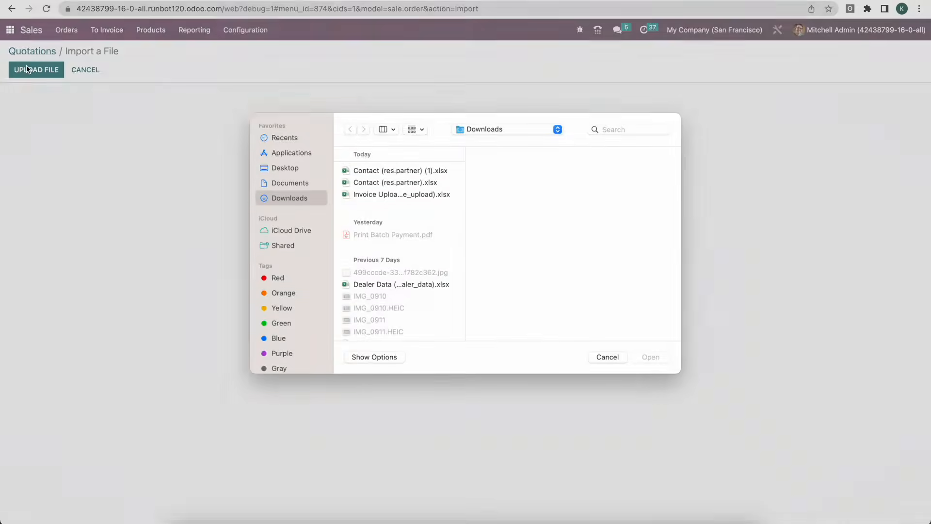
pyautogui.doubleClick(407, 183)
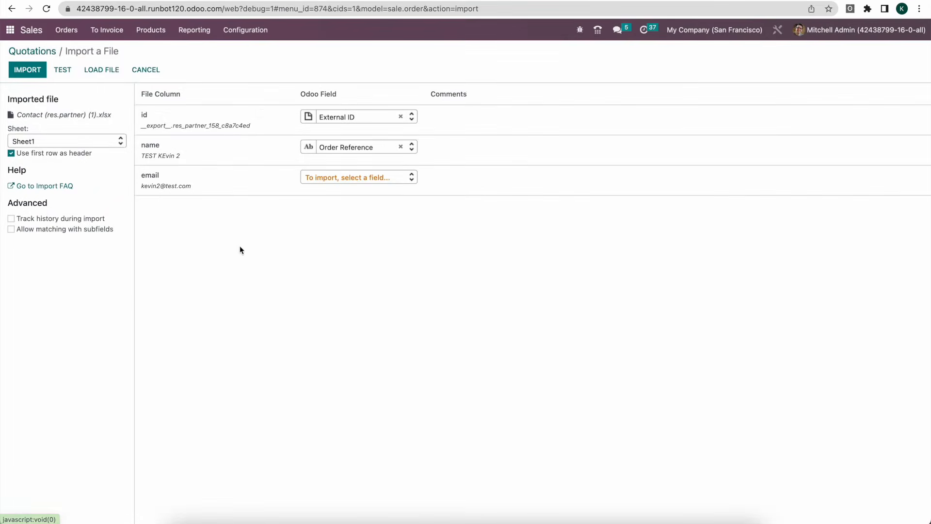
# - Check in the workbook which sheet holds the order data and choose Sheet2 as the sheet to import in Odoo
pyautogui.press('super+Tab')
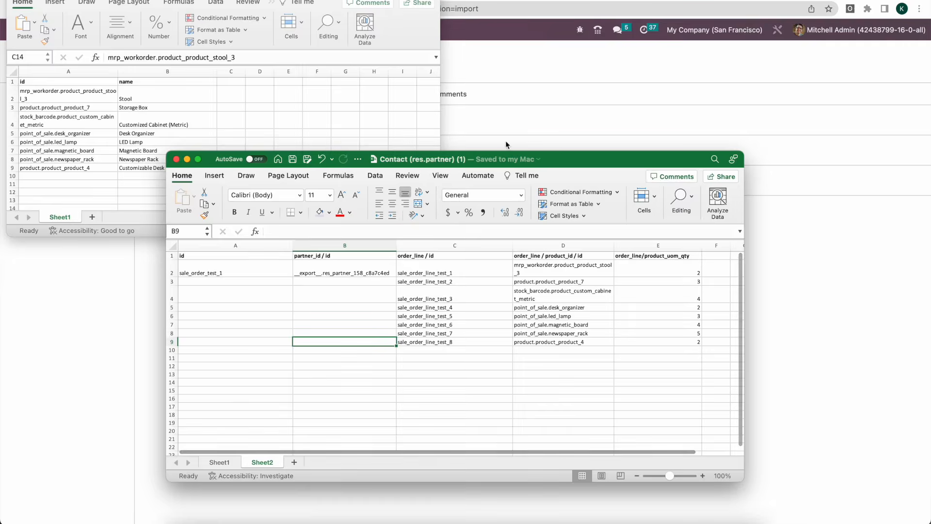
pyautogui.click(522, 118)
pyautogui.click(33, 141)
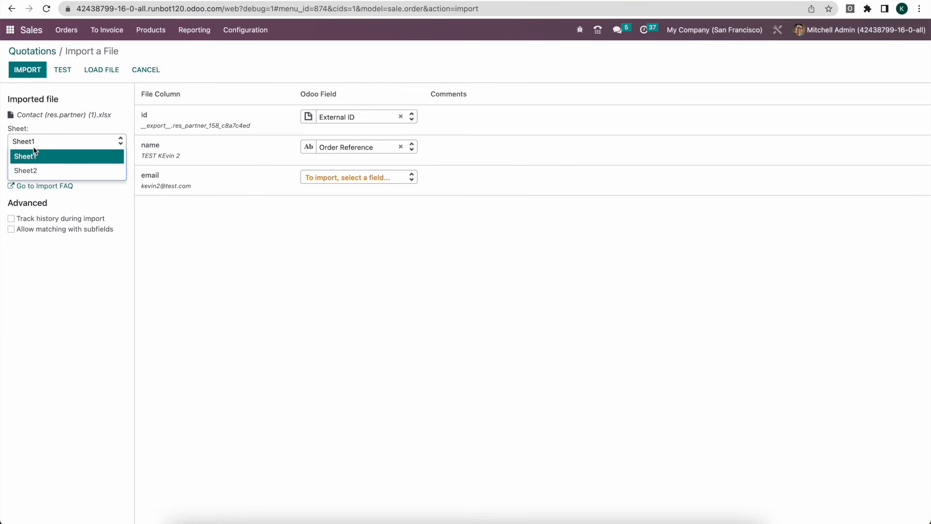
pyautogui.click(35, 171)
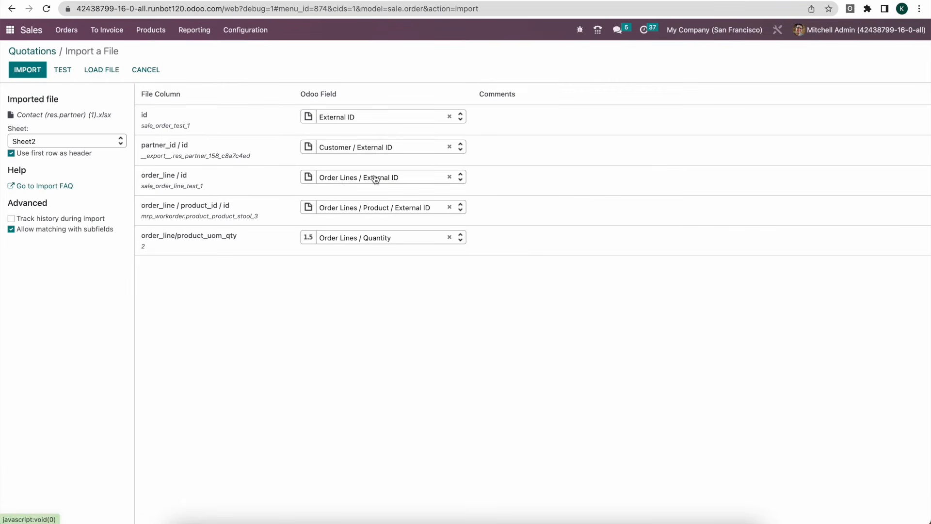
# - Compare the order line IDs C2:C9 and product IDs D2:D9 in the workbook with the Odoo import field mapping
pyautogui.press('super+Tab')
pyautogui.moveTo(493, 273); pyautogui.dragTo(476, 342)
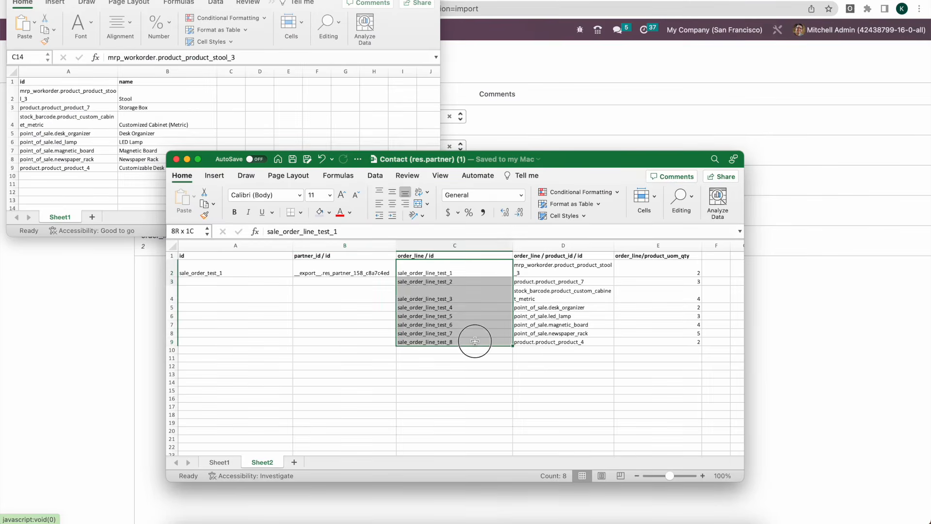
pyautogui.press('super+Tab')
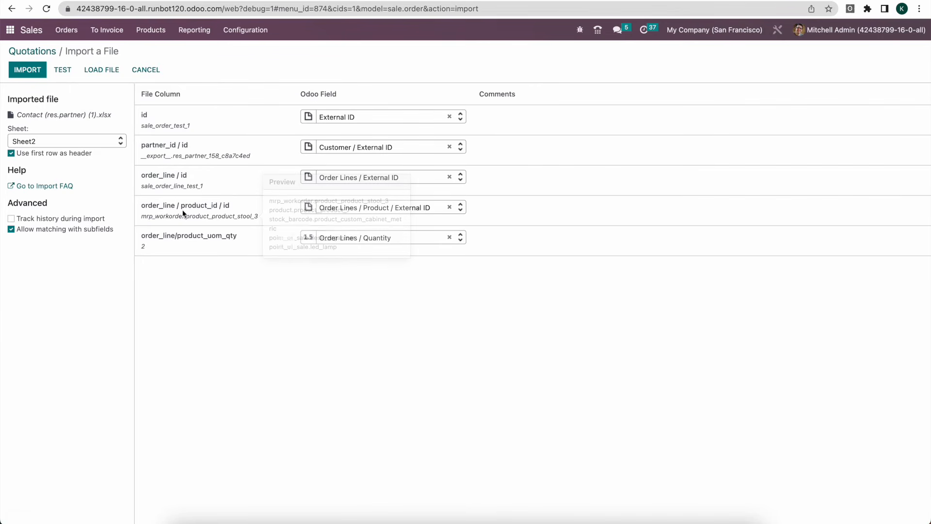
pyautogui.press('super+Tab')
pyautogui.moveTo(561, 264); pyautogui.dragTo(558, 340)
pyautogui.press('super+Tab')
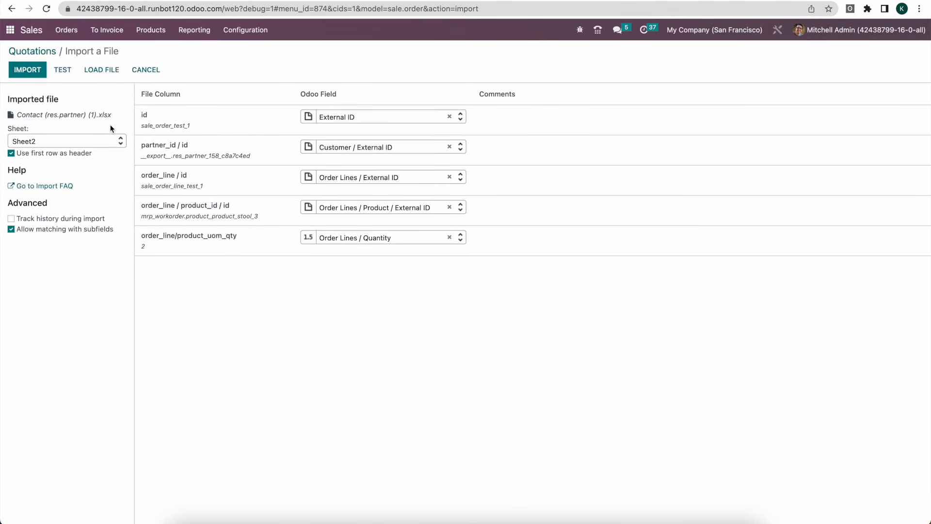
# - Test and run the Sheet2 sale order import, and open the newly imported quotation
pyautogui.click(63, 71)
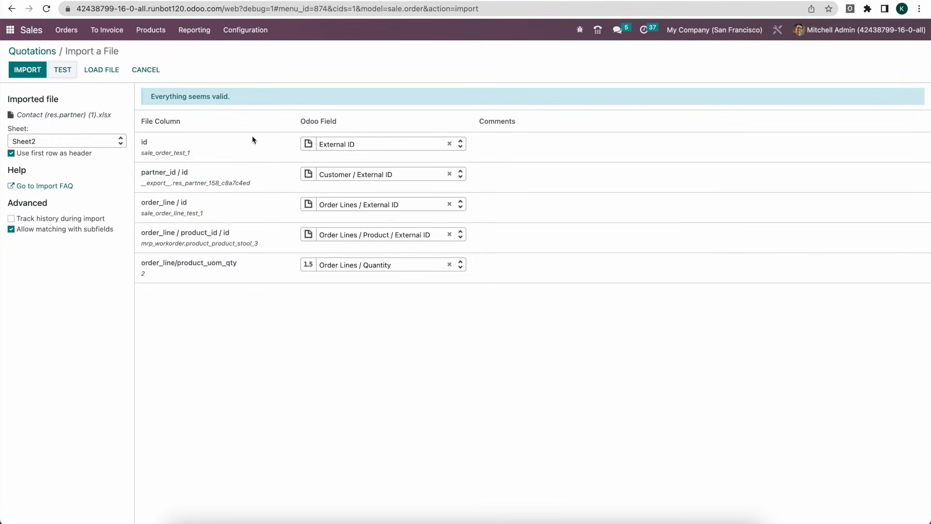
pyautogui.click(31, 74)
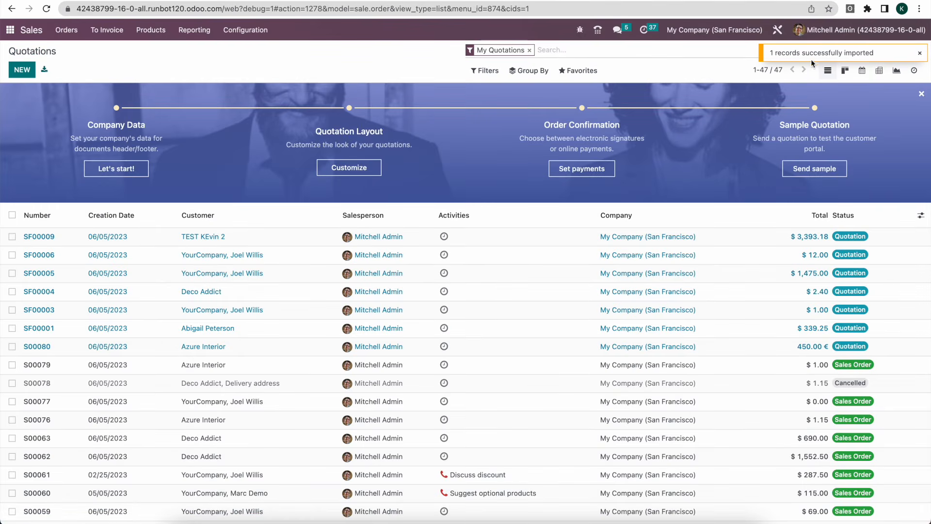
pyautogui.click(221, 244)
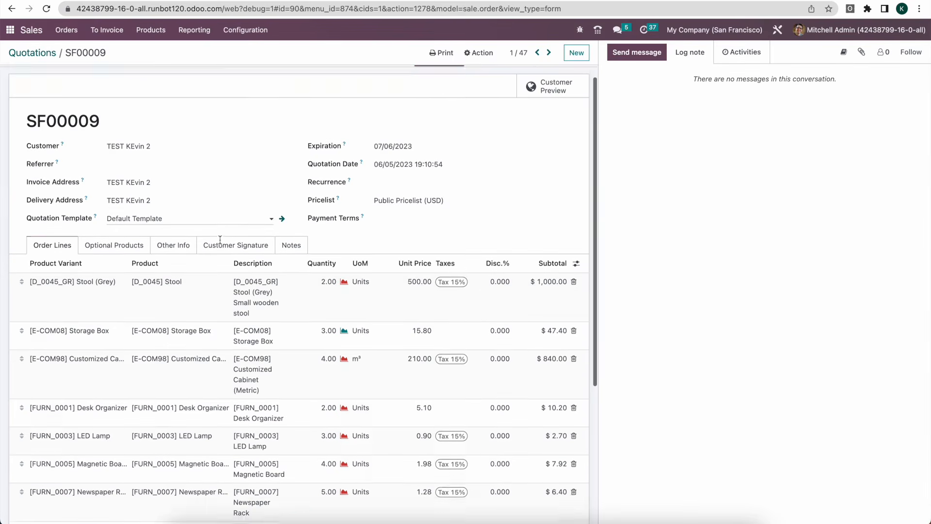
# - Examine the customer details and all order line products and quantities on the imported quotation
pyautogui.scroll(-2, 228, 252)
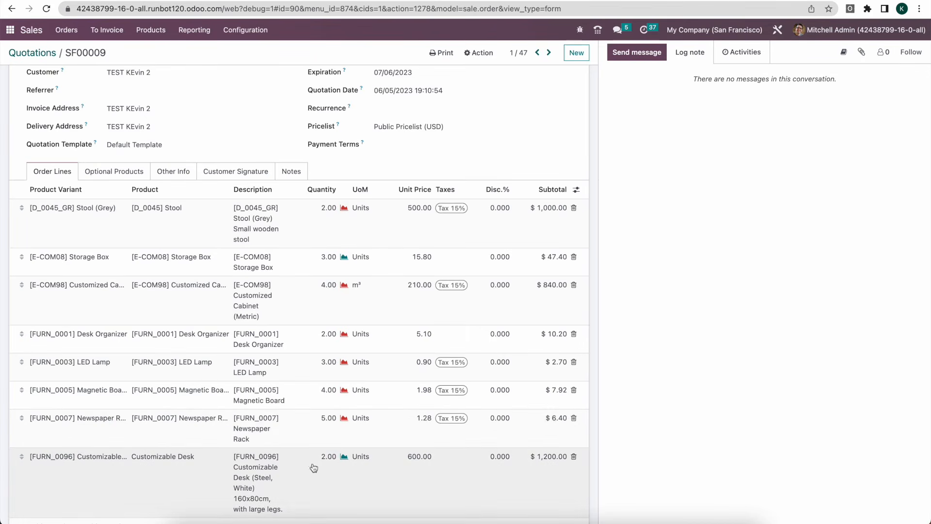
pyautogui.scroll(2, 314, 491)
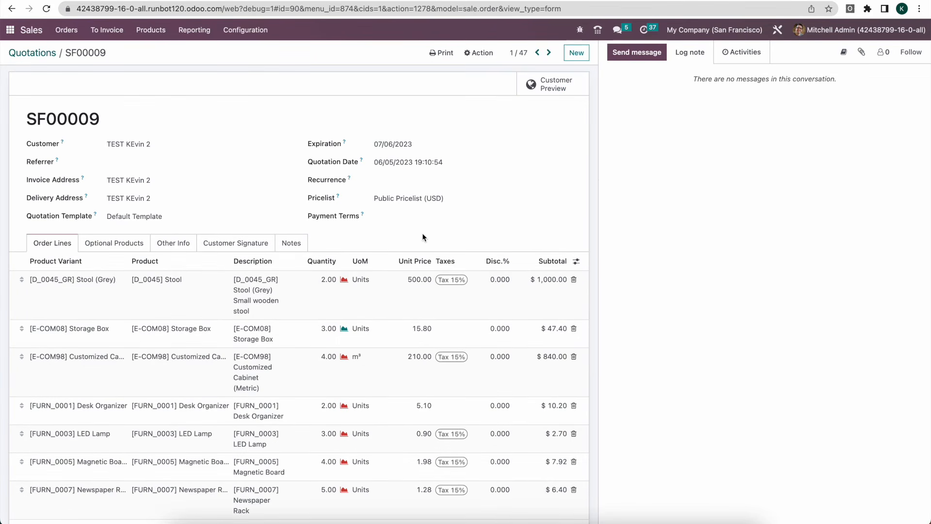
pyautogui.scroll(-1, 420, 236)
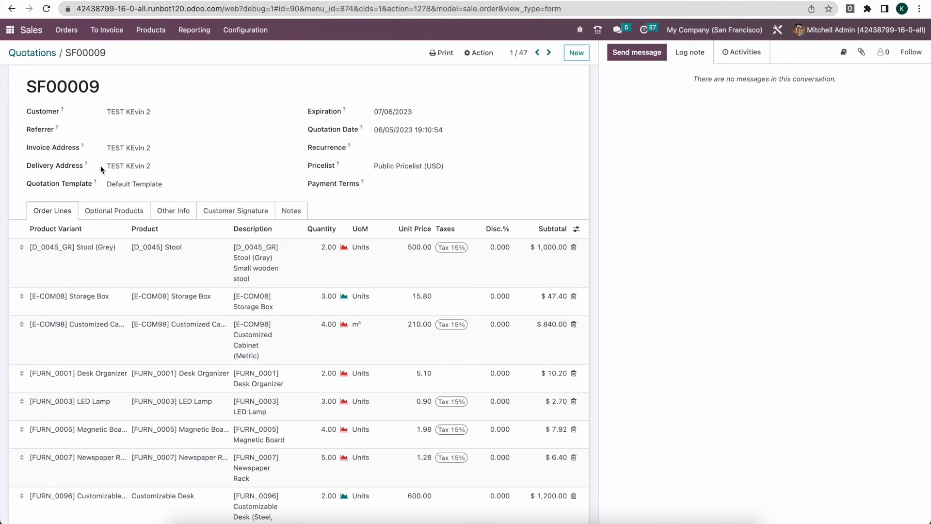
pyautogui.scroll(-1, 101, 165)
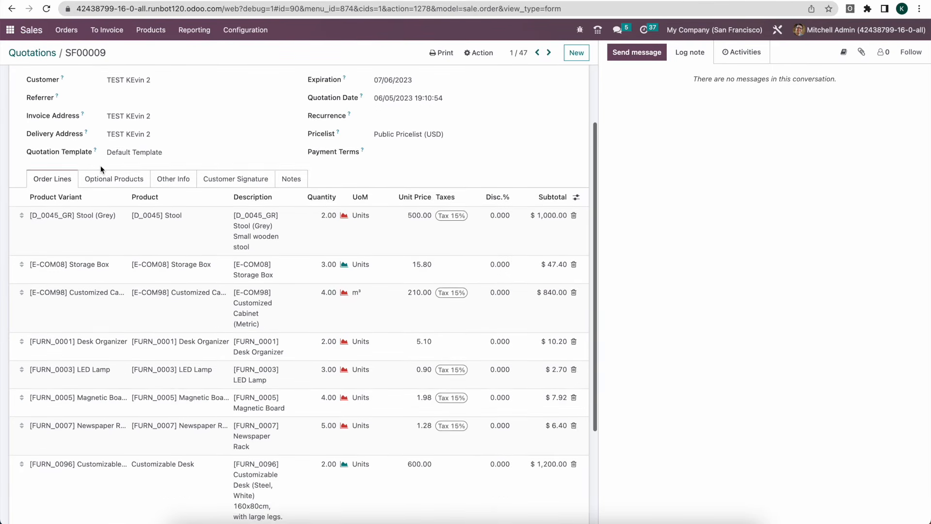
pyautogui.scroll(3, 100, 165)
pyautogui.scroll(1, 101, 165)
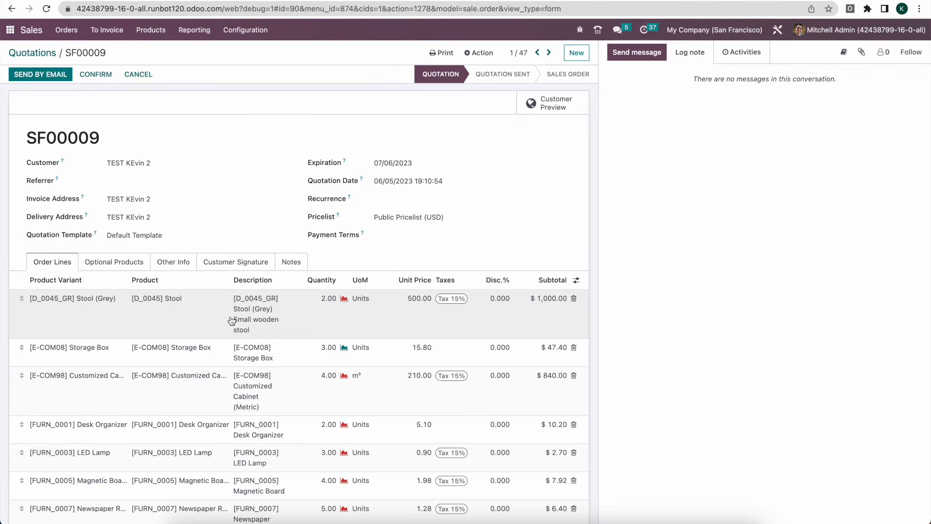
# - Switch to the contact workbook, set every order line quantity in E2:E9 to 10 and save the file
pyautogui.press('super+Tab')
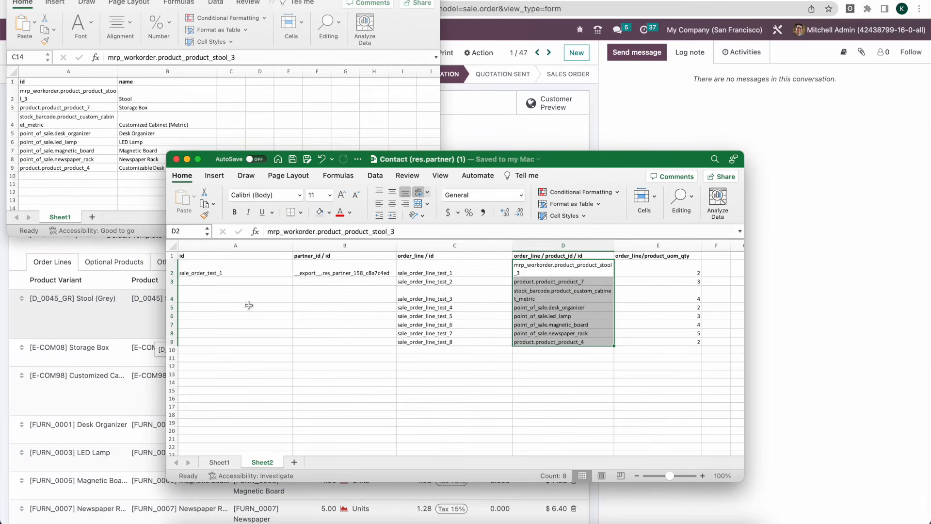
pyautogui.click(442, 333)
pyautogui.click(656, 271)
pyautogui.write('10 10 10 10 10')
pyautogui.press('Return')
pyautogui.write('10')
pyautogui.press('Return')
pyautogui.write('10')
pyautogui.press('Return')
pyautogui.write('10')
pyautogui.press('Return')
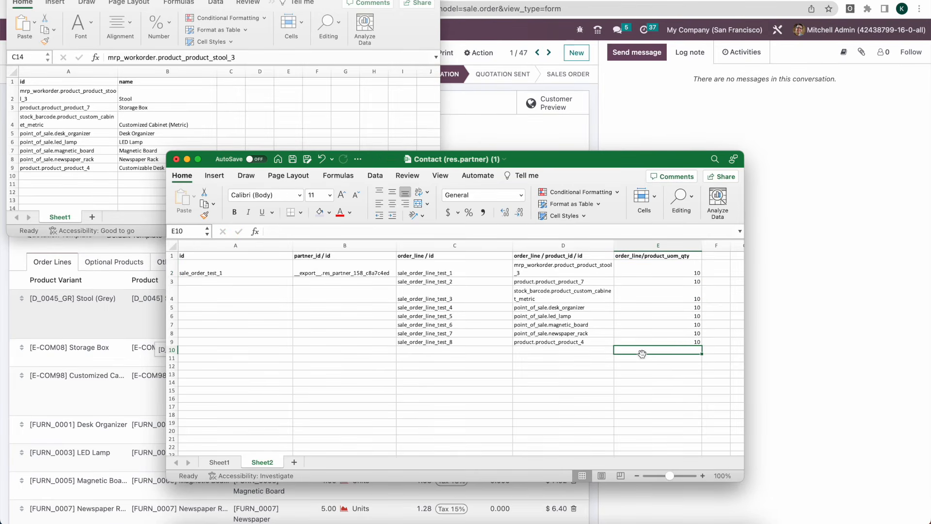
pyautogui.press('super+s')
# - Check the quotation's quantities in Odoo, return to the workbook and enlarge its window to show more columns
pyautogui.press('super+Tab')
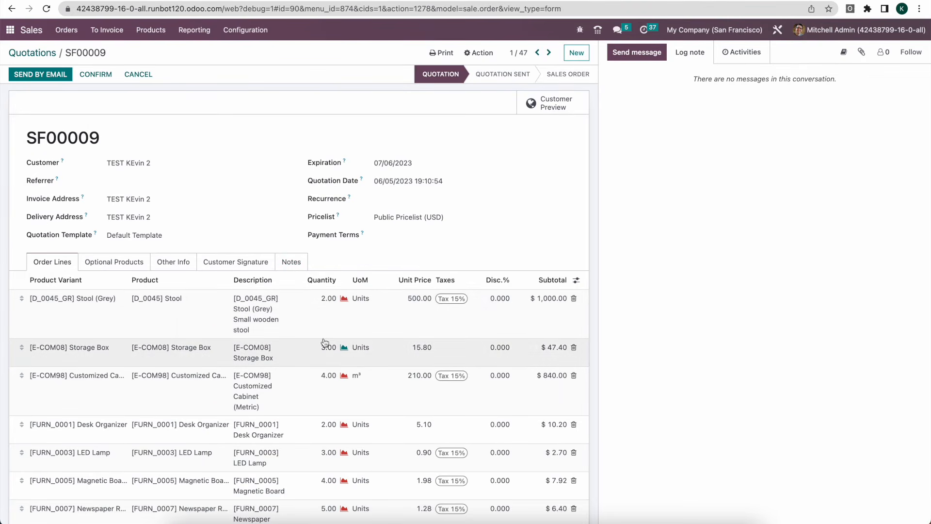
pyautogui.press('super+Tab')
pyautogui.click(465, 314)
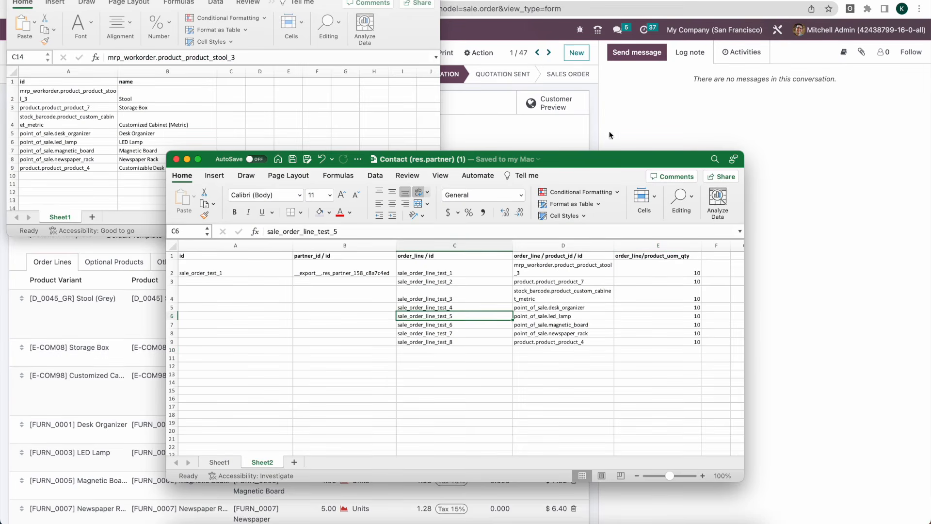
pyautogui.moveTo(744, 155); pyautogui.dragTo(888, 125)
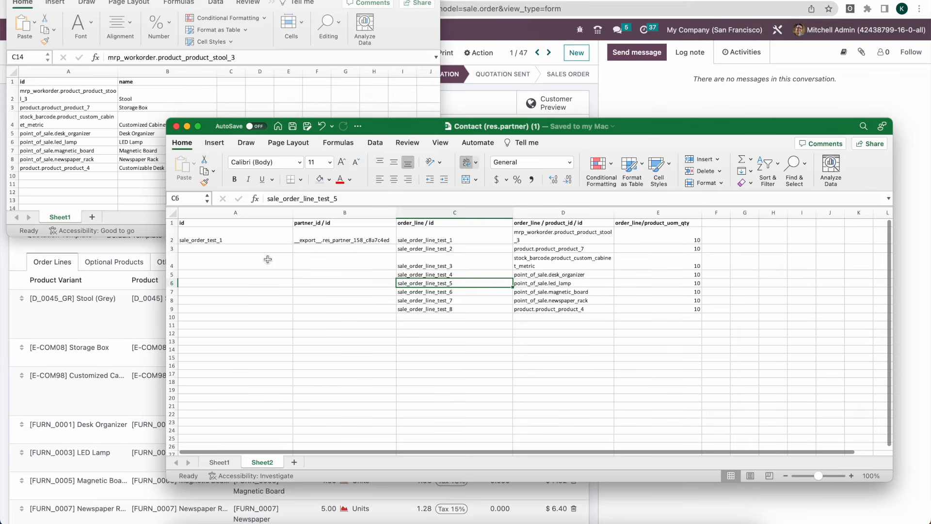
pyautogui.click(264, 260)
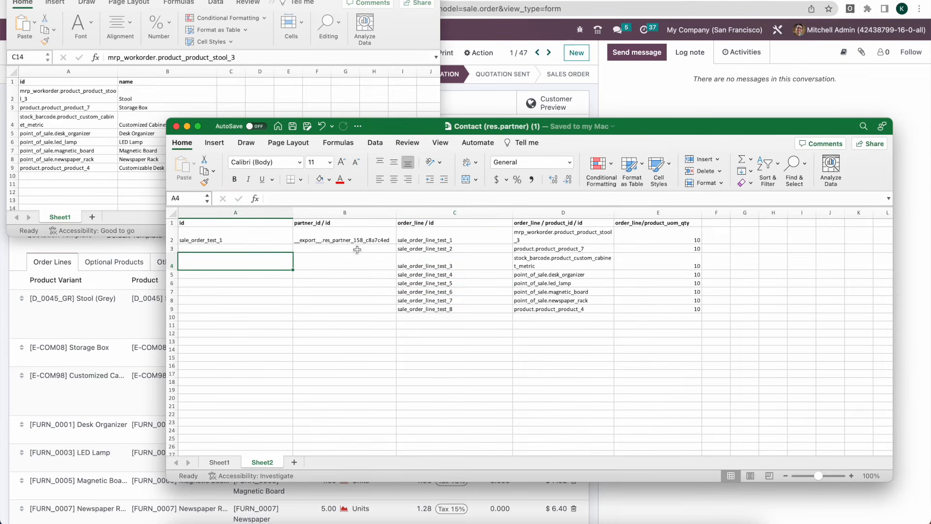
# - Examine how row 2 holds the order and customer IDs, lines fill C2:E9, and A3:B9 is left blank
pyautogui.moveTo(253, 235); pyautogui.dragTo(653, 243)
pyautogui.click(497, 308)
pyautogui.moveTo(435, 225); pyautogui.dragTo(682, 324)
pyautogui.moveTo(226, 238); pyautogui.dragTo(656, 232)
pyautogui.click(495, 291)
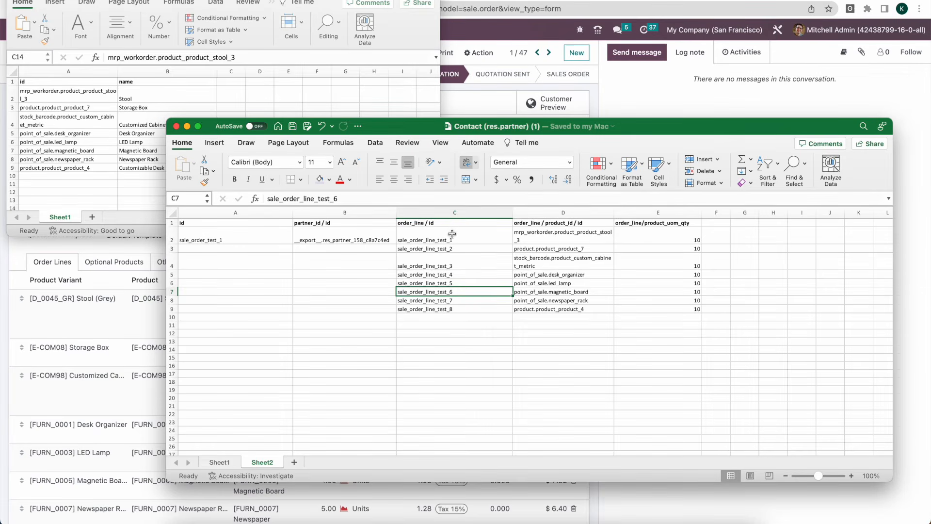
pyautogui.moveTo(430, 234); pyautogui.dragTo(686, 318)
pyautogui.moveTo(238, 249); pyautogui.dragTo(369, 311)
pyautogui.moveTo(229, 240); pyautogui.dragTo(361, 234)
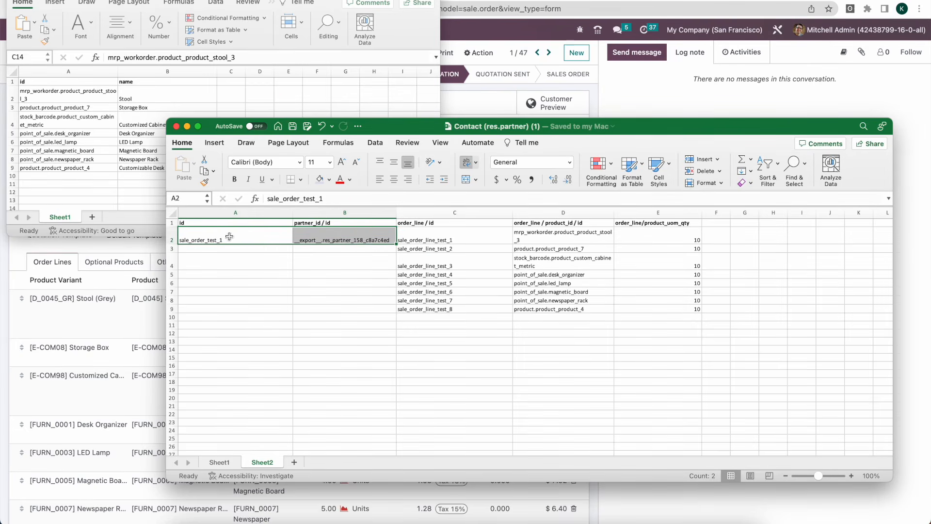
# - Copy the order and customer IDs from A2:B2 to A10:B10 and change the order ID in A10 to sale_order_test_2
pyautogui.moveTo(473, 237); pyautogui.dragTo(653, 310)
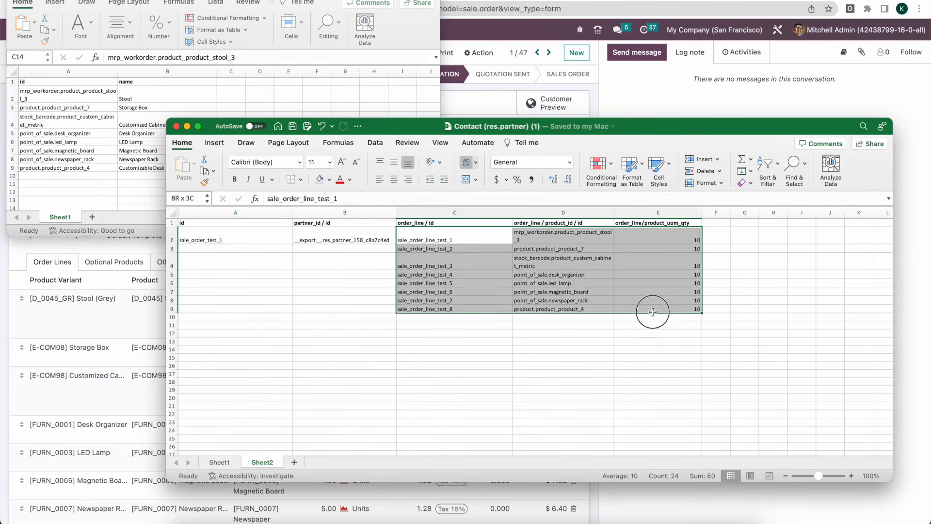
pyautogui.click(468, 338)
pyautogui.moveTo(228, 238); pyautogui.dragTo(331, 239)
pyautogui.press('cmd+c')
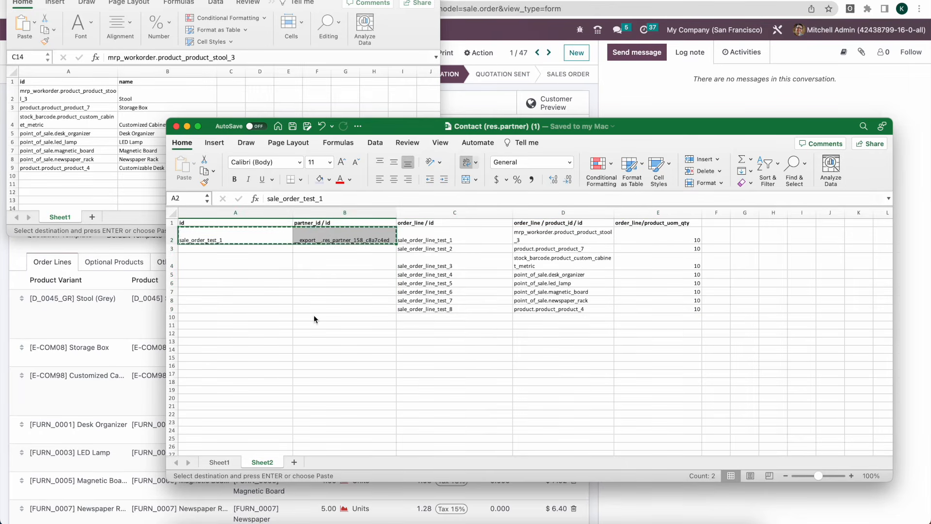
pyautogui.click(277, 318)
pyautogui.press('cmd+v')
pyautogui.doubleClick(269, 316)
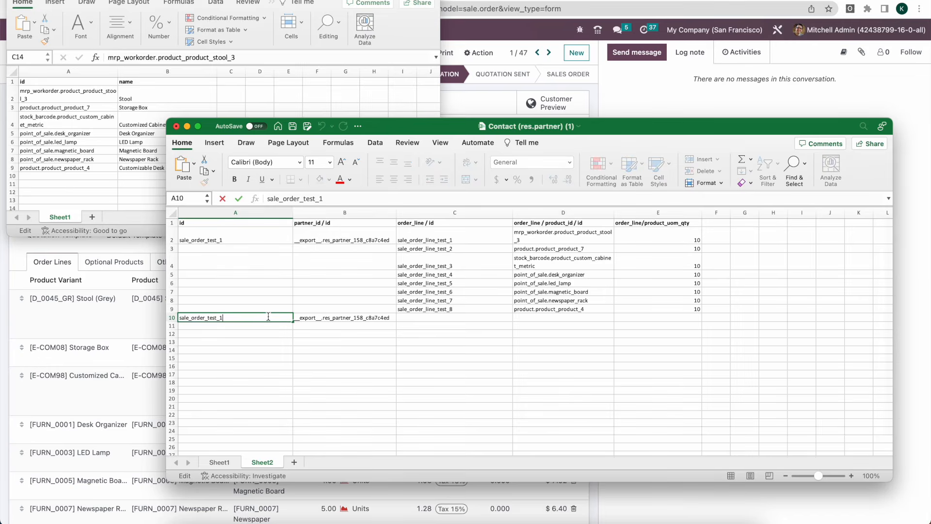
pyautogui.press('Return')
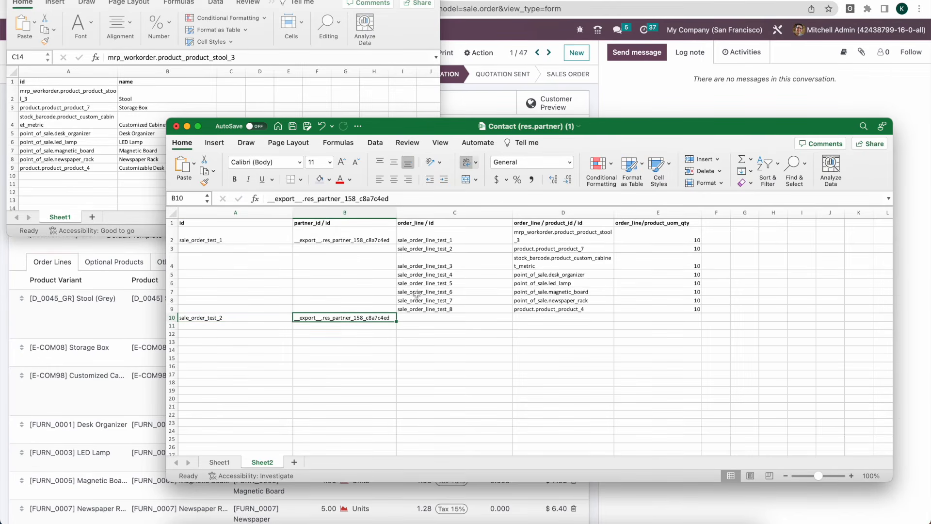
# - Copy the LED lamp, magnetic board and newspaper rack lines from C6:D8 to C10:D12 for the second order
pyautogui.moveTo(443, 282); pyautogui.dragTo(475, 281)
pyautogui.press('super+c')
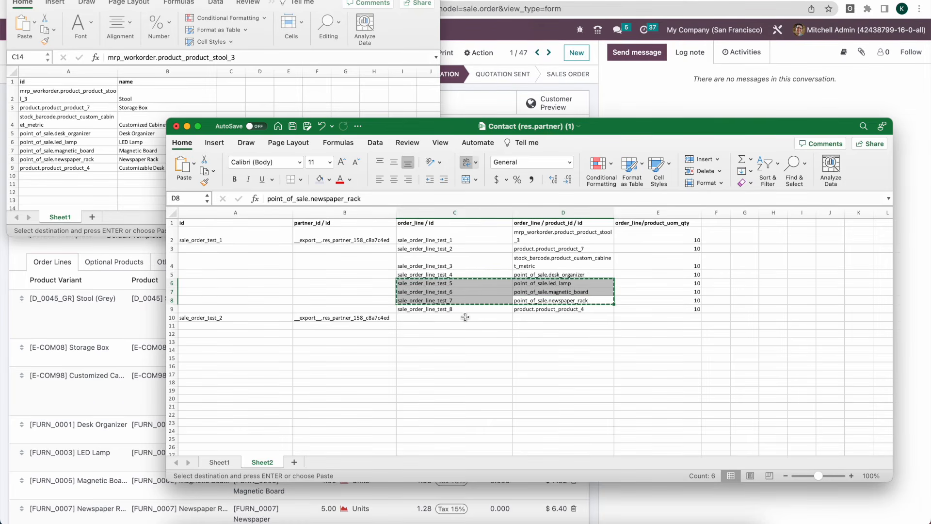
pyautogui.click(465, 318)
pyautogui.press('super+v')
# - Set the order line IDs in C10:C12 to sale_order_line_test_9, sale_order_line_test_10 and sale_order_line_test_11
pyautogui.doubleClick(465, 318)
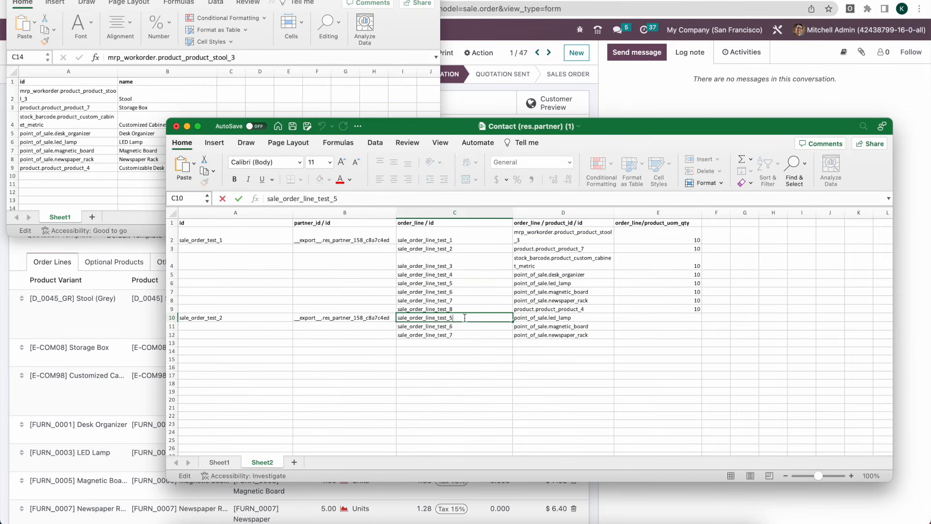
pyautogui.press('Return')
pyautogui.doubleClick(460, 318)
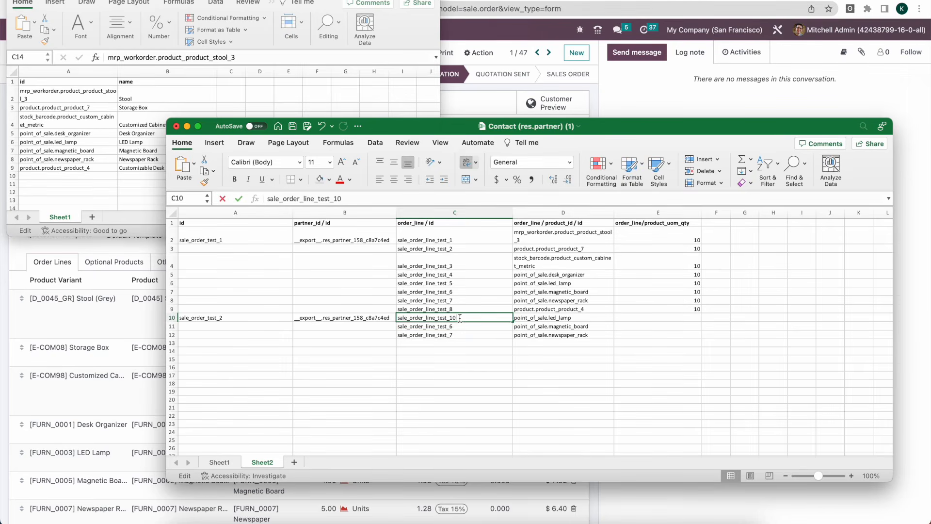
pyautogui.press('BackSpace')
pyautogui.press('BackSpace')
pyautogui.write('9')
pyautogui.press('Return')
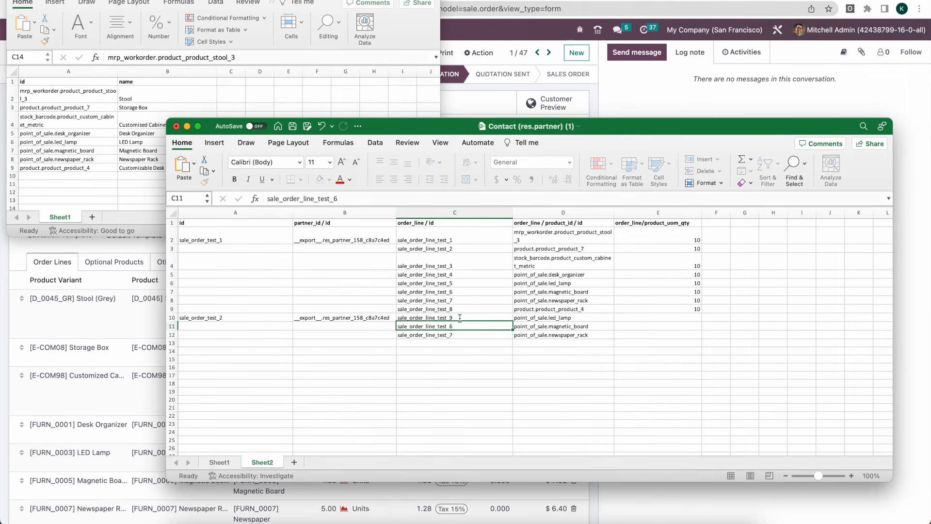
pyautogui.press('Return')
pyautogui.doubleClick(460, 335)
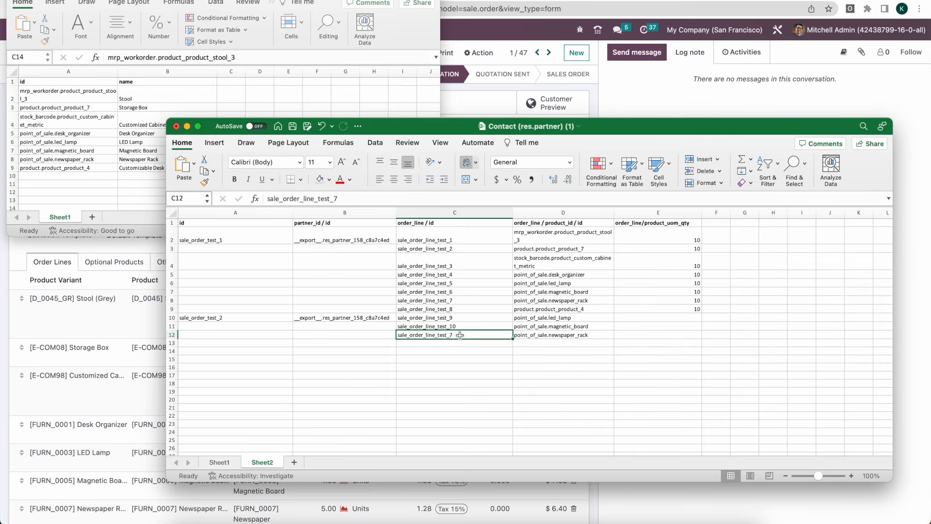
pyautogui.press('BackSpace')
pyautogui.write('11')
pyautogui.press('Return')
pyautogui.press('Return')
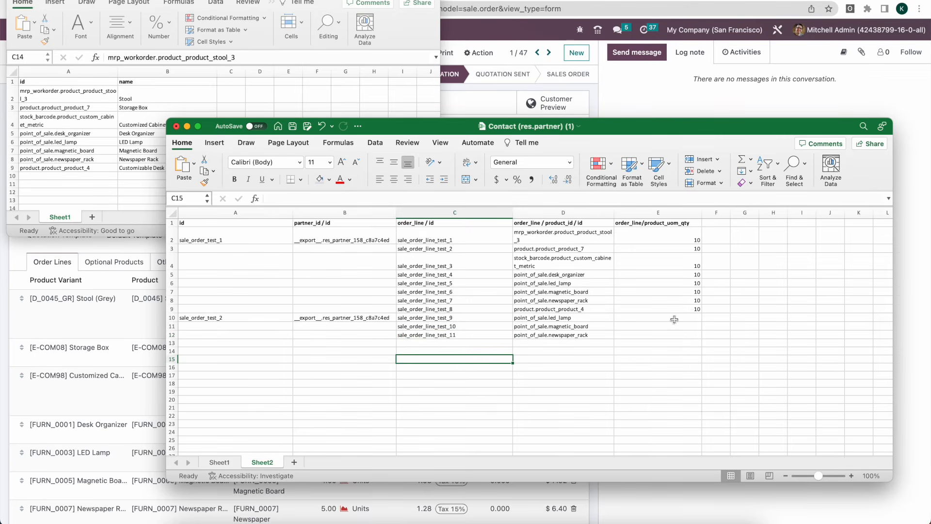
# - Set the second order's line quantities in E10:E12 to 5 and save the workbook
pyautogui.click(693, 316)
pyautogui.write('5')
pyautogui.press('Return')
pyautogui.write('5')
pyautogui.press('Return')
pyautogui.write('5')
pyautogui.press('Return')
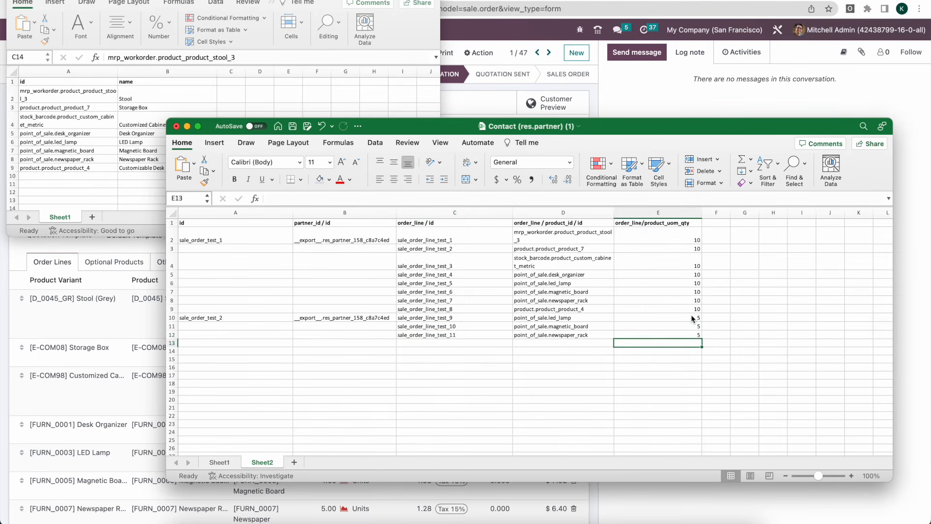
pyautogui.moveTo(716, 349); pyautogui.dragTo(654, 350)
pyautogui.press('super+s')
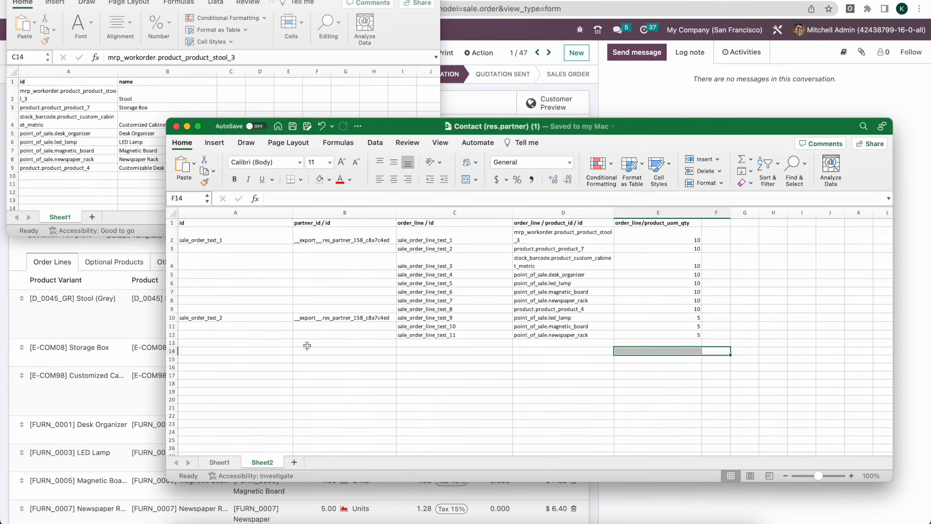
# - Switch to Odoo, start a record import from the quotations list and upload Contact (res.partner) (1).xlsx
pyautogui.click(460, 40)
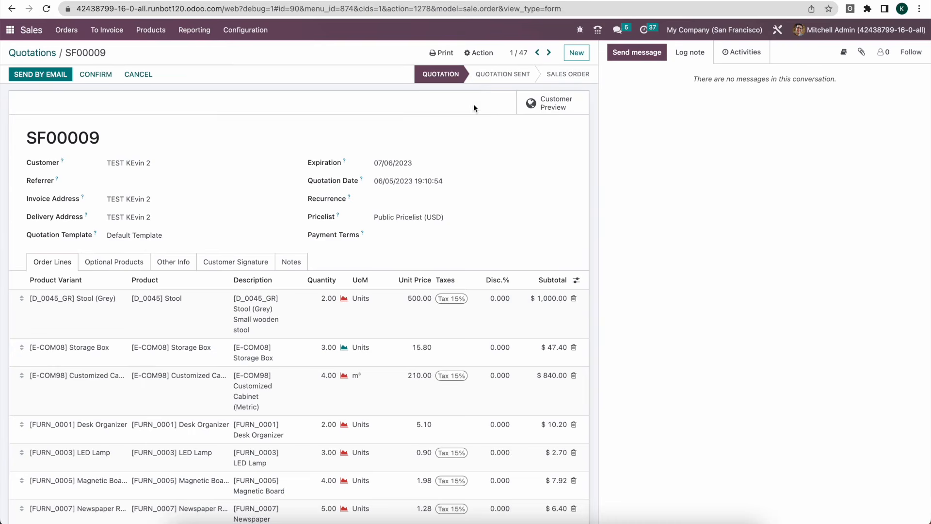
pyautogui.click(47, 57)
pyautogui.click(578, 70)
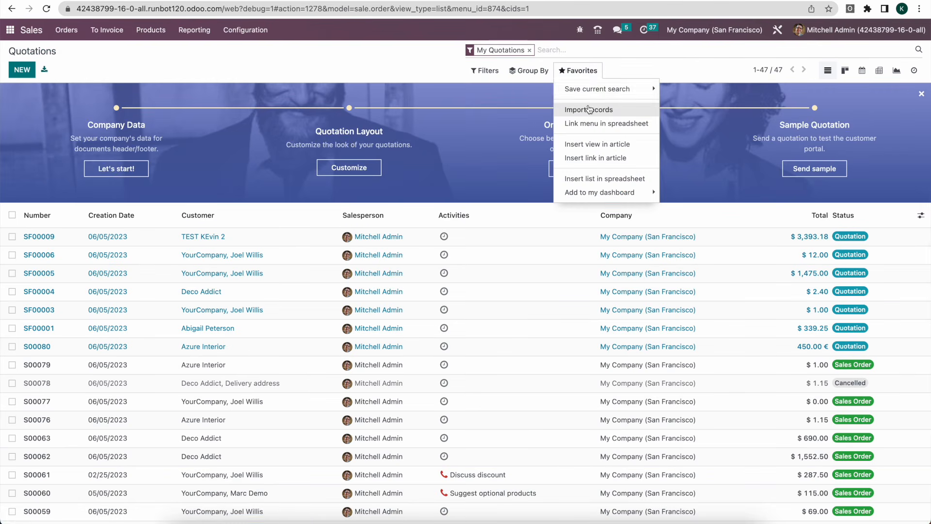
pyautogui.click(588, 110)
pyautogui.click(36, 71)
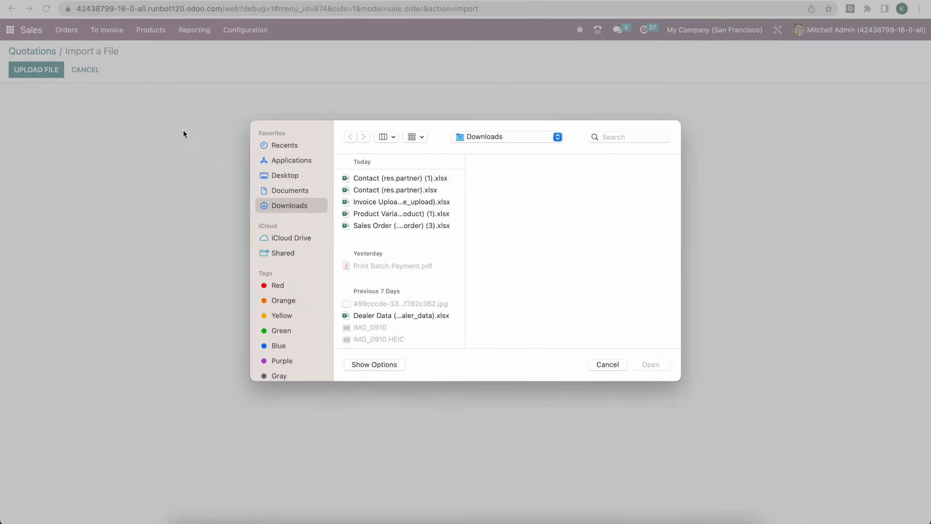
pyautogui.doubleClick(418, 179)
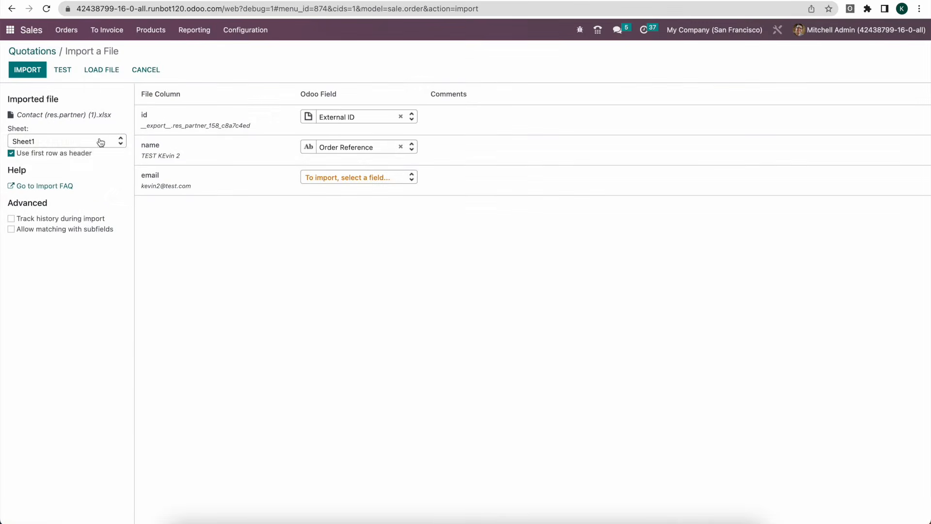
# - Choose Sheet2 as the import sheet, test the import and run it
pyautogui.click(82, 140)
pyautogui.click(116, 169)
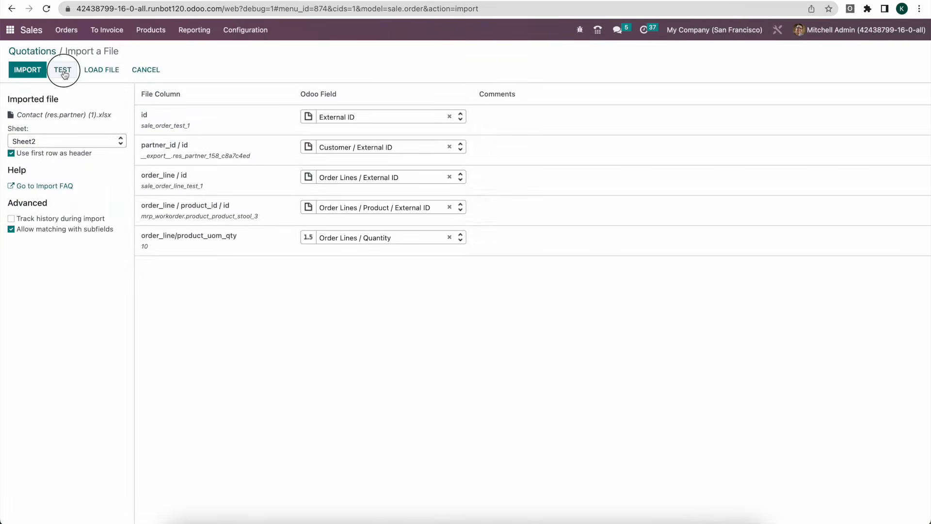
pyautogui.click(62, 69)
pyautogui.click(39, 71)
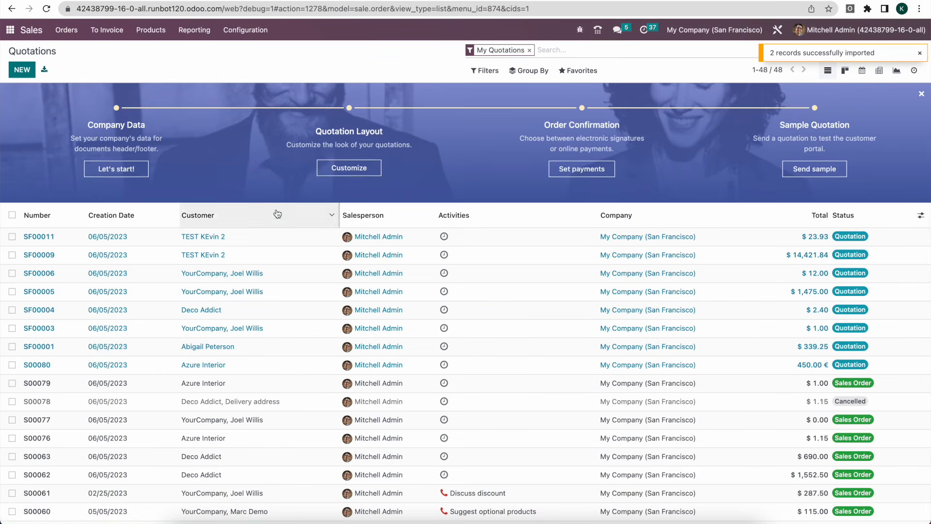
# - Review the order line quantities on quotation SF00009, followed by the lines on the newly imported quotation SF00011
pyautogui.click(202, 257)
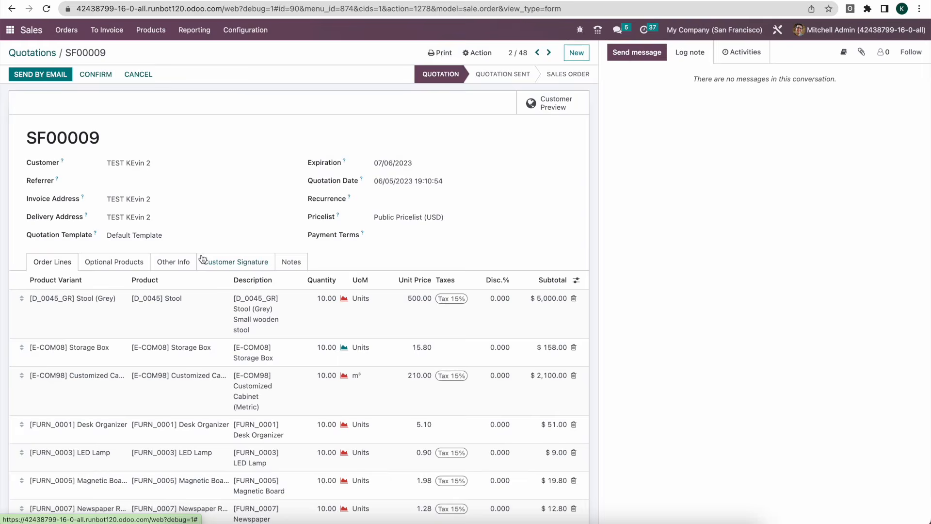
pyautogui.scroll(-1, 335, 292)
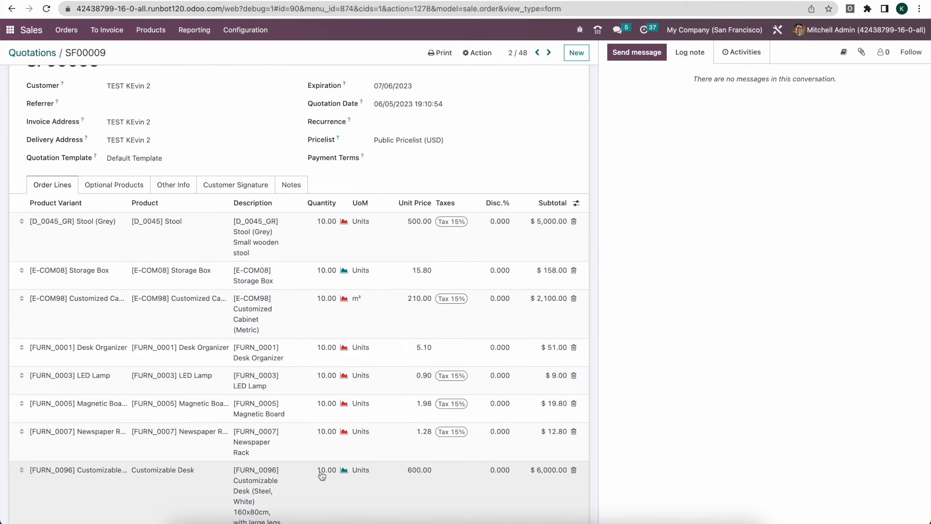
pyautogui.scroll(-1, 322, 473)
pyautogui.scroll(3, 326, 252)
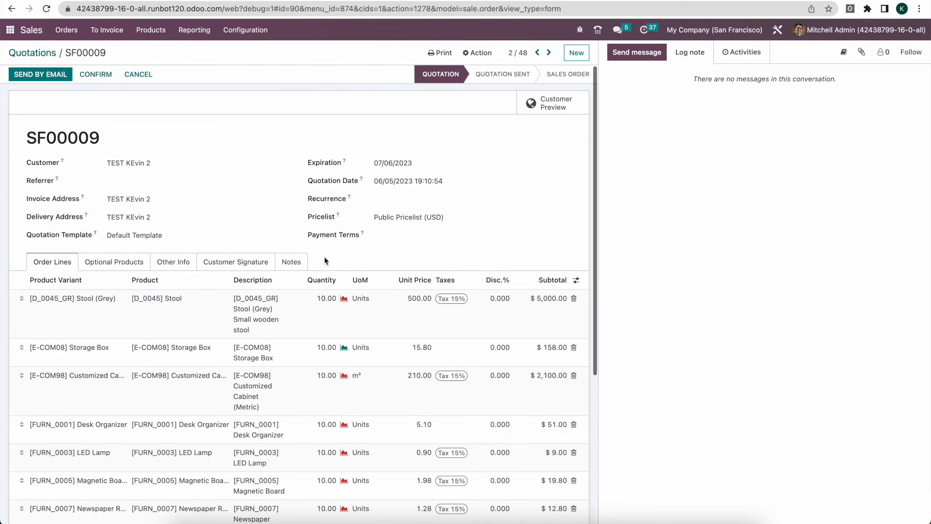
pyautogui.click(537, 52)
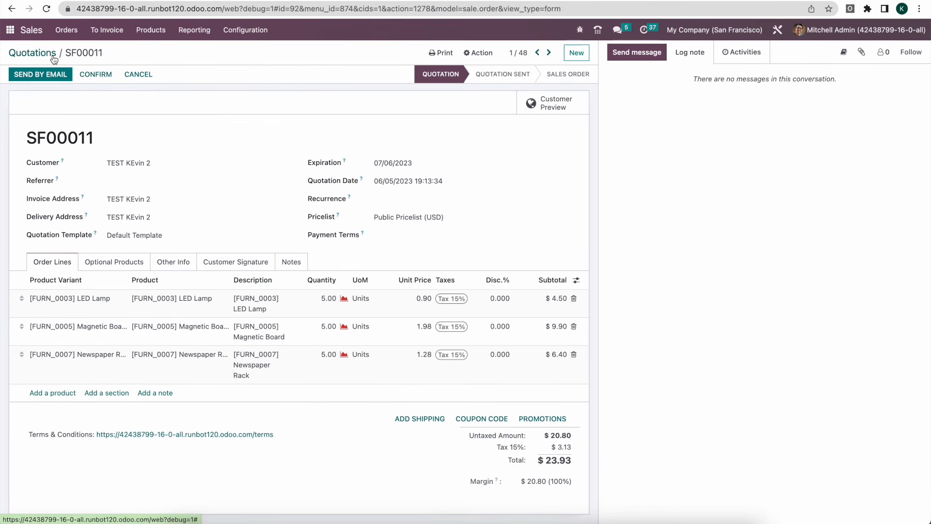
# - Return to the contact workbook in Excel, copy A10:E10 to row 13 and change its order ID to sale_order_test_3
pyautogui.press('super+Tab')
pyautogui.click(394, 266)
pyautogui.click(222, 318)
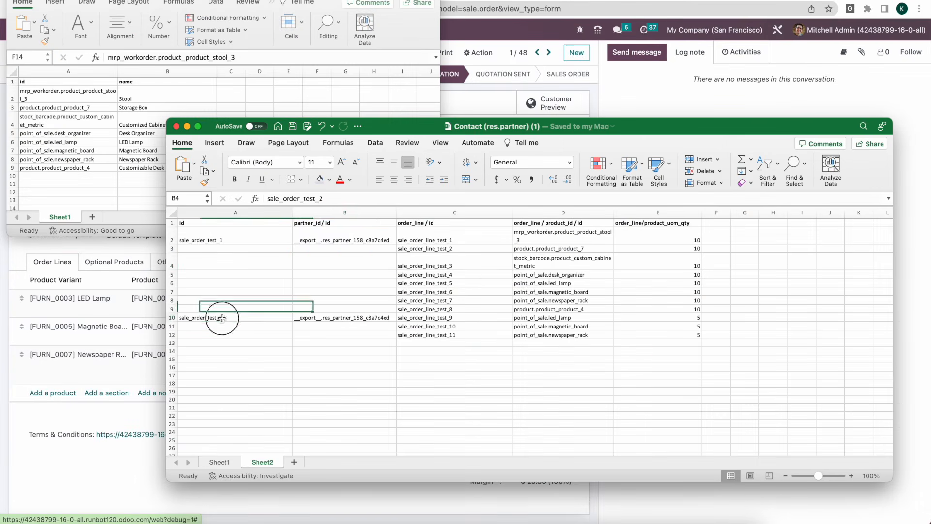
pyautogui.moveTo(222, 318); pyautogui.dragTo(699, 317)
pyautogui.press('super+c')
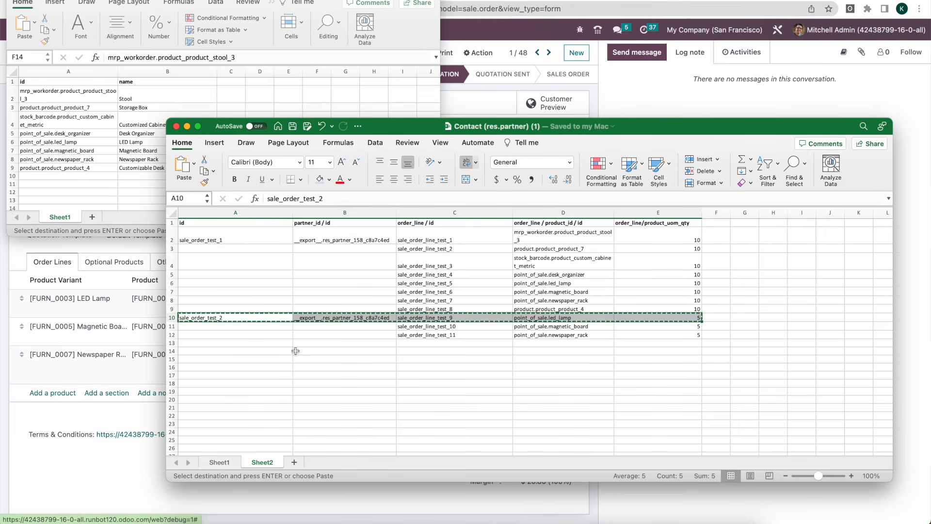
pyautogui.click(285, 344)
pyautogui.press('super+v')
pyautogui.click(275, 346)
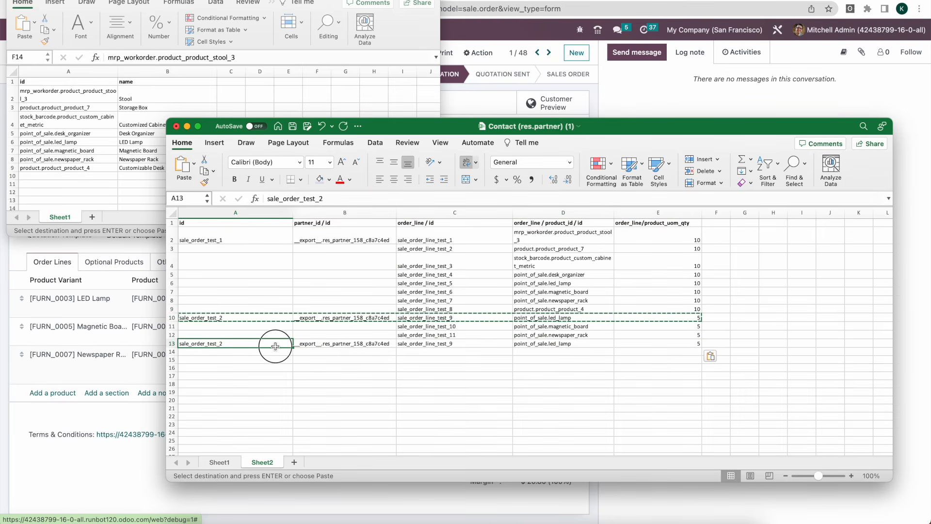
pyautogui.doubleClick(275, 346)
pyautogui.press('BackSpace')
pyautogui.write('3')
pyautogui.press('Return')
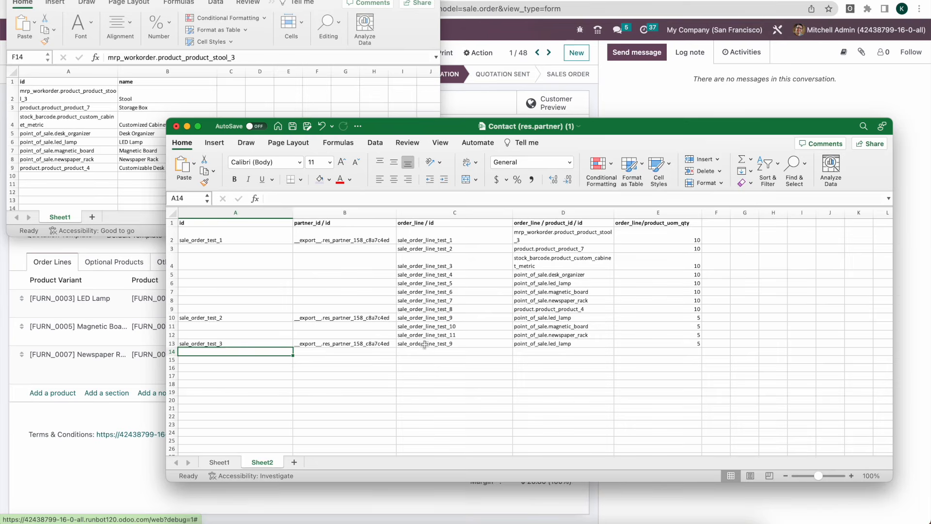
# - Copy the magnetic board line from C11:E11 to C14:E14 as the third order's second line
pyautogui.moveTo(425, 326); pyautogui.dragTo(670, 326)
pyautogui.press('super+c')
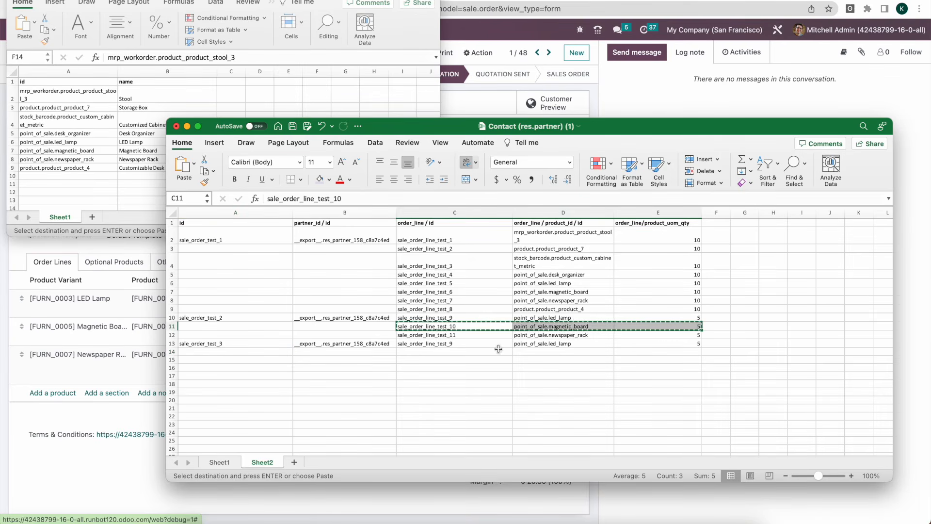
pyautogui.click(494, 352)
pyautogui.press('super+v')
# - Set the third order's quantities in E13:E14 to 7 and review its reused order line IDs
pyautogui.click(662, 344)
pyautogui.write('7')
pyautogui.press('Return')
pyautogui.write('7')
pyautogui.press('Return')
pyautogui.press('Return')
pyautogui.moveTo(414, 345); pyautogui.dragTo(656, 351)
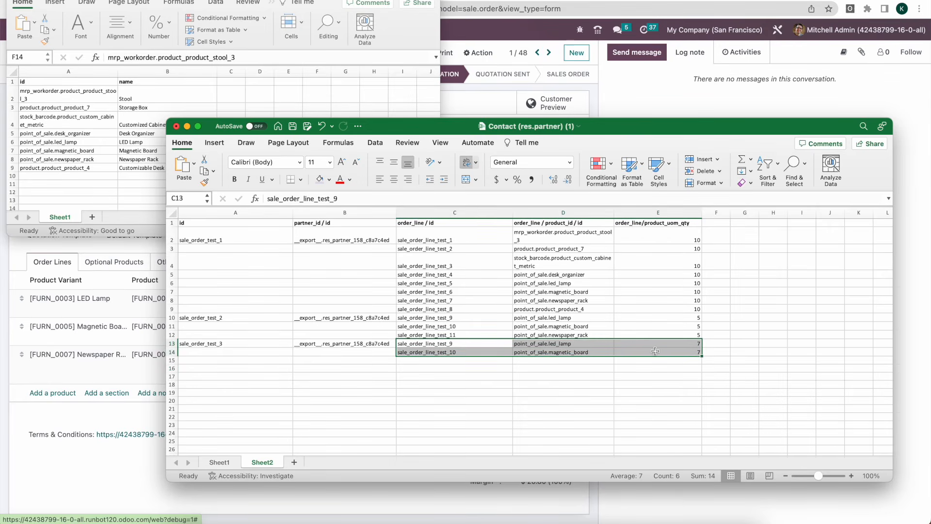
pyautogui.click(415, 368)
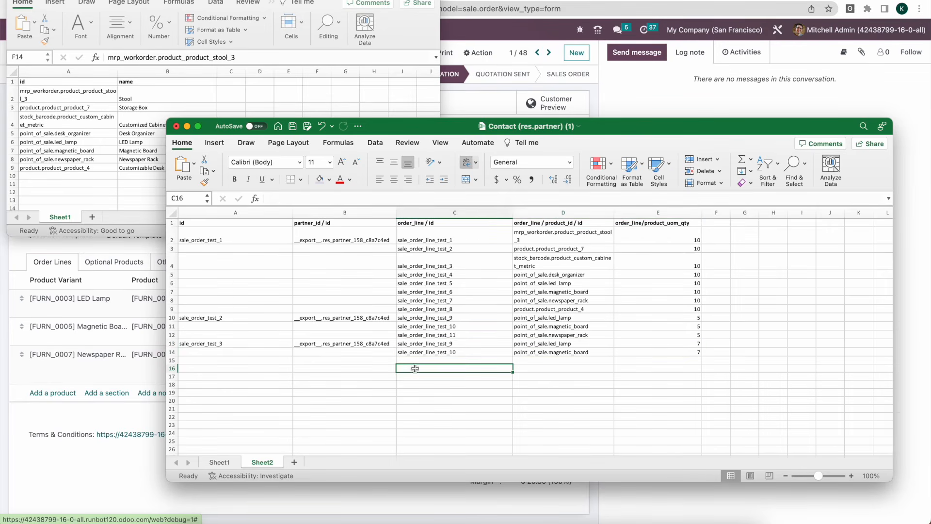
# - Delete rows 2 through 12 so that only the sale_order_test_3 lines remain, and save the workbook
pyautogui.moveTo(172, 239); pyautogui.dragTo(173, 337)
pyautogui.rightClick(174, 270)
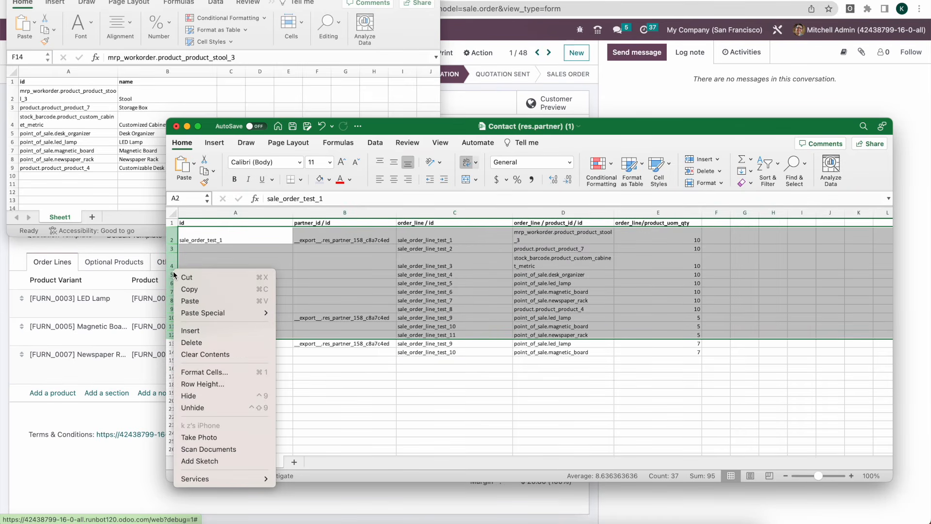
pyautogui.click(192, 343)
pyautogui.click(262, 334)
pyautogui.click(225, 230)
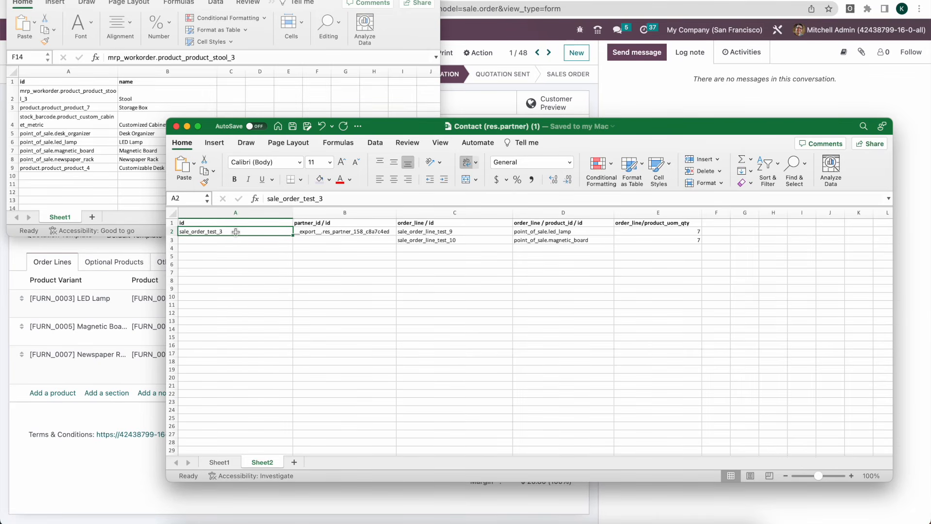
pyautogui.click(419, 241)
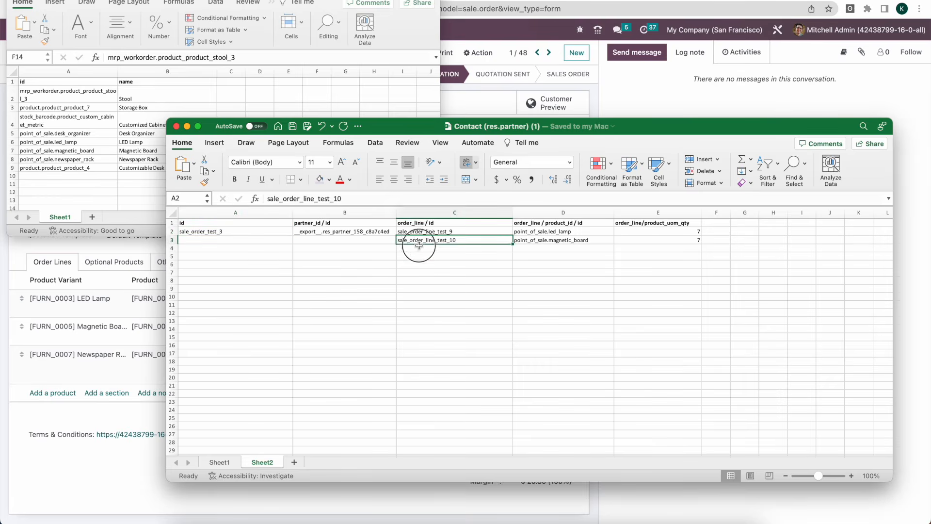
pyautogui.moveTo(419, 241); pyautogui.dragTo(420, 231)
# - Switch to Odoo and load Contact (res.partner) (1).xlsx into the record import of the Quotations list
pyautogui.click(121, 252)
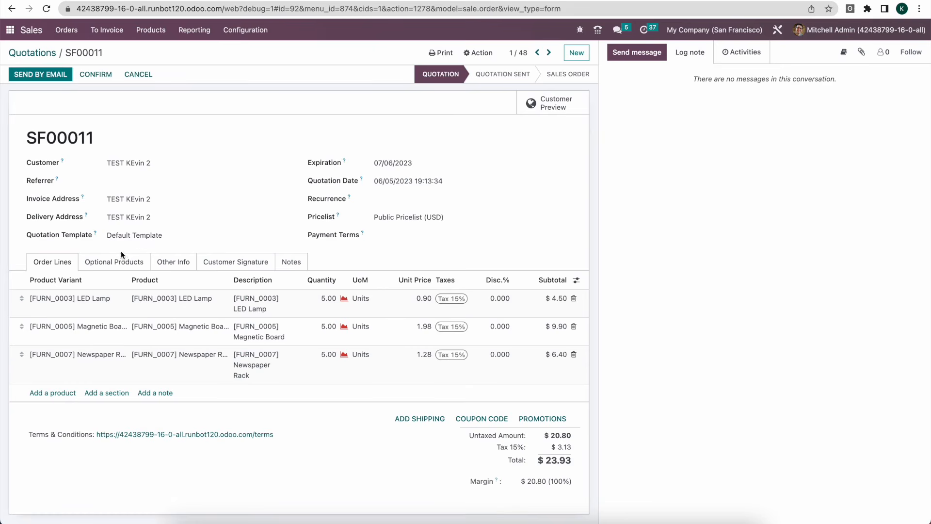
pyautogui.click(34, 52)
pyautogui.click(578, 71)
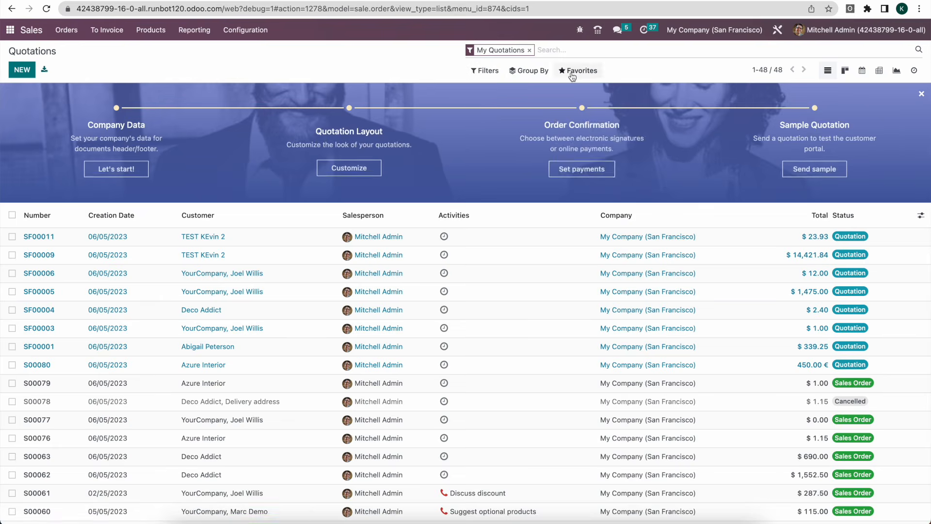
pyautogui.click(575, 109)
pyautogui.click(50, 69)
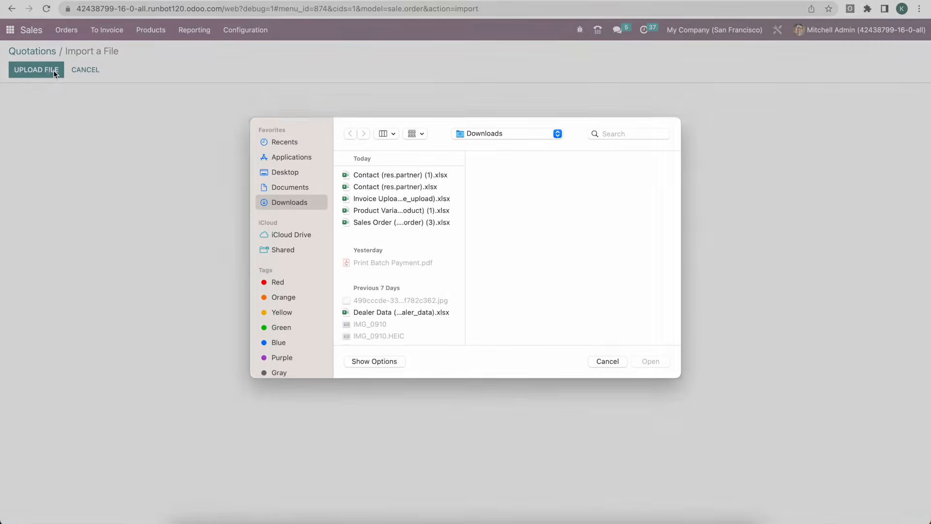
pyautogui.doubleClick(431, 179)
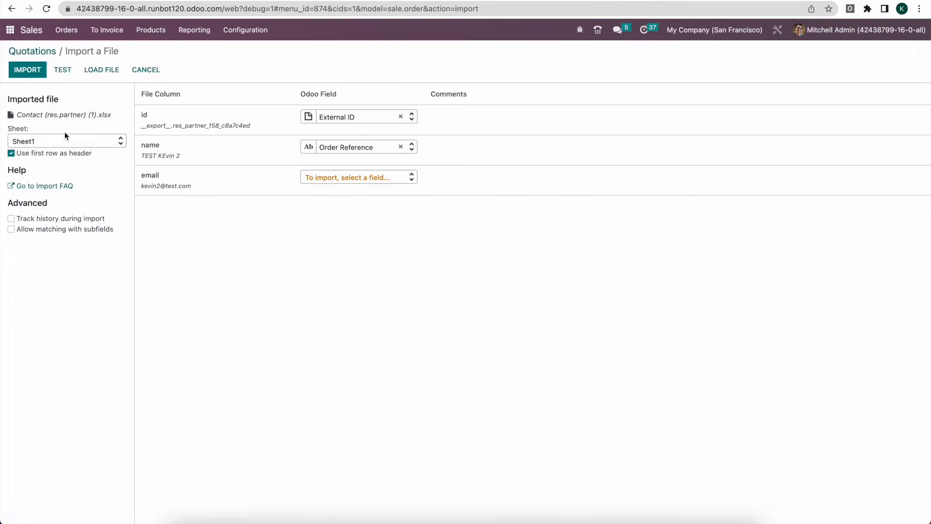
# - Choose Sheet2 as the source sheet, test the import and import the sale_order_test_3 order
pyautogui.click(65, 140)
pyautogui.click(65, 170)
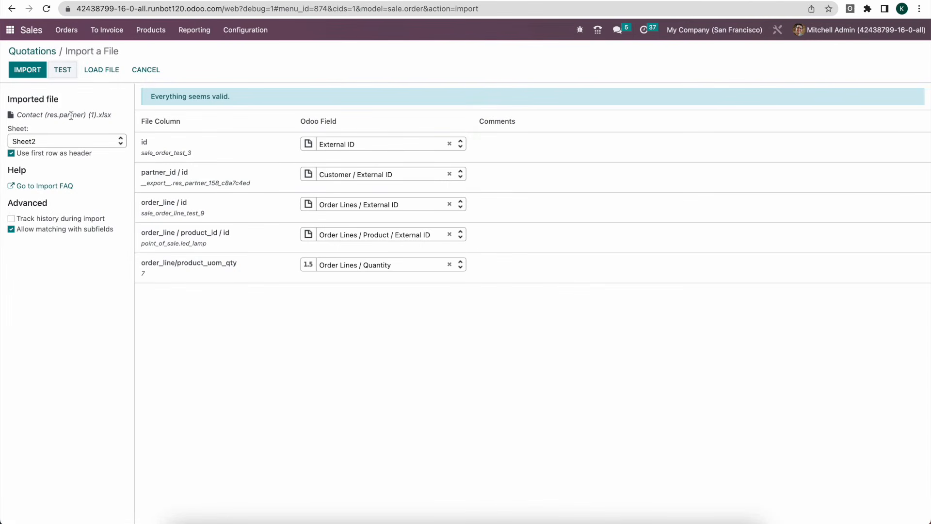
pyautogui.click(25, 76)
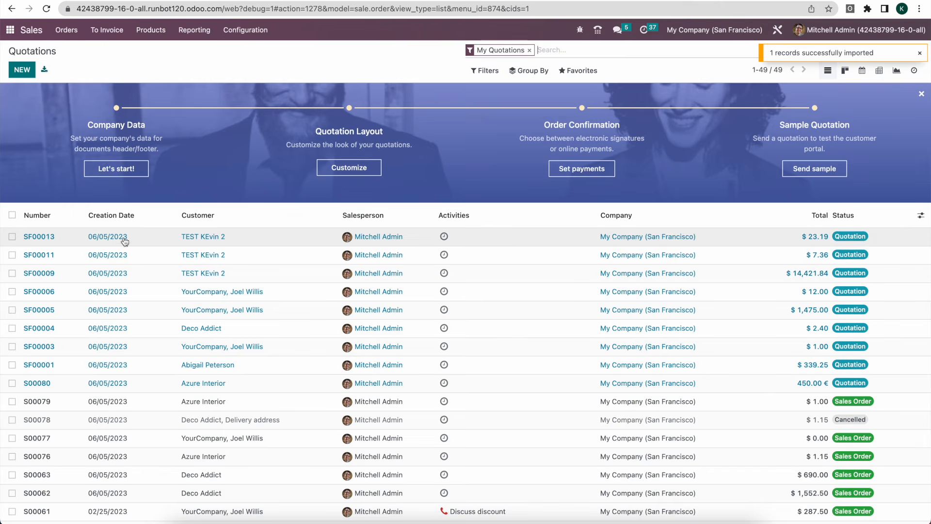
# - Review the newly imported quotation's lines against the workbook, and open the previously imported quotation directly below it in the list
pyautogui.click(85, 242)
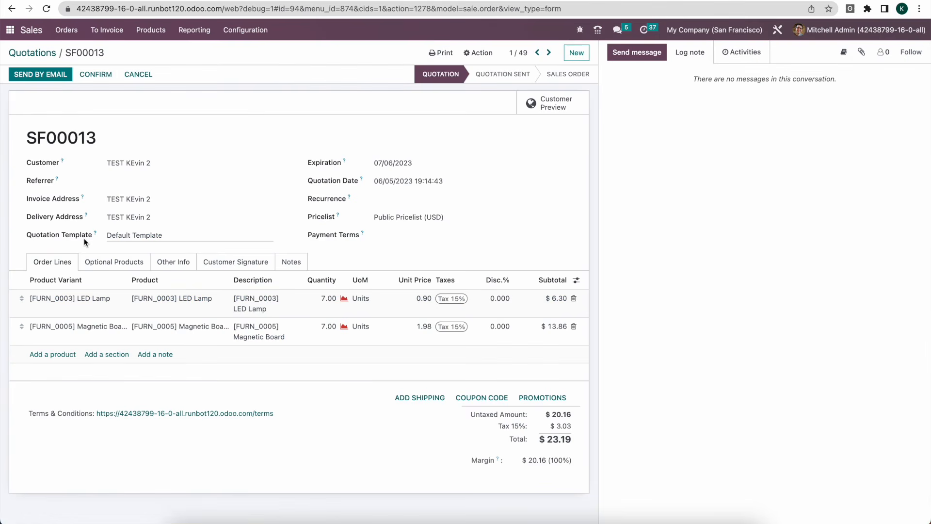
pyautogui.press('super+Tab')
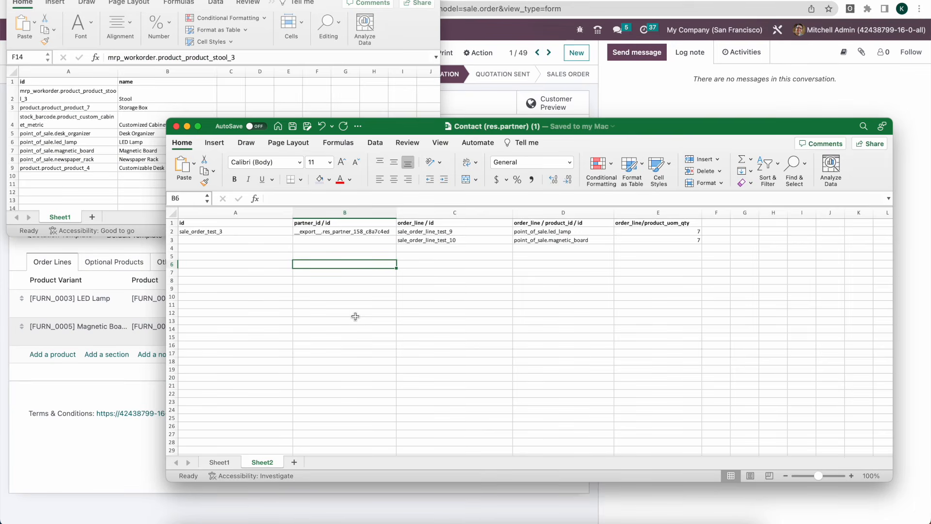
pyautogui.press('super+Tab')
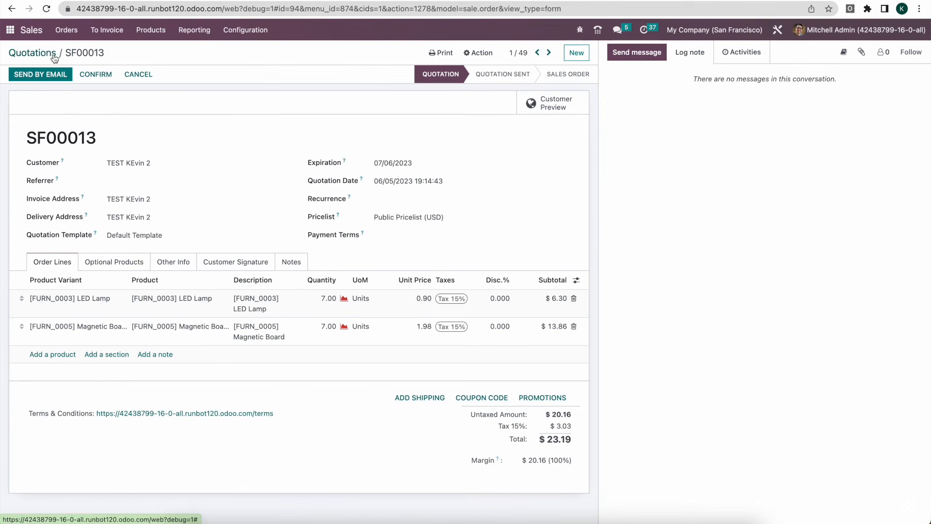
pyautogui.click(54, 57)
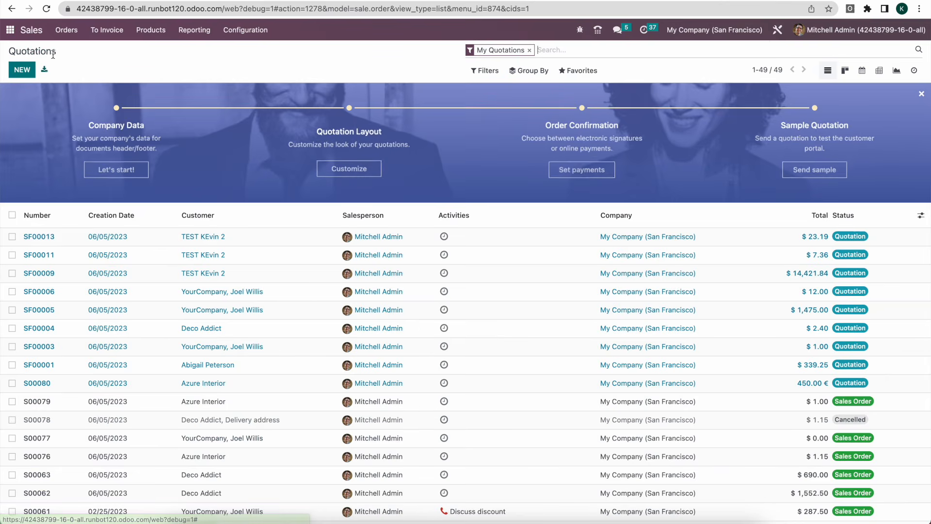
pyautogui.click(235, 261)
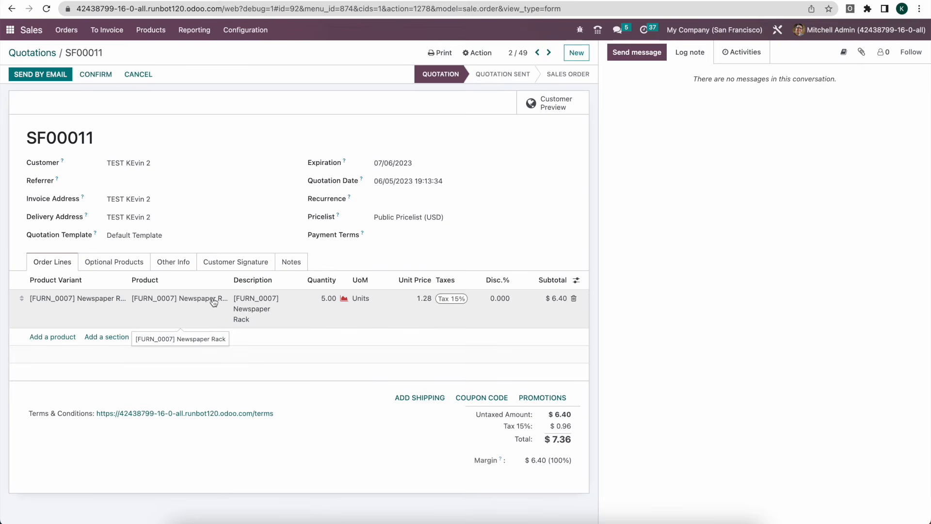
# - Compare the previous quotation's order lines with the reused line IDs in C2:C3 and the order ID in A2 of the workbook
pyautogui.press('super+Tab')
pyautogui.click(473, 260)
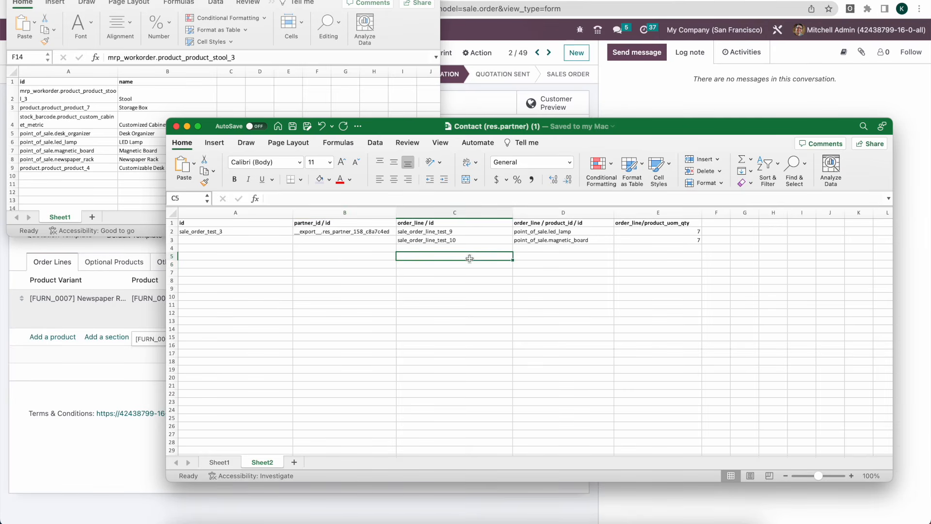
pyautogui.moveTo(238, 232); pyautogui.dragTo(427, 240)
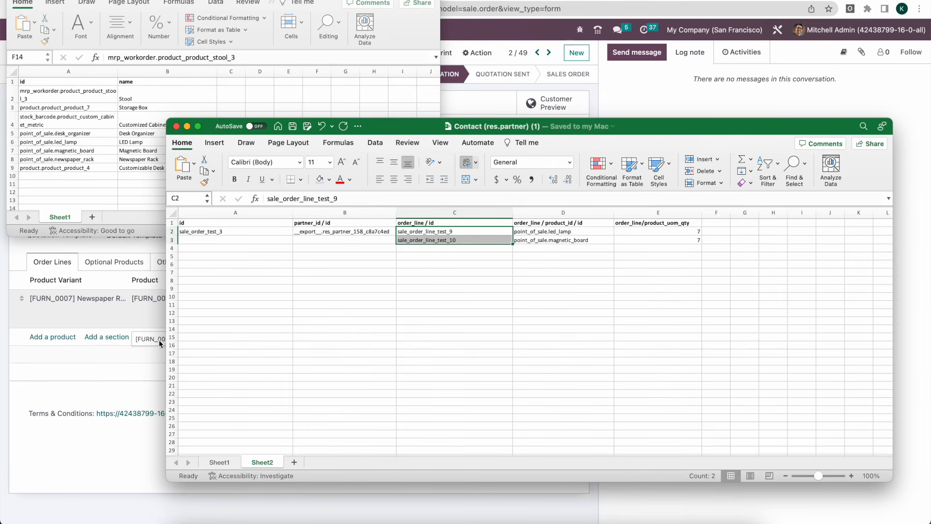
pyautogui.click(144, 311)
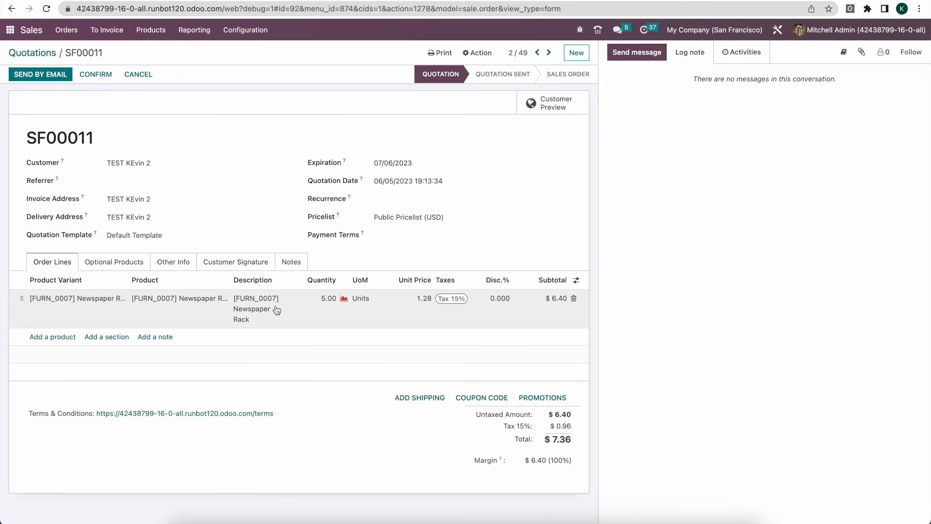
pyautogui.press('super+Tab')
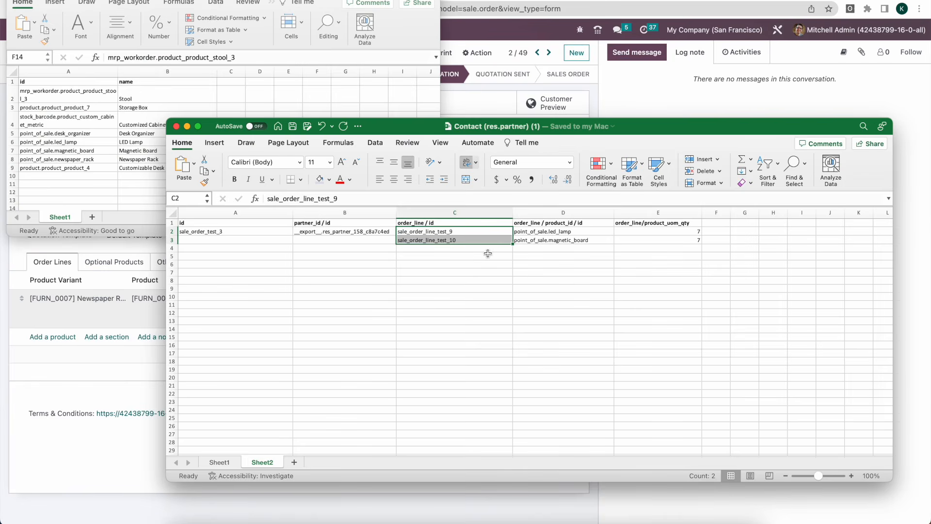
pyautogui.click(487, 254)
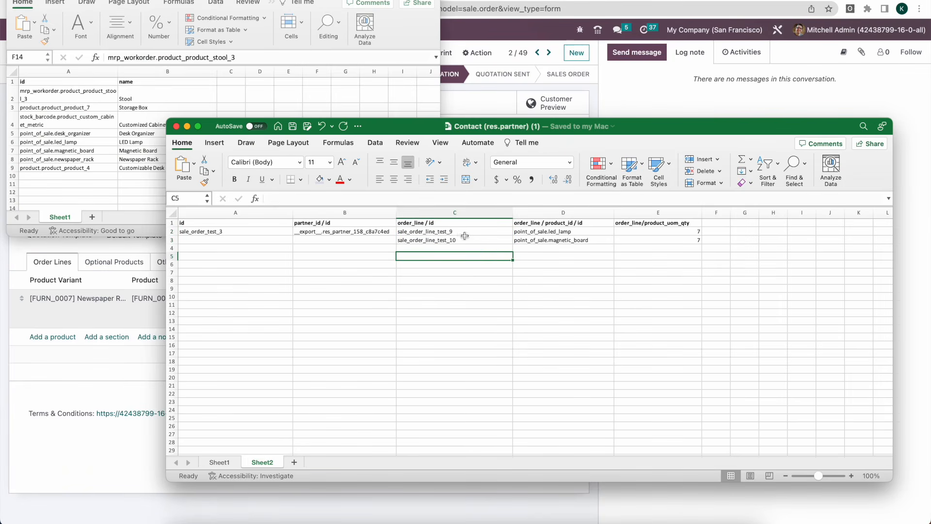
pyautogui.moveTo(458, 233); pyautogui.dragTo(465, 239)
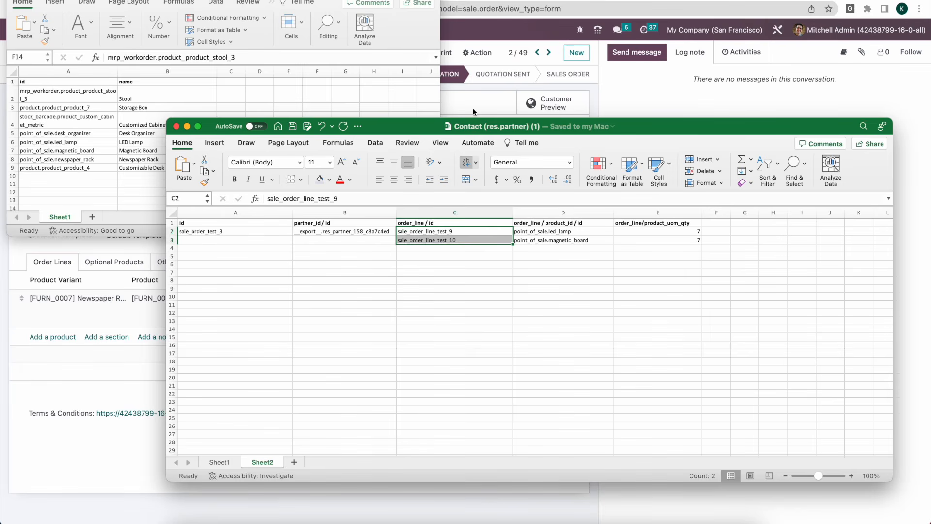
pyautogui.moveTo(217, 231); pyautogui.dragTo(264, 230)
pyautogui.click(281, 251)
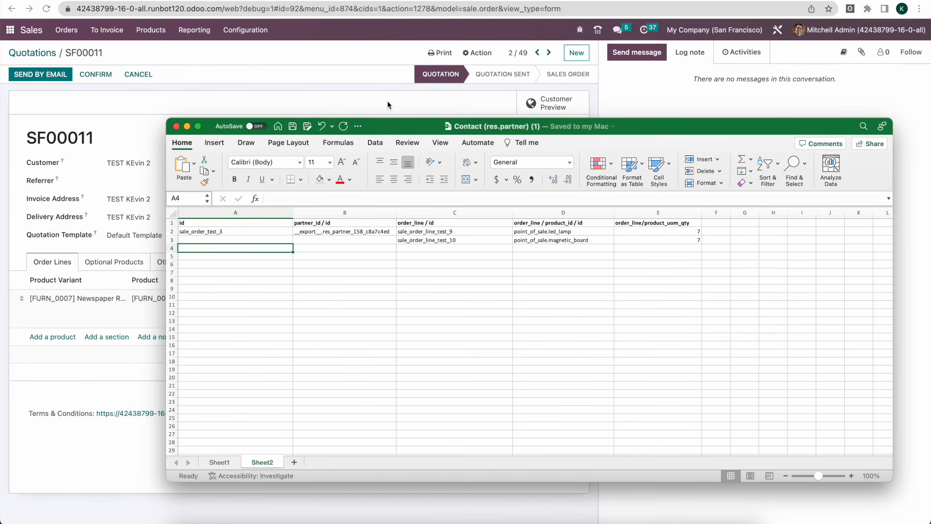
# - Return to the Quotations list in Odoo and compare the imported orders with the workbook rows
pyautogui.click(387, 100)
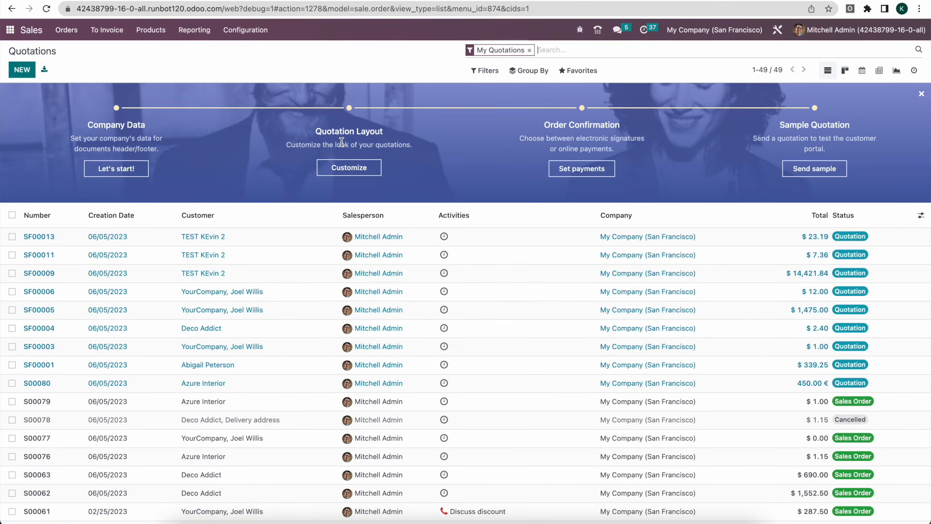
pyautogui.press('super+Tab')
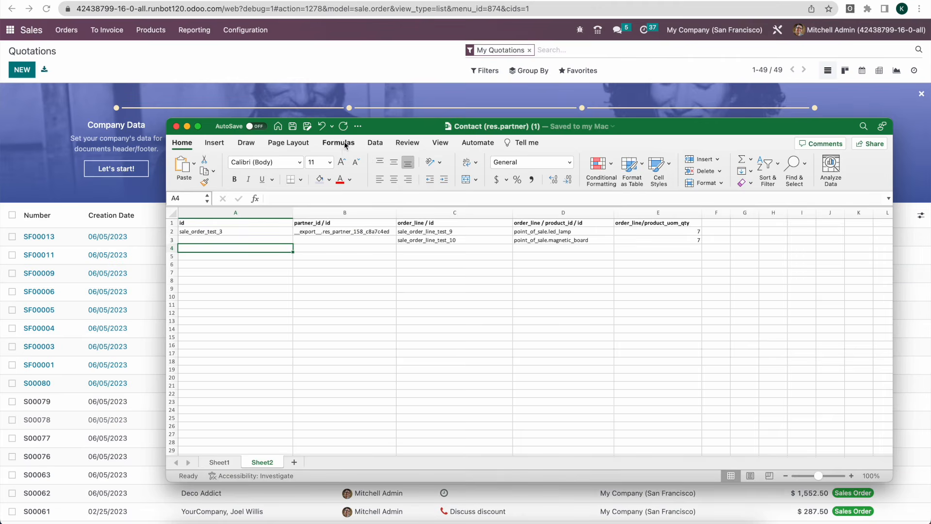
pyautogui.press('super+Tab')
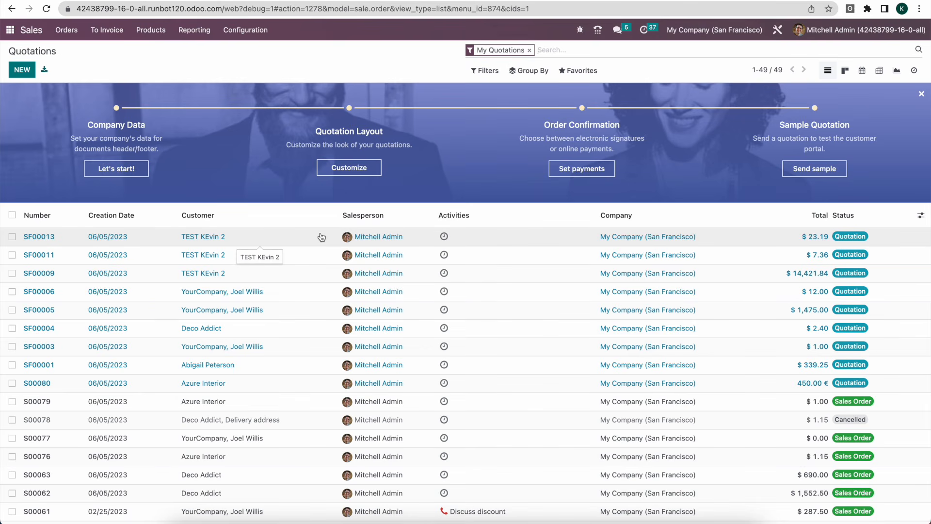
pyautogui.press('super+Tab')
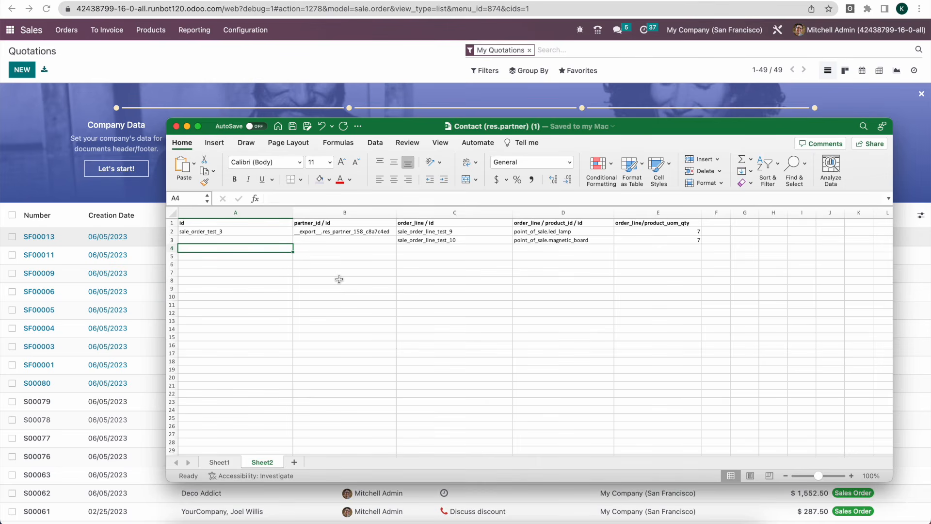
# - Switch back to Odoo and open the product catalog in Sales
pyautogui.press('super+Tab')
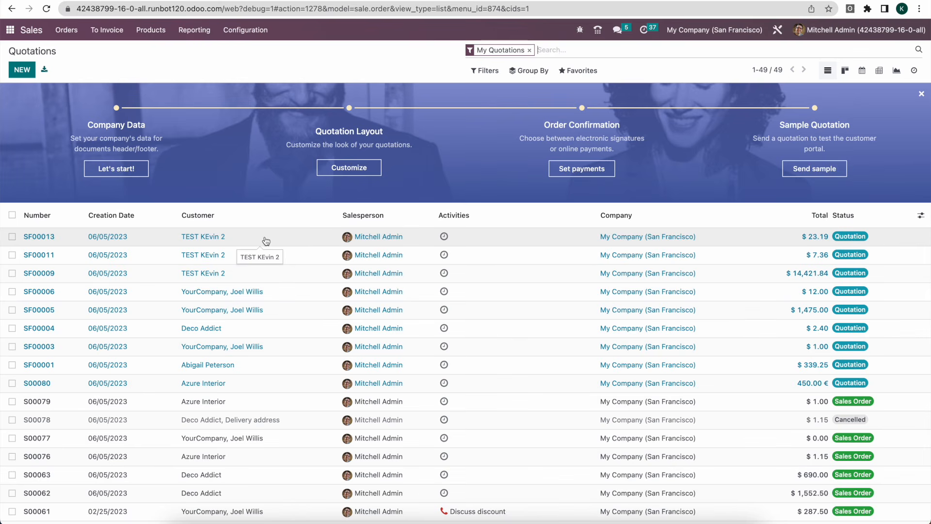
pyautogui.click(151, 30)
pyautogui.click(152, 48)
# - Switch to Excel and add a blank worksheet in front of Sheet1 in the contact workbook
pyautogui.press('super+Tab')
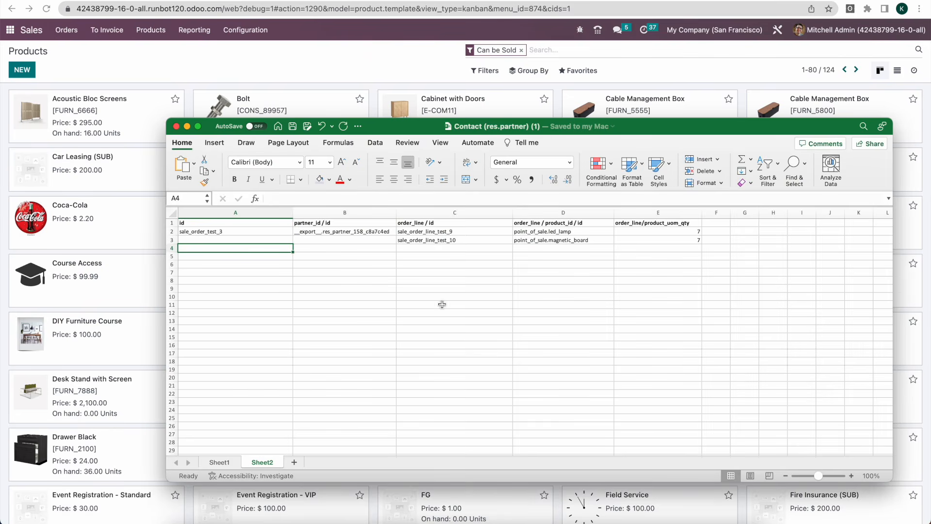
pyautogui.click(219, 462)
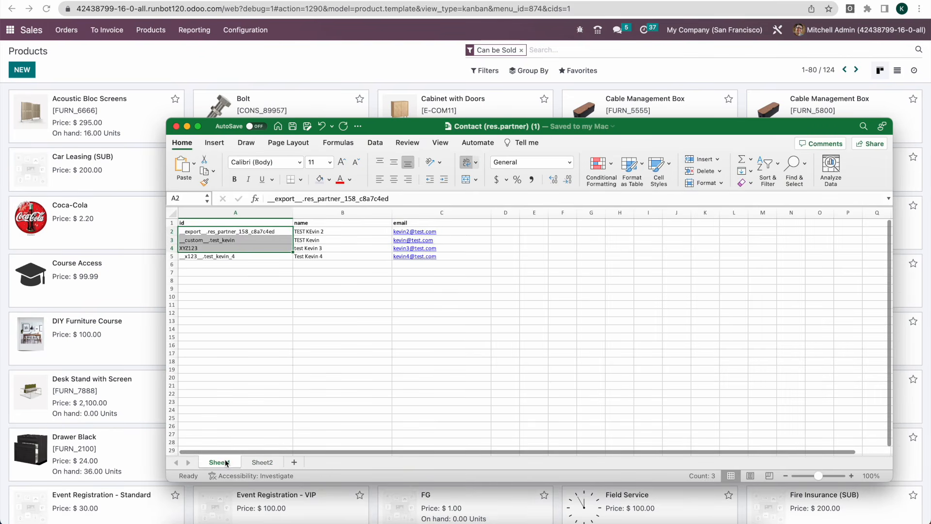
pyautogui.click(294, 462)
pyautogui.moveTo(272, 464); pyautogui.dragTo(214, 461)
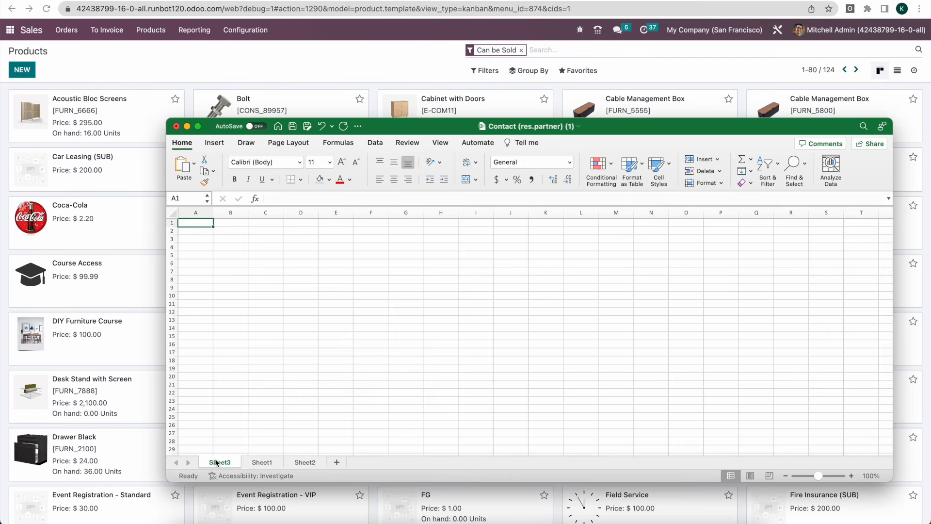
pyautogui.write('P')
pyautogui.press('BackSpace')
pyautogui.write('name')
pyautogui.press('Tab')
pyautogui.write('Price')
pyautogui.press('Return')
# - Enter the headers Name and Cost in A1:B1 of the new sheet
pyautogui.press('Up')
pyautogui.write('Name')
pyautogui.press('Tab')
pyautogui.write('Cost')
pyautogui.press('Return')
# - Enter test1 in A2 and fill the series down to test8 in A9
pyautogui.click(206, 232)
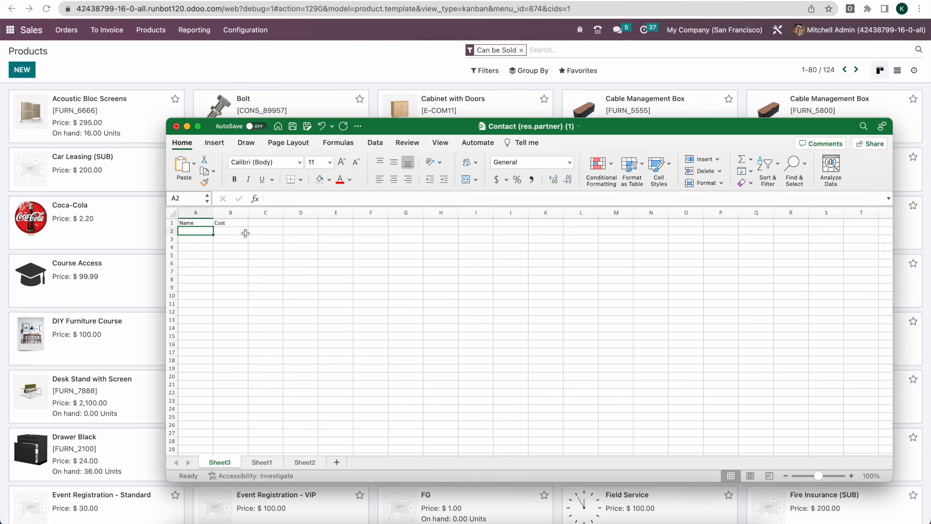
pyautogui.write('test1')
pyautogui.press('Return')
pyautogui.click(192, 229)
pyautogui.moveTo(213, 234); pyautogui.dragTo(213, 291)
# - Enter the costs 5, 10, 4, 23, 4592, 393, 92 and 39 in B2:B9 and save the workbook
pyautogui.click(229, 232)
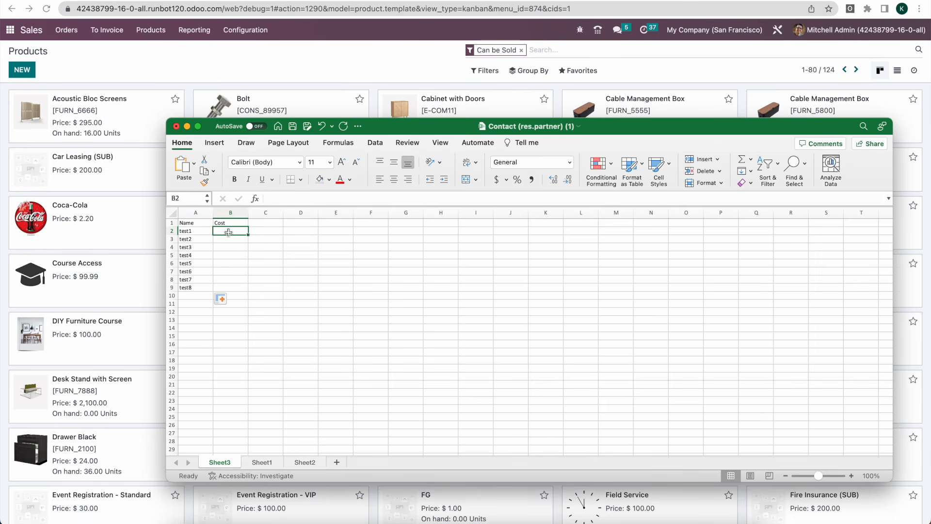
pyautogui.write('5 10 4 23 4592 393 92 39')
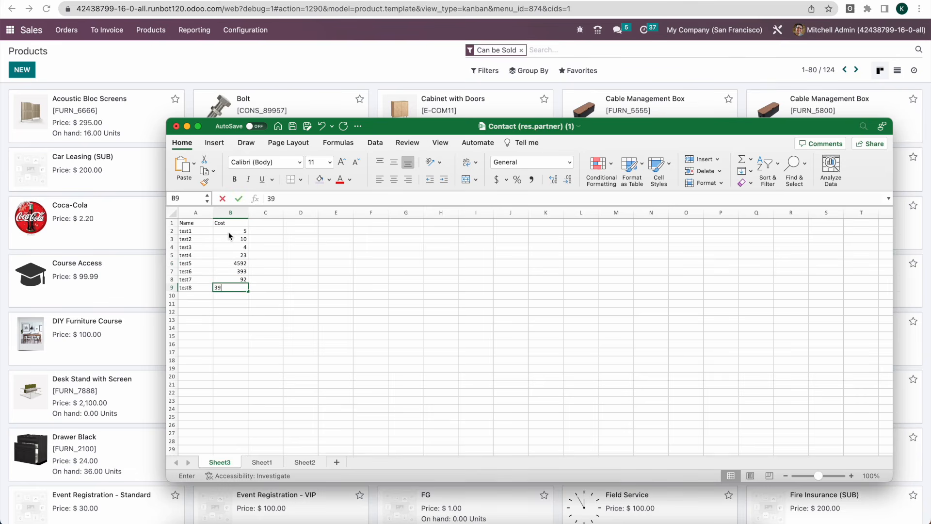
pyautogui.press('super+s')
# - Return to the product catalog in Odoo and open its record import
pyautogui.click(380, 87)
pyautogui.click(579, 71)
pyautogui.click(589, 110)
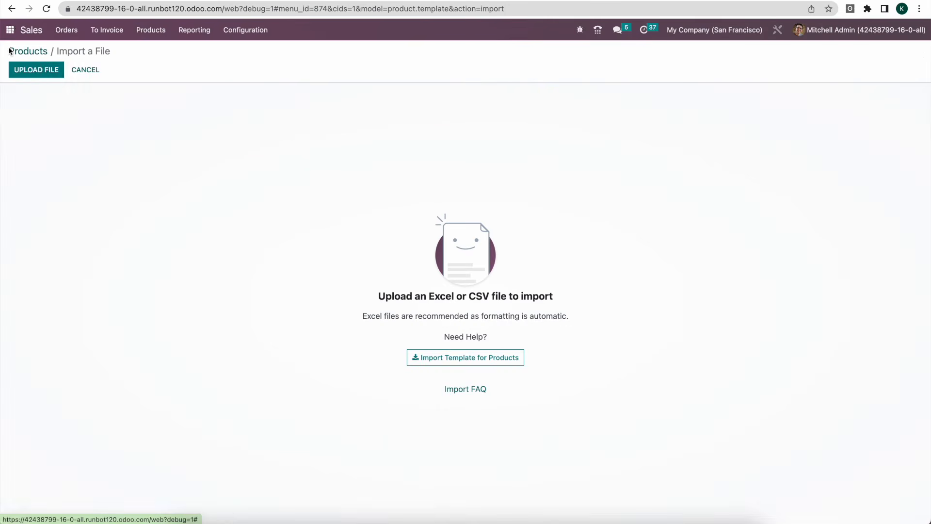
pyautogui.click(38, 72)
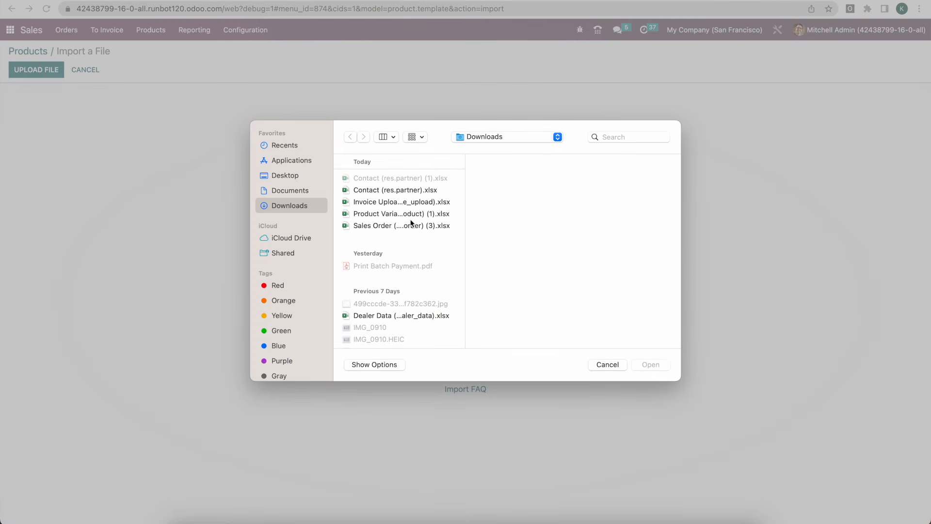
pyautogui.click(412, 193)
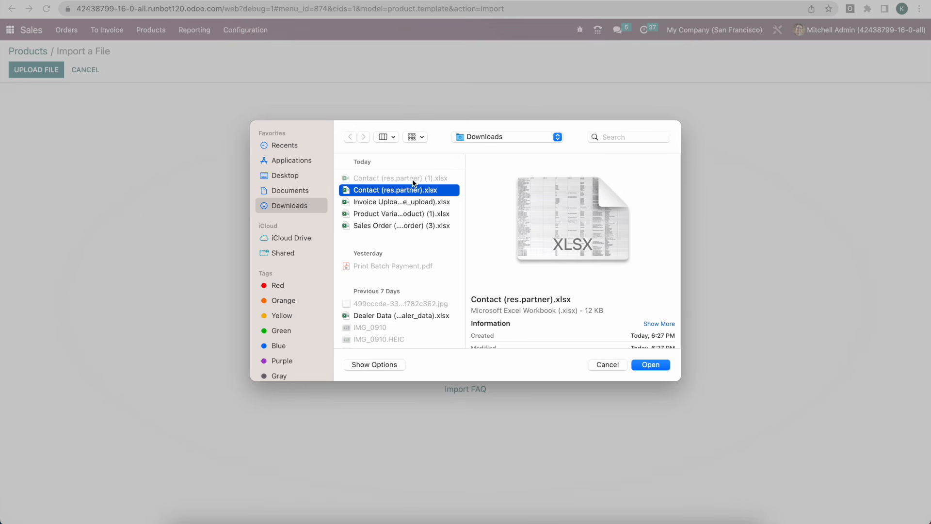
pyautogui.press('super+Tab')
pyautogui.click(407, 276)
pyautogui.press('super+Tab')
pyautogui.click(602, 365)
# - Load Contact (res.partner) (1).xlsx into the product import and test the Name and Cost data of Sheet3
pyautogui.click(49, 73)
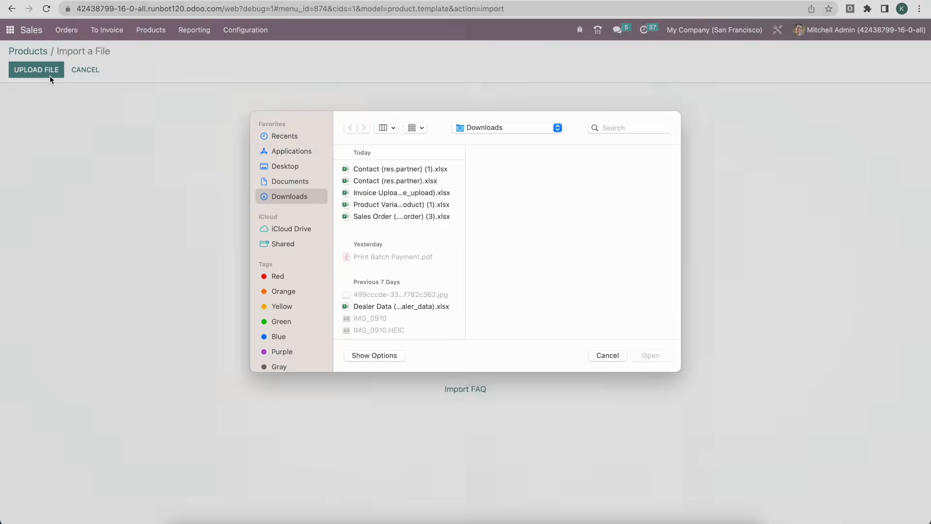
pyautogui.doubleClick(367, 178)
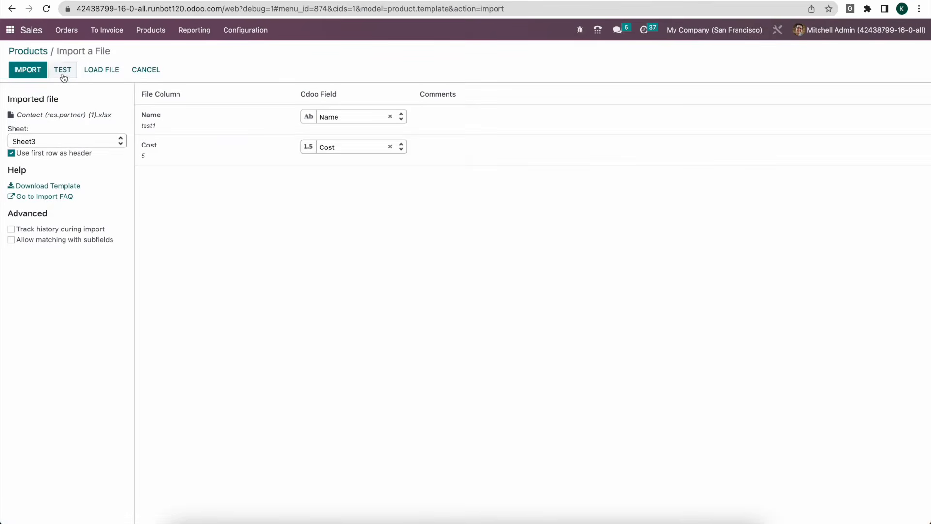
pyautogui.click(62, 73)
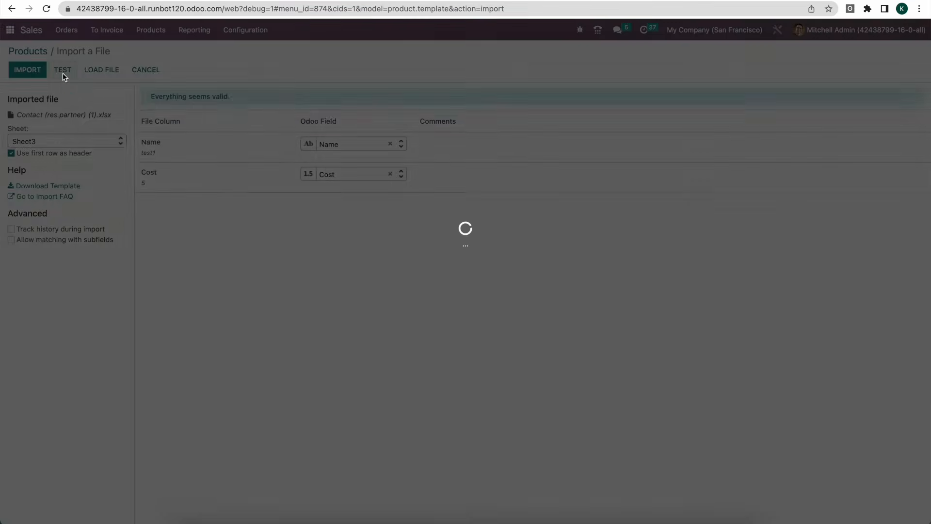
# - Keep the second file column mapped to Cost and import the Sheet3 products
pyautogui.click(361, 175)
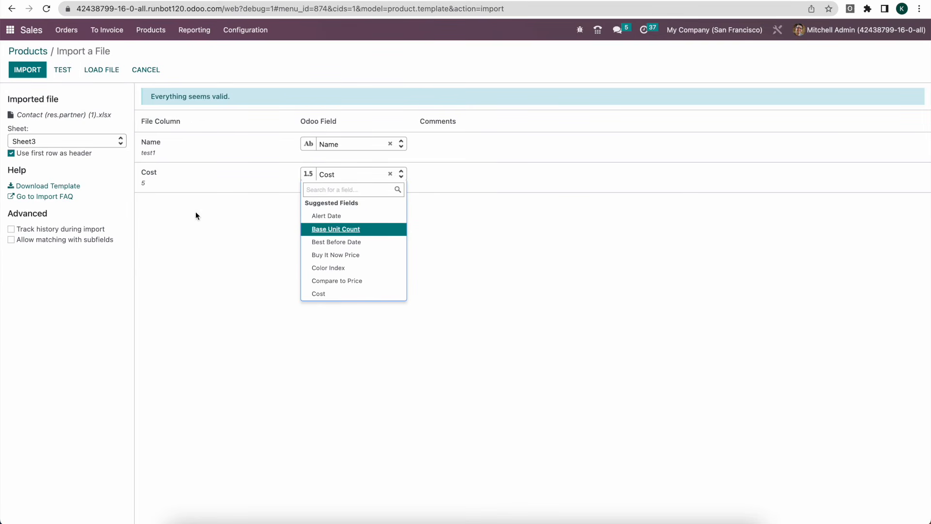
pyautogui.click(456, 281)
pyautogui.click(32, 73)
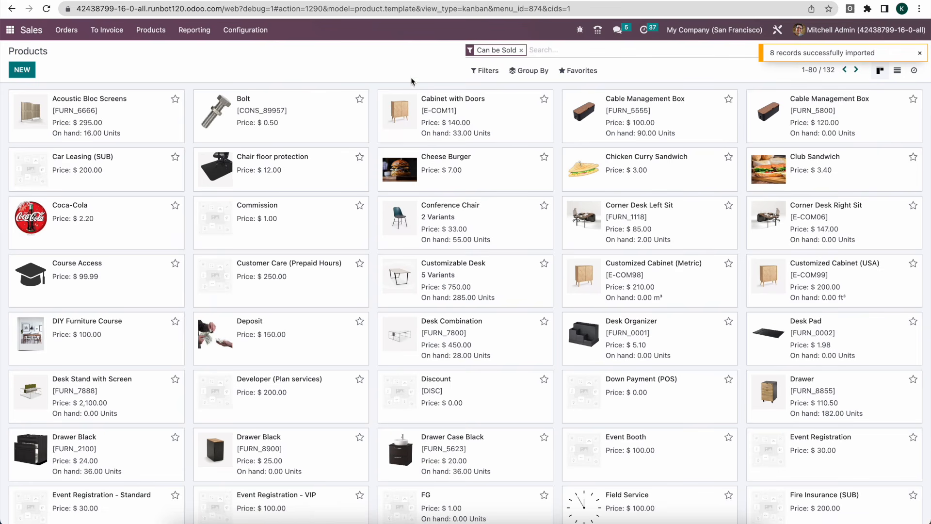
# - Search the products for test, check the Cost of test1 and test2, and return to the product list
pyautogui.write('test')
pyautogui.press('Return')
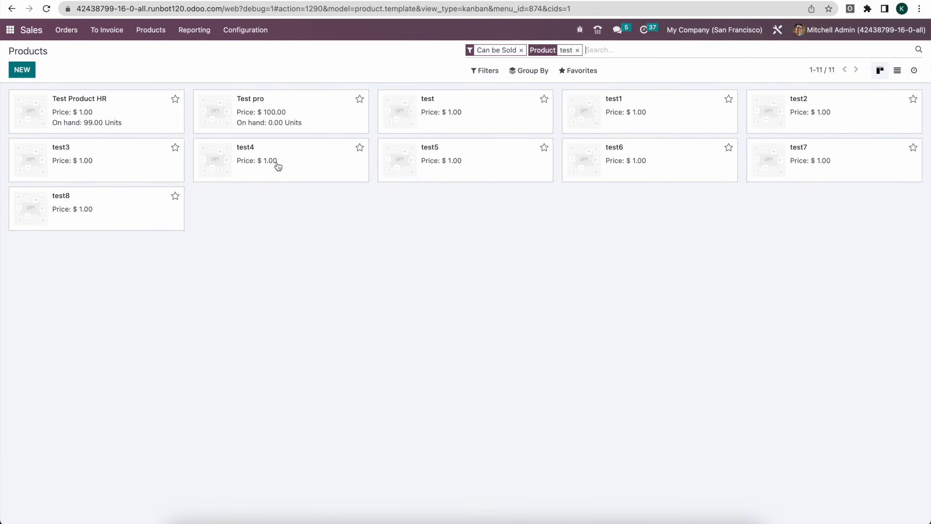
pyautogui.click(657, 118)
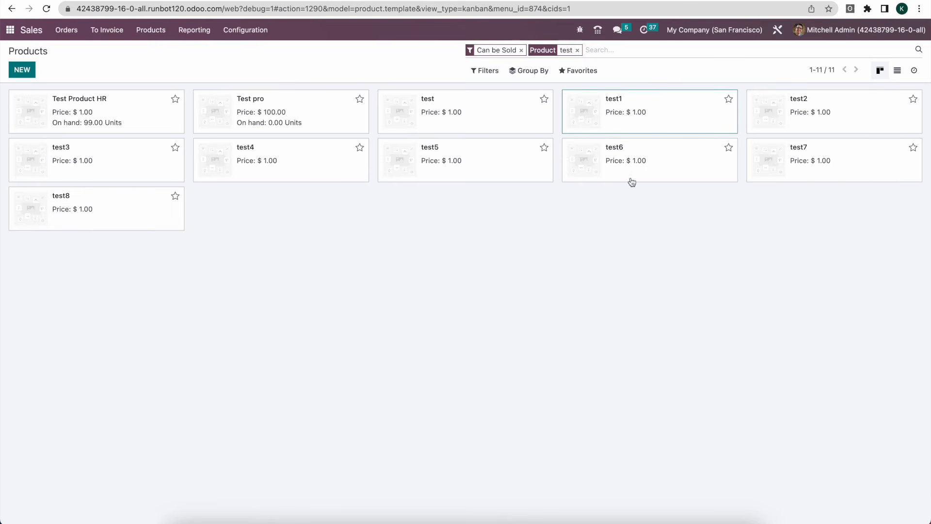
pyautogui.click(549, 53)
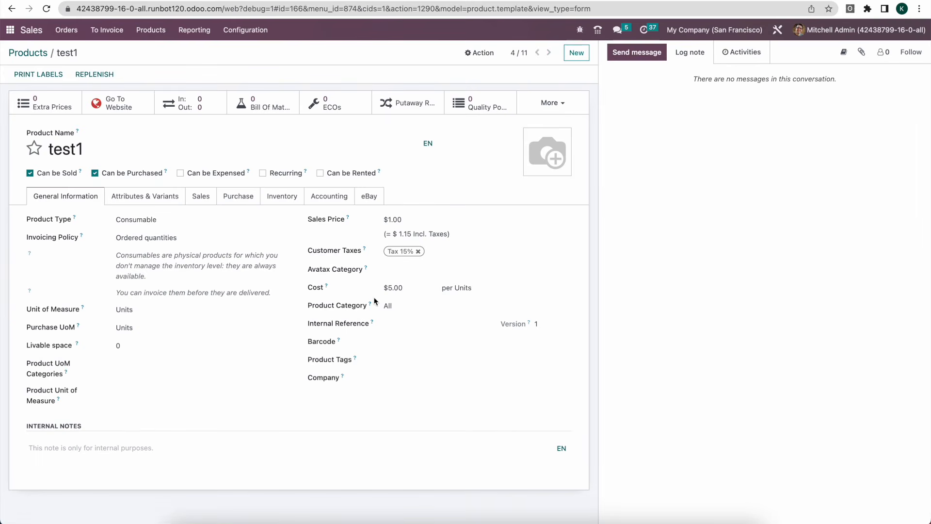
pyautogui.moveTo(311, 288); pyautogui.dragTo(441, 290)
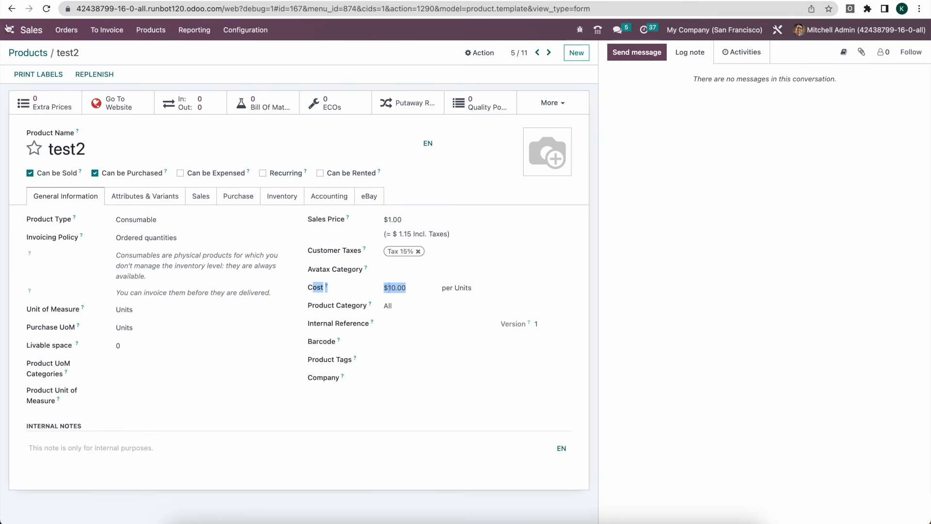
pyautogui.click(28, 53)
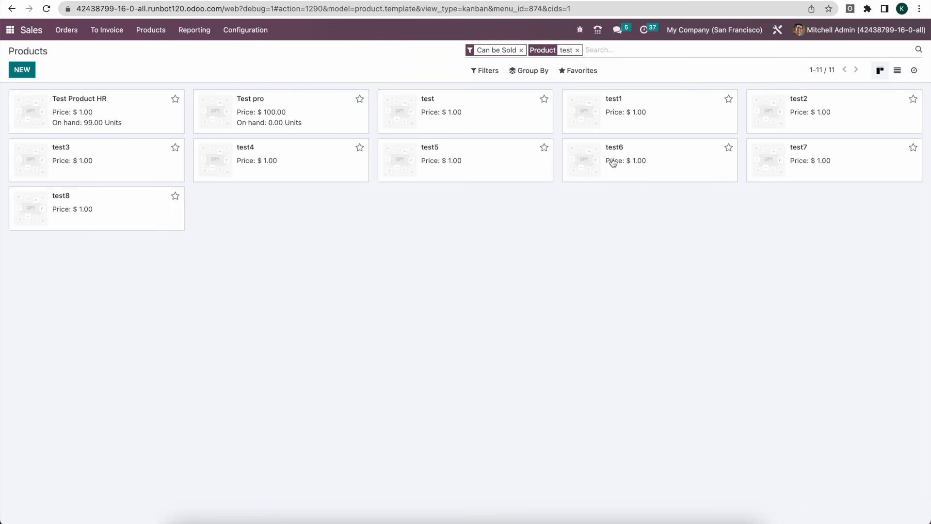
# - Switch to the Contact (res.partner) (1) workbook in Excel, review the id columns of Sheet1 and Sheet2, and return to Odoo
pyautogui.click(245, 29)
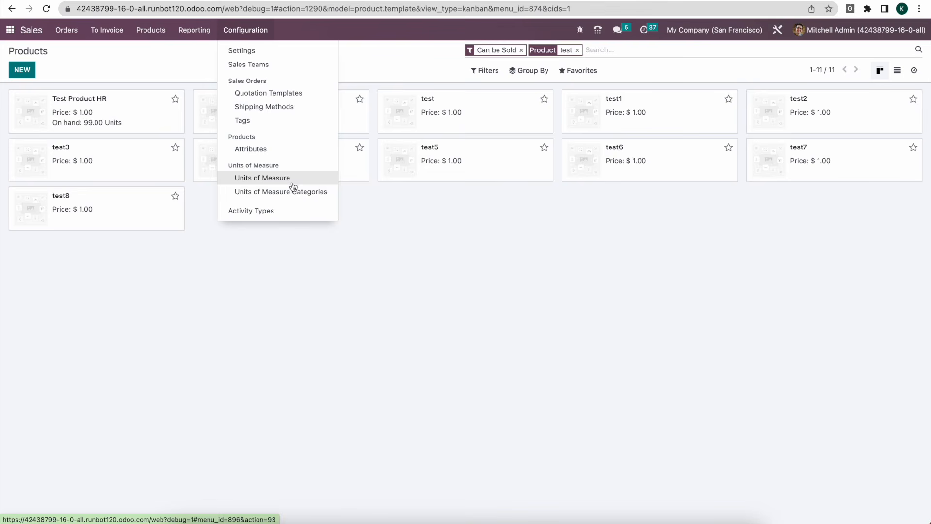
pyautogui.click(473, 244)
pyautogui.press('super+Tab')
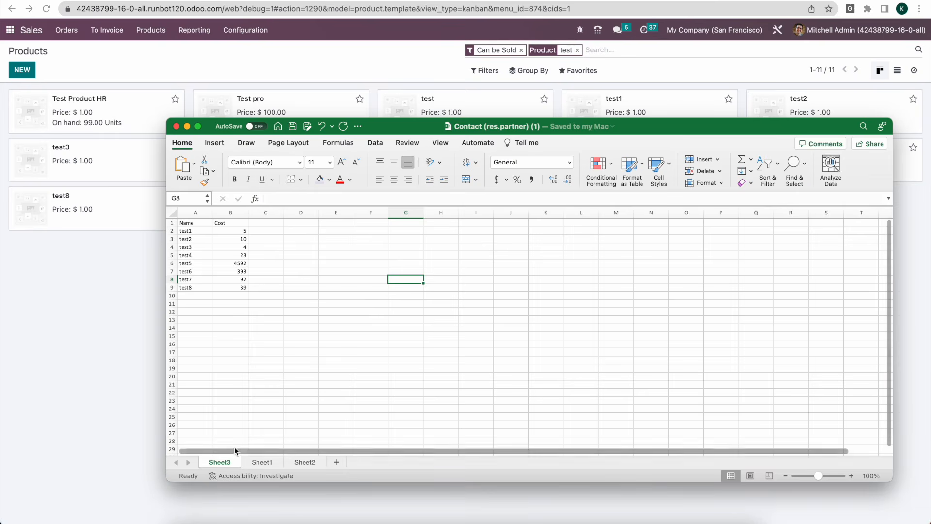
pyautogui.click(262, 462)
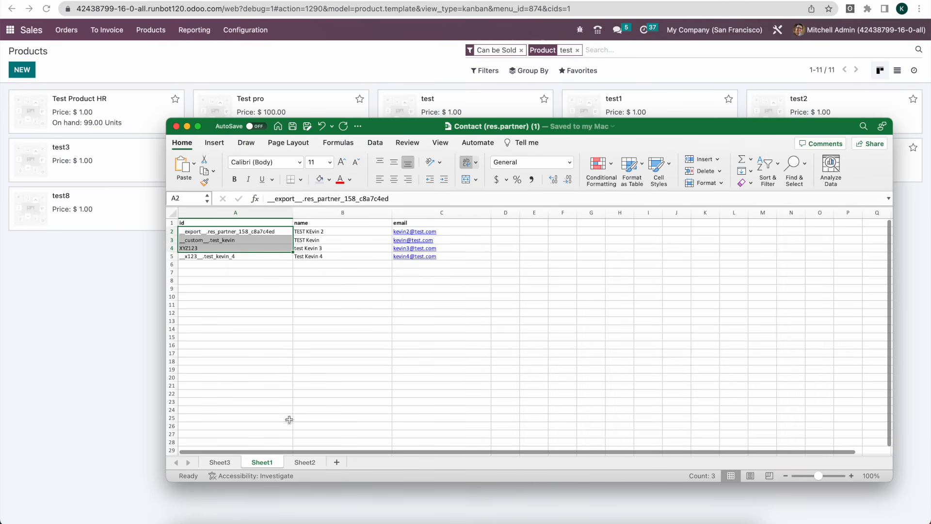
pyautogui.click(305, 462)
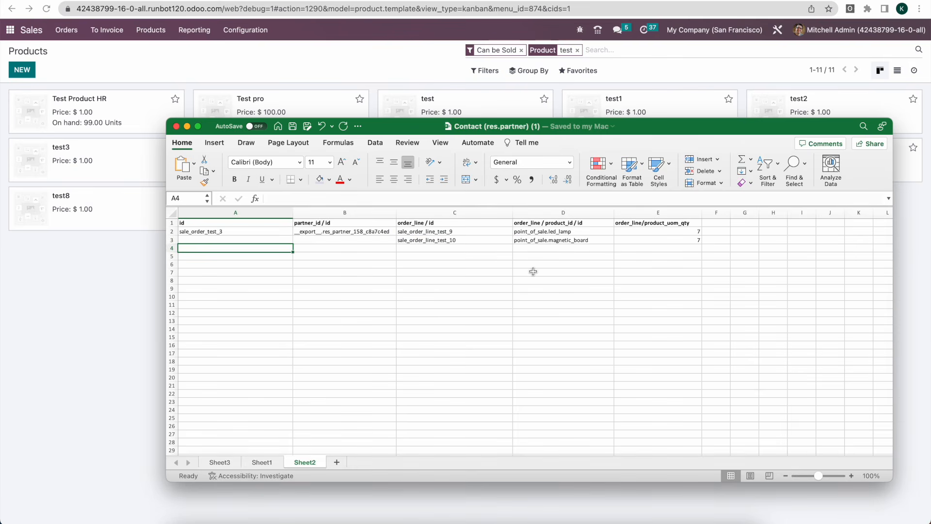
pyautogui.click(298, 73)
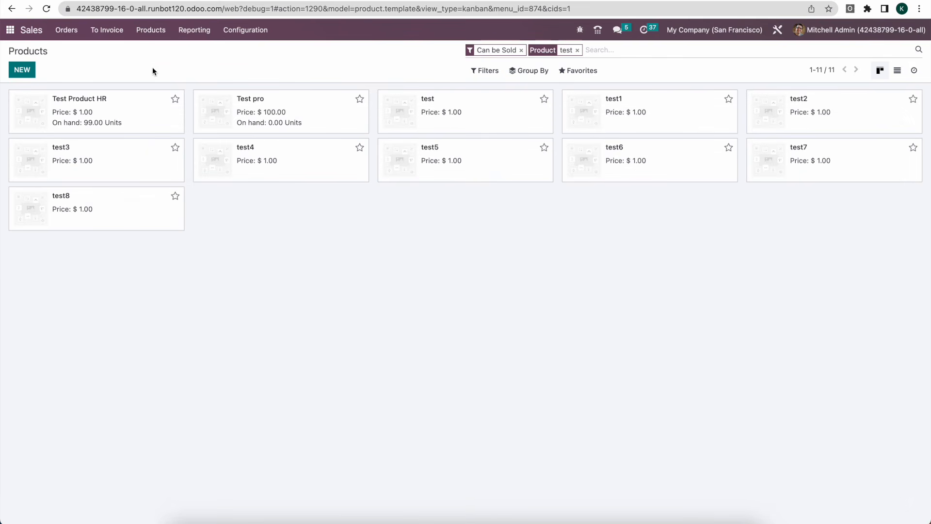
# - Open the imported quotation containing LED Lamp and Magnetic Board from the quotations and check its total
pyautogui.click(132, 101)
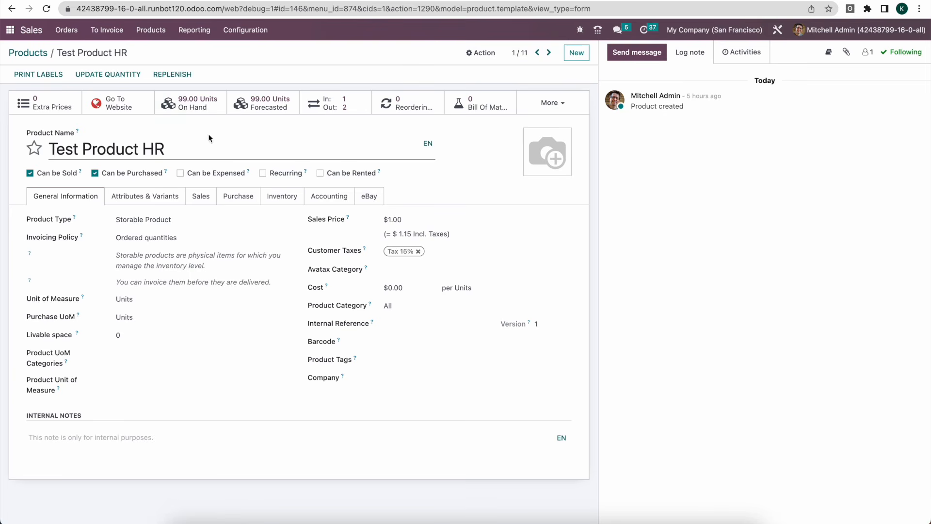
pyautogui.click(66, 29)
pyautogui.click(79, 58)
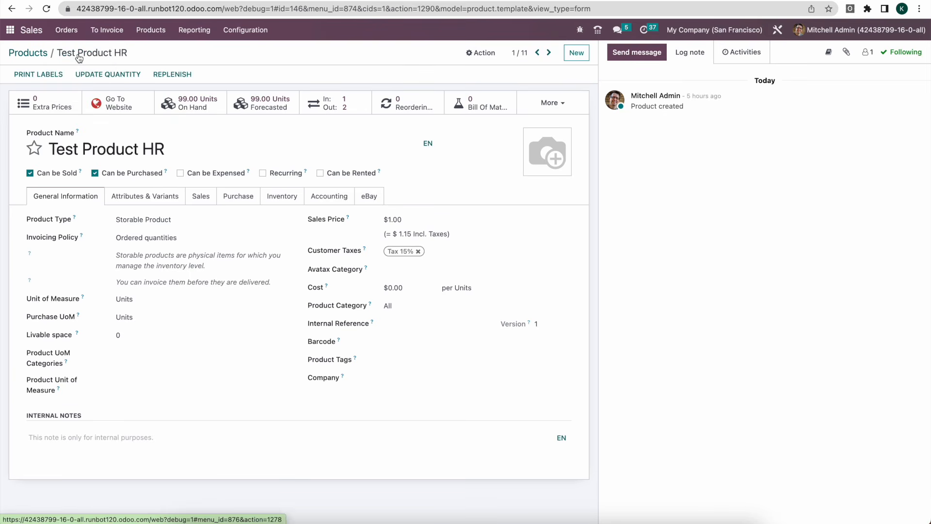
pyautogui.click(205, 237)
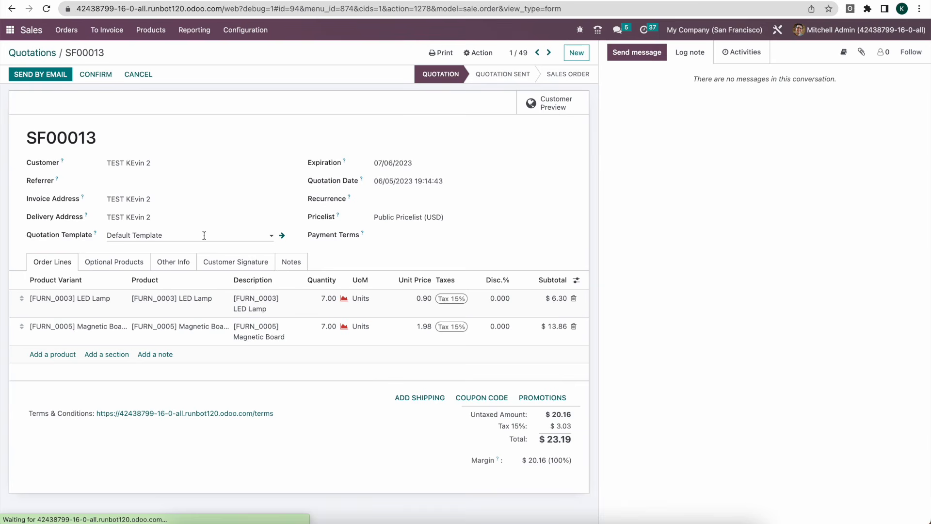
pyautogui.moveTo(517, 439); pyautogui.dragTo(571, 439)
# - Confirm the LED Lamp and Magnetic Board quotation as a sales order
pyautogui.moveTo(539, 76)
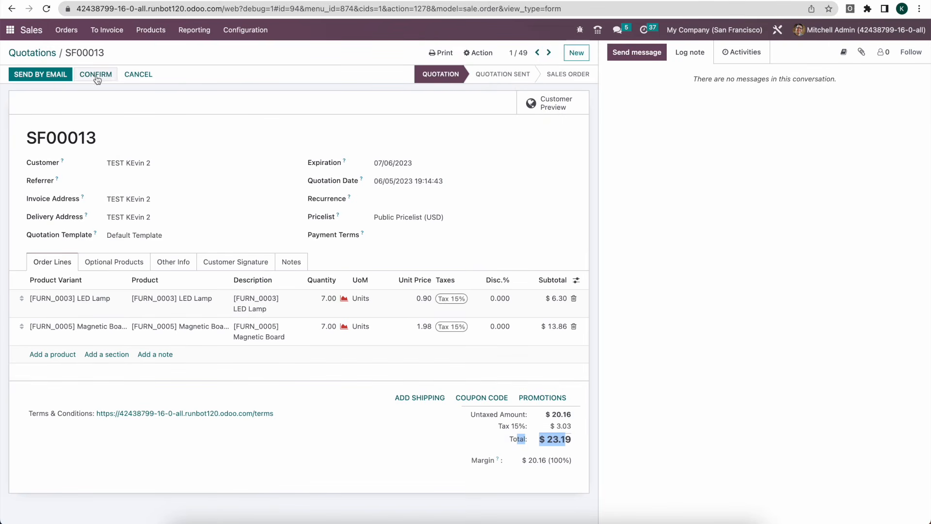
pyautogui.moveTo(570, 84)
pyautogui.click(96, 74)
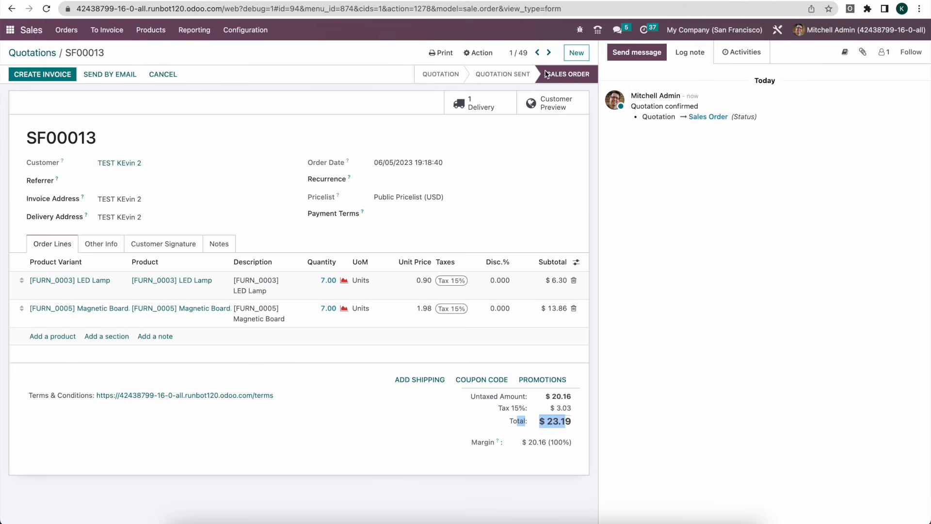
pyautogui.click(343, 90)
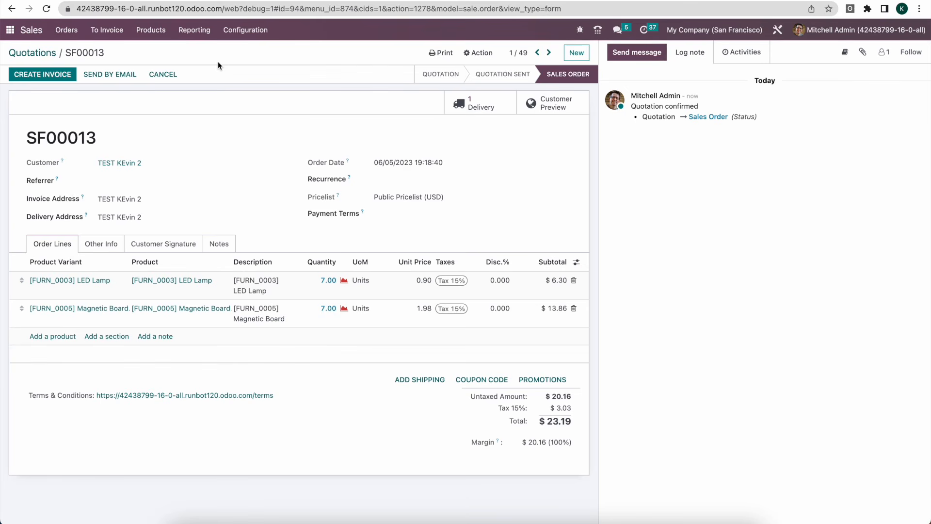
pyautogui.click(49, 54)
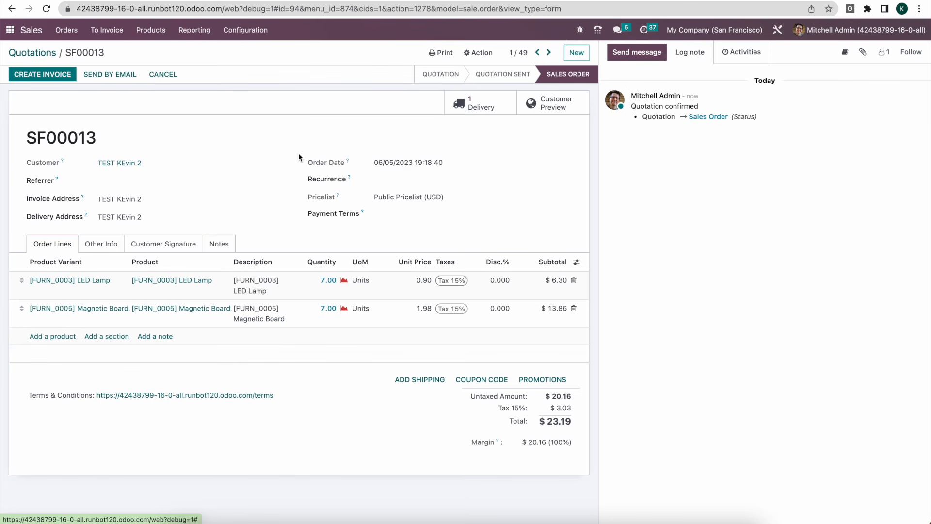